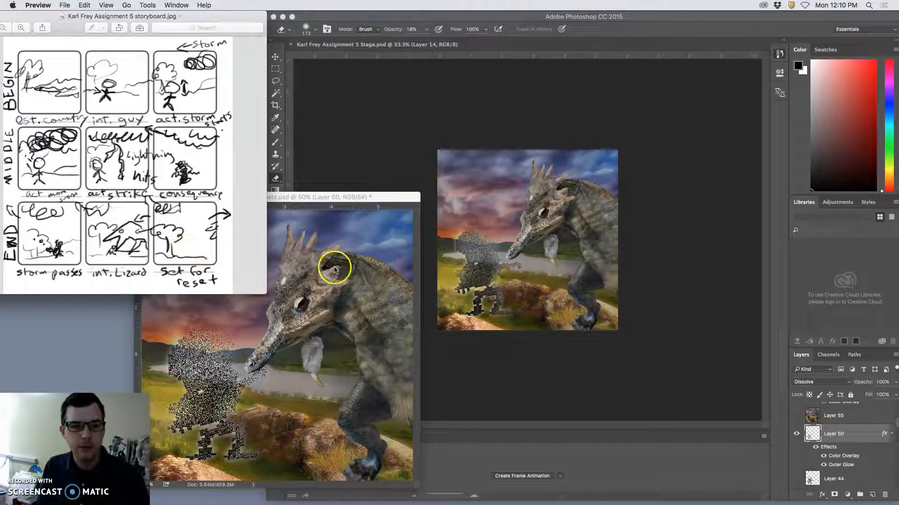
Step: Make frames from all the layers in the Stage document's timeline
{"action": "left_click", "coordinate": [356, 388]}
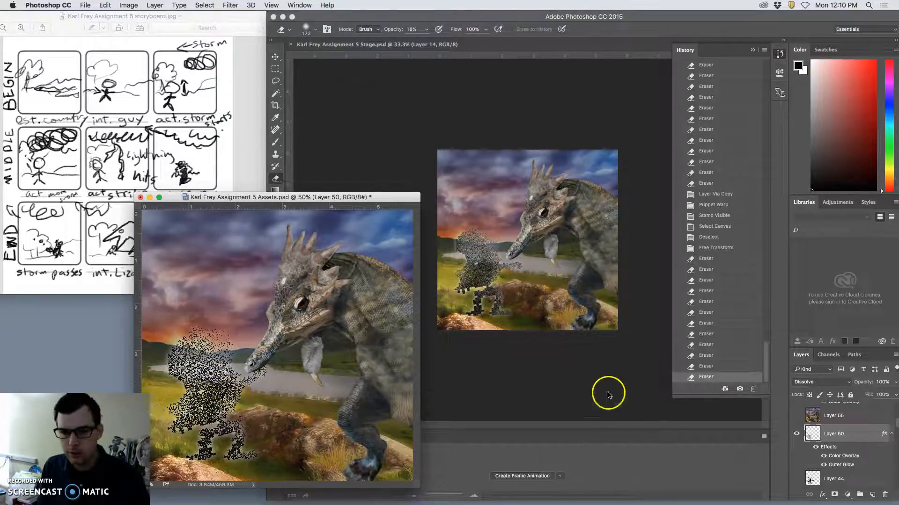
{"action": "left_click", "coordinate": [608, 395]}
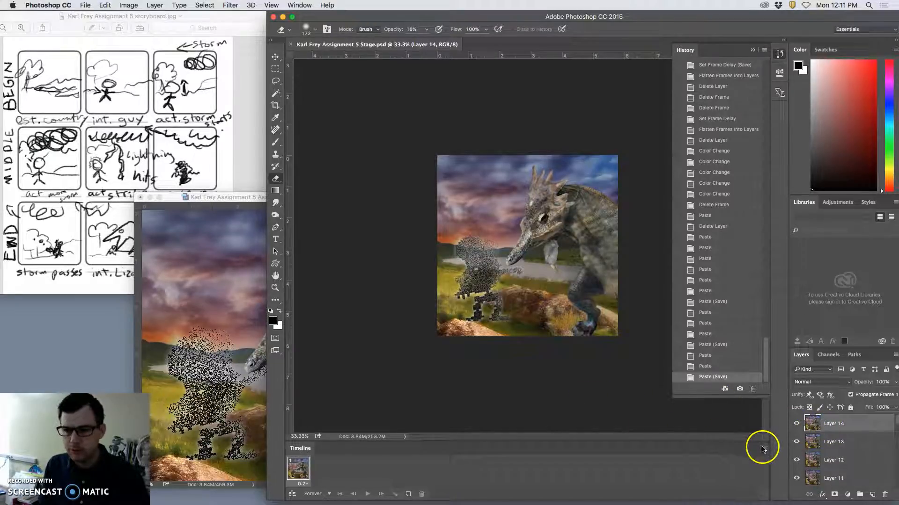
{"action": "left_click", "coordinate": [762, 448]}
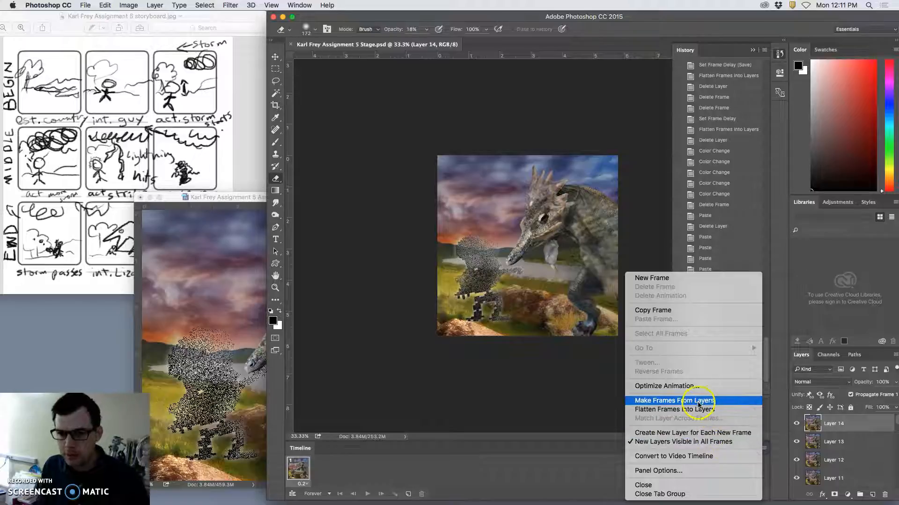
{"action": "left_click", "coordinate": [448, 502]}
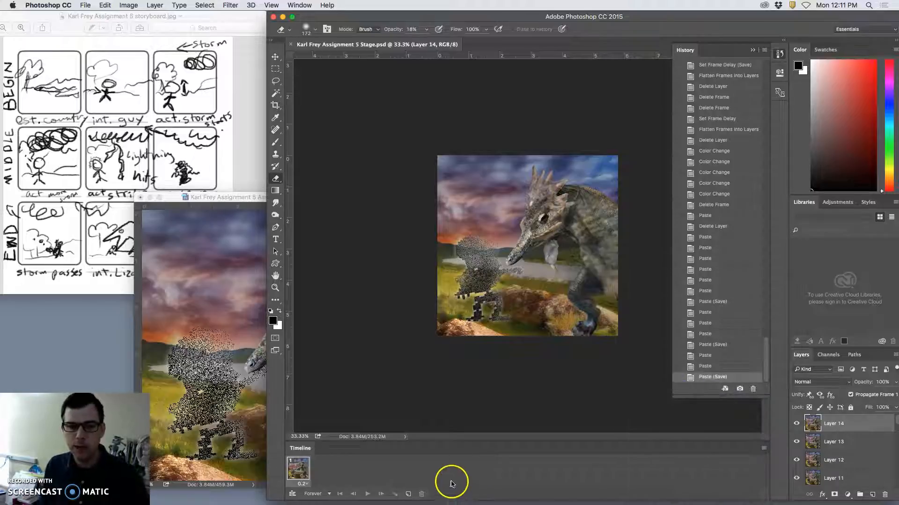
Step: Set the delay of all the animation frames to 0.2 seconds
{"action": "scroll", "coordinate": [468, 475], "scroll_direction": "right", "scroll_amount": 10}
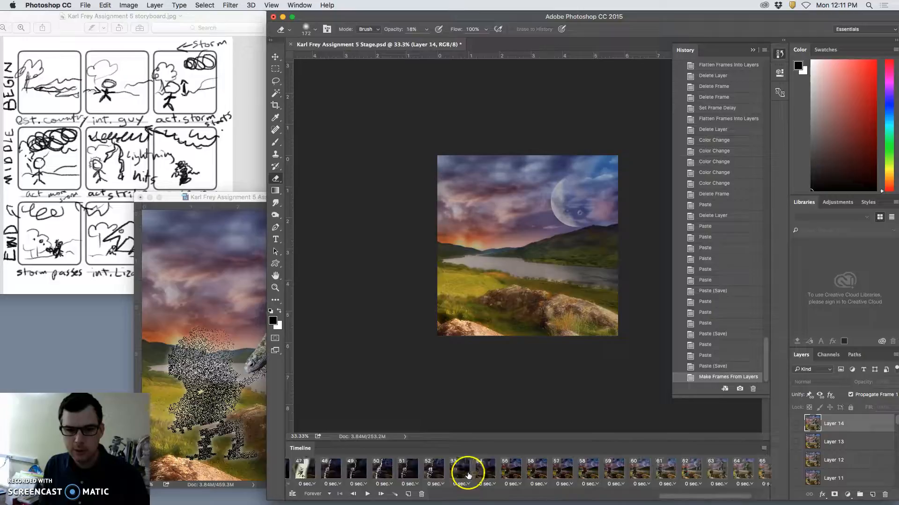
{"action": "left_click", "coordinate": [754, 469], "text": "shift"}
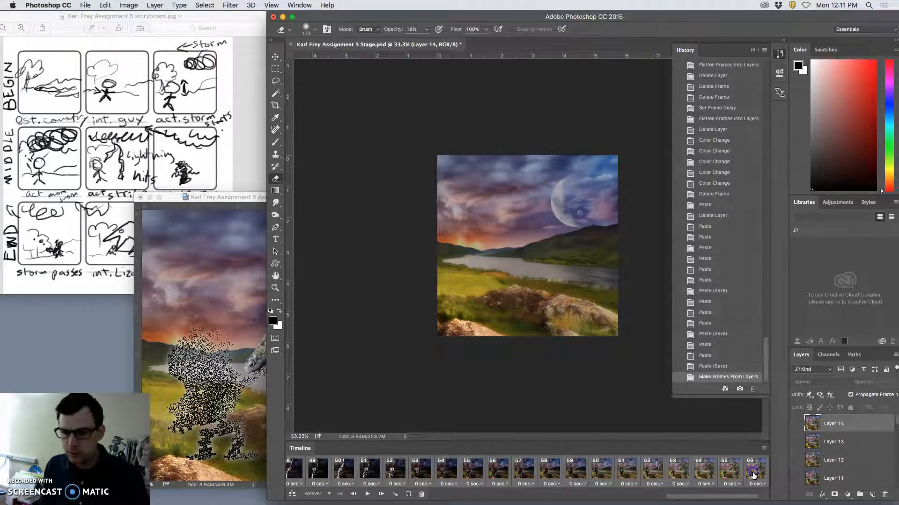
{"action": "left_click", "coordinate": [756, 484]}
{"action": "left_click", "coordinate": [759, 422]}
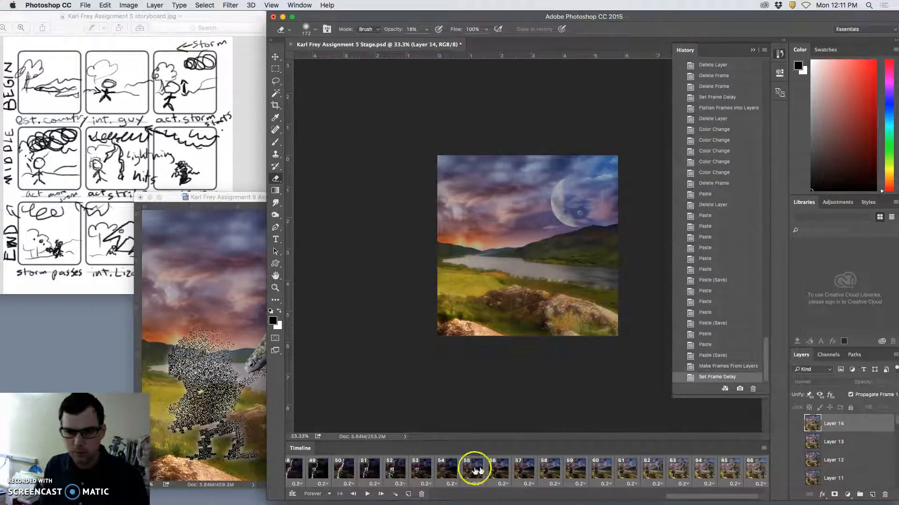
Step: Play the animation and step back and forth through its last frames to check the dissolving figure and the lizard
{"action": "left_click", "coordinate": [366, 494]}
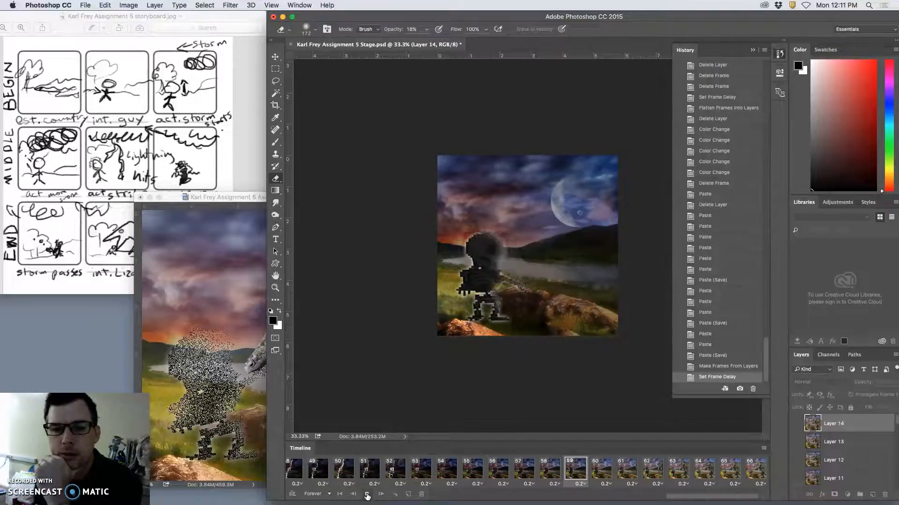
{"action": "left_click", "coordinate": [367, 495]}
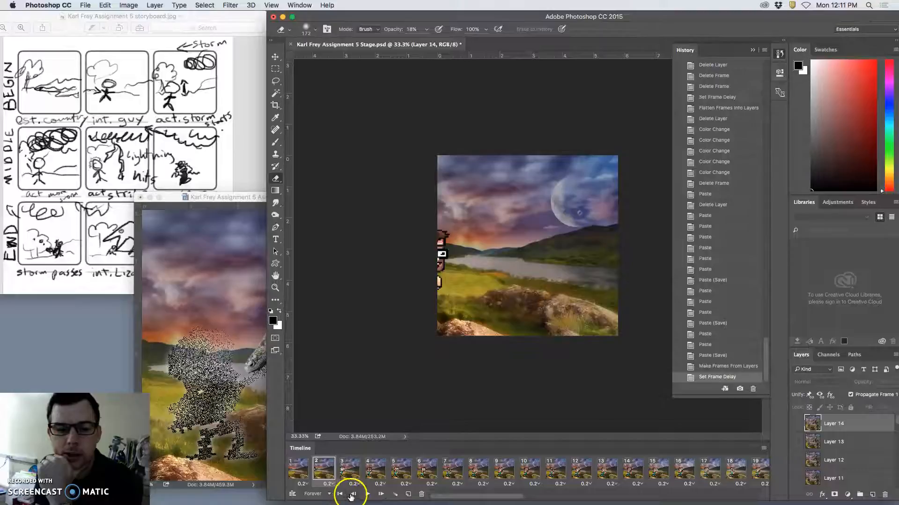
{"action": "left_click", "coordinate": [352, 495]}
{"action": "left_click", "coordinate": [352, 495]}
{"action": "left_click", "coordinate": [352, 494]}
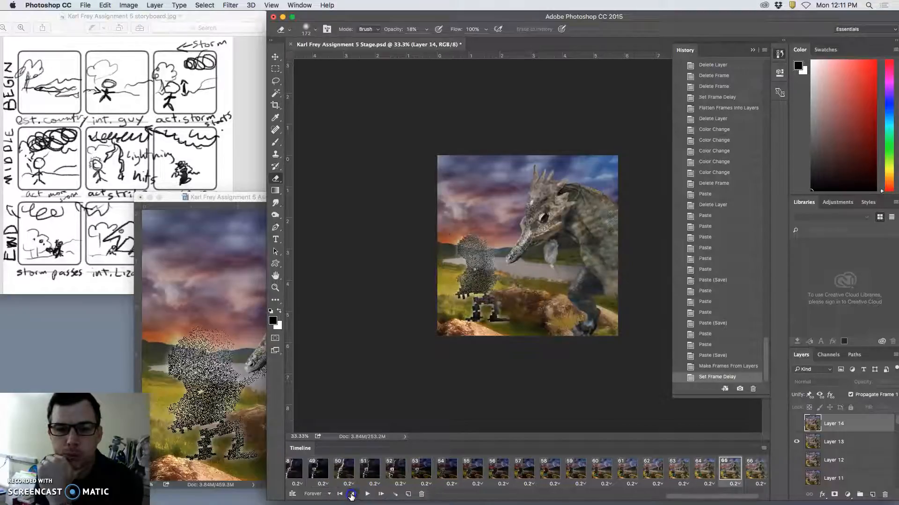
{"action": "left_click", "coordinate": [352, 495]}
{"action": "left_click", "coordinate": [352, 495]}
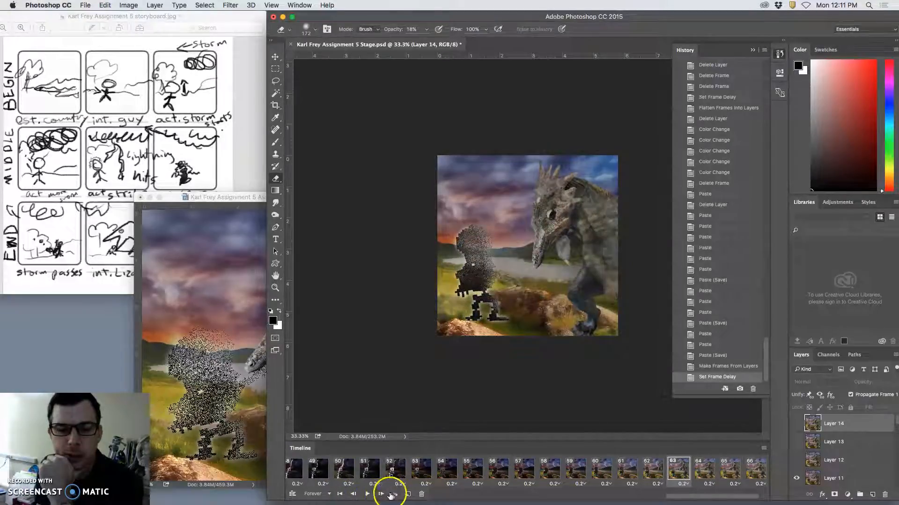
{"action": "left_click", "coordinate": [381, 495]}
{"action": "left_click", "coordinate": [382, 495]}
{"action": "left_click", "coordinate": [382, 495]}
{"action": "left_click", "coordinate": [381, 495]}
{"action": "left_click", "coordinate": [381, 495]}
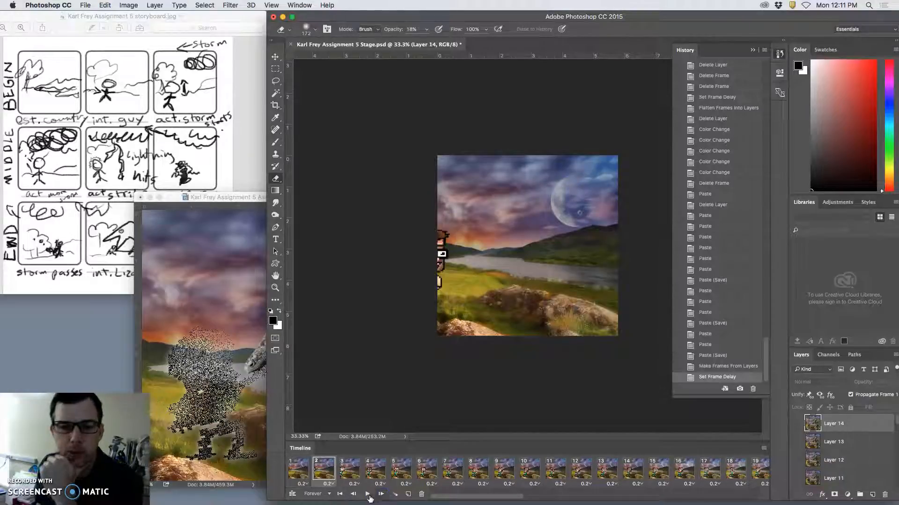
{"action": "left_click", "coordinate": [352, 495]}
{"action": "left_click", "coordinate": [352, 495]}
{"action": "left_click", "coordinate": [352, 494]}
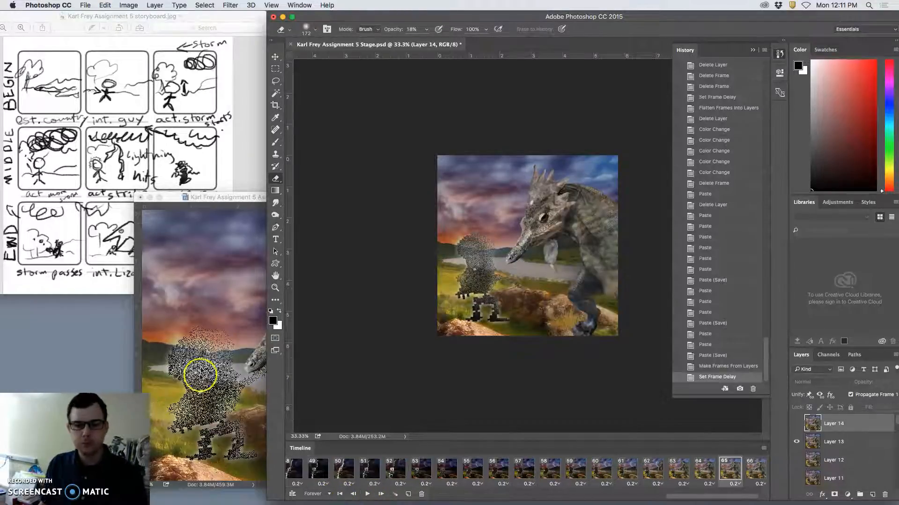
Step: Select all the frames in the Stage document's timeline and delete them
{"action": "left_click", "coordinate": [200, 374]}
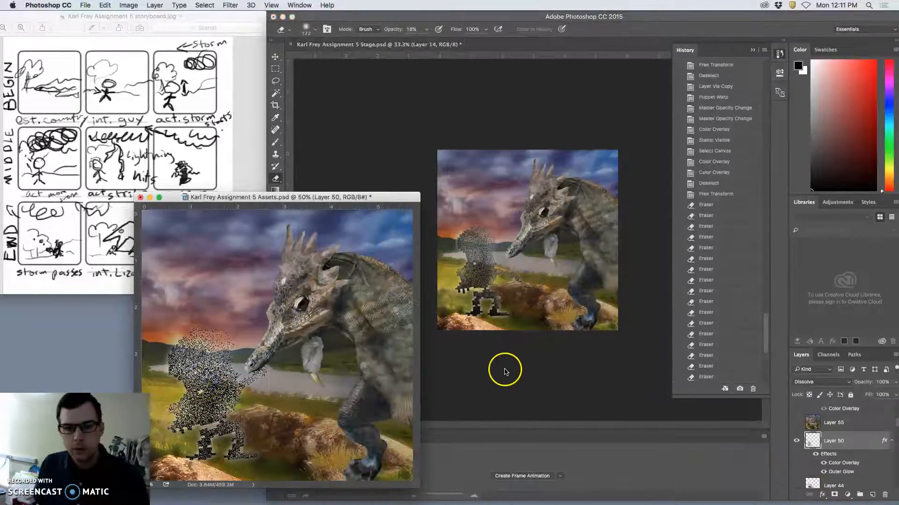
{"action": "left_click", "coordinate": [525, 379]}
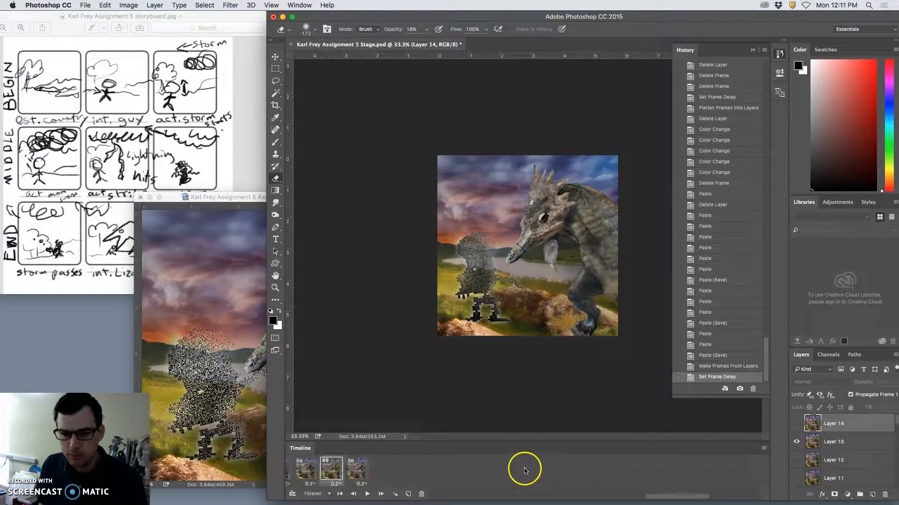
{"action": "left_click_drag", "start_coordinate": [336, 470], "coordinate": [360, 471]}
{"action": "scroll", "coordinate": [342, 471], "scroll_direction": "left", "scroll_amount": 15}
{"action": "left_click", "coordinate": [303, 471]}
{"action": "scroll", "coordinate": [426, 476], "scroll_direction": "right", "scroll_amount": 20}
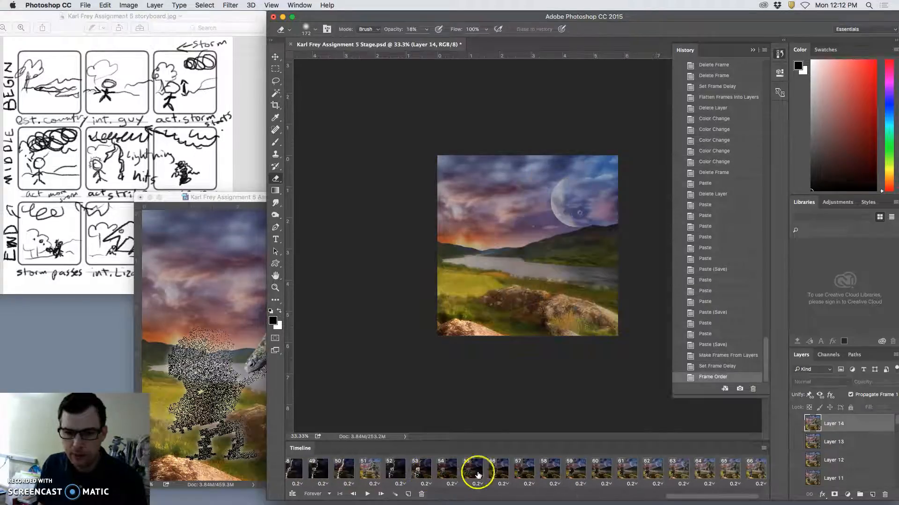
{"action": "left_click", "coordinate": [748, 474], "text": "shift"}
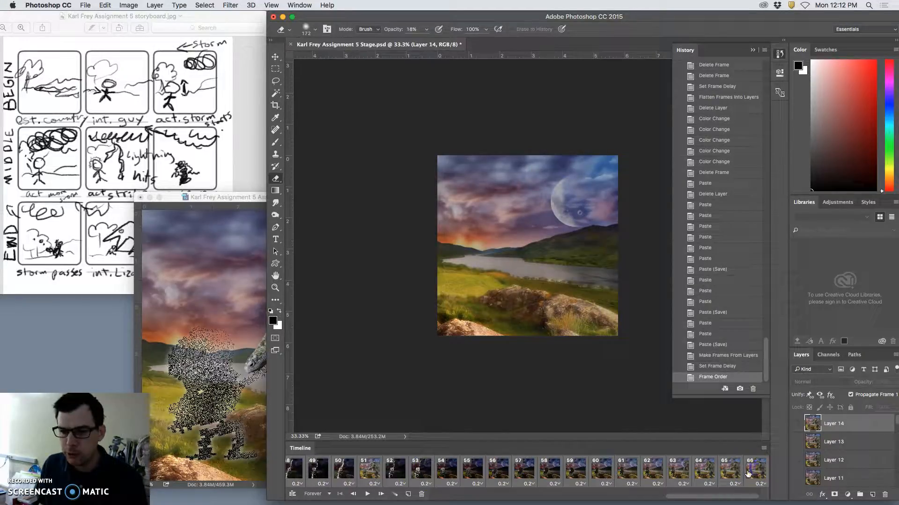
{"action": "left_click_drag", "start_coordinate": [622, 485], "coordinate": [421, 495]}
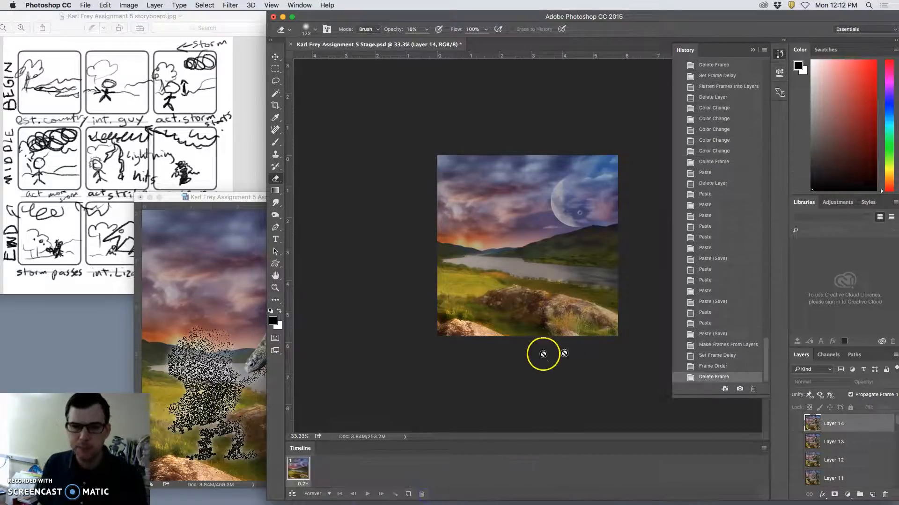
Step: Compare with the Assets document and make Layer 14 visible in the Stage document
{"action": "left_click", "coordinate": [252, 284]}
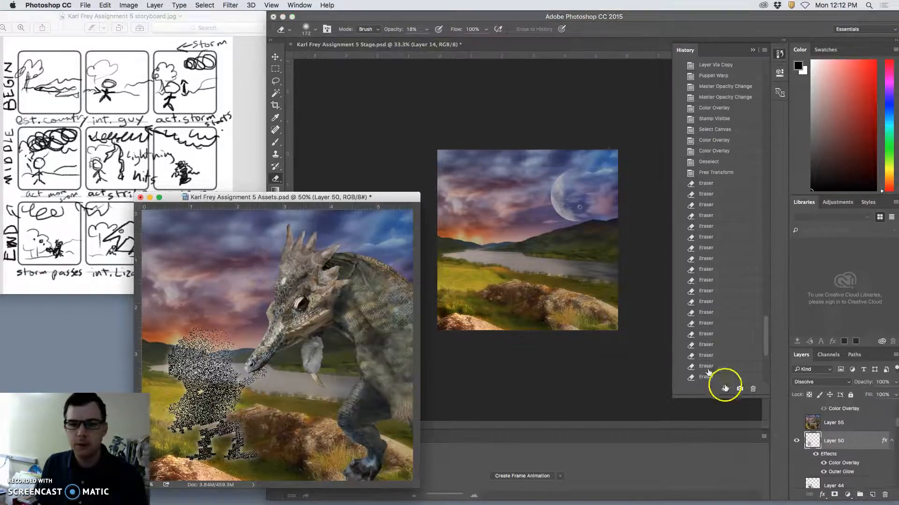
{"action": "scroll", "coordinate": [838, 448], "scroll_direction": "up", "scroll_amount": 5}
{"action": "left_click_drag", "start_coordinate": [837, 448], "coordinate": [838, 440]}
{"action": "left_click", "coordinate": [619, 391]}
{"action": "left_click", "coordinate": [845, 434]}
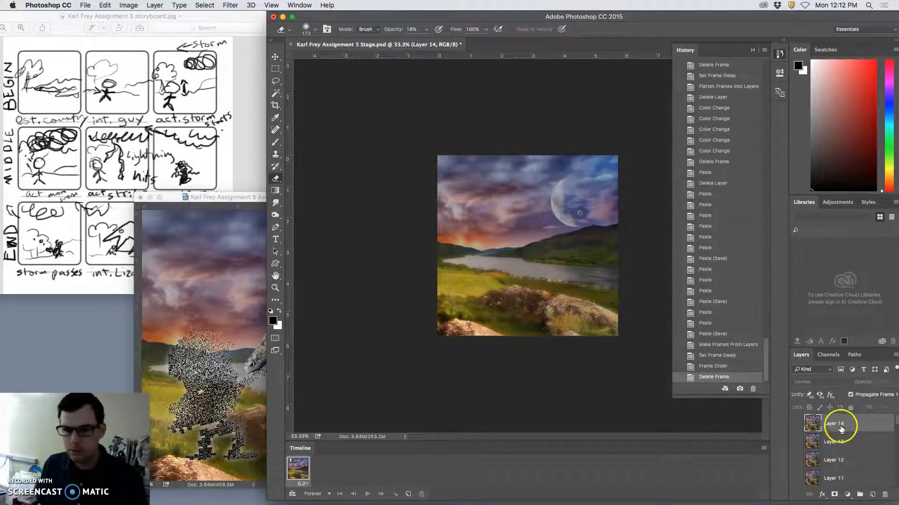
{"action": "left_click", "coordinate": [795, 425]}
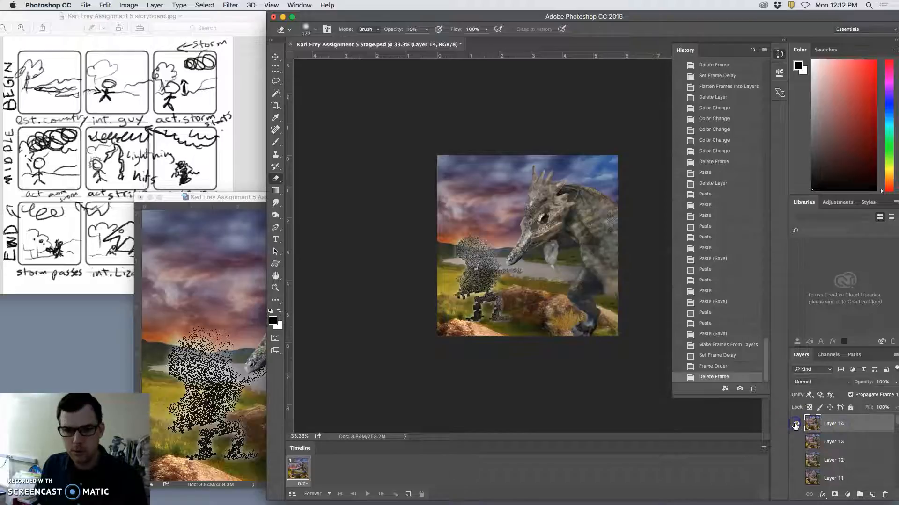
Step: Hide the rulers in the Assets document and dock its floating window as a tab beside the Stage document
{"action": "left_click", "coordinate": [241, 334]}
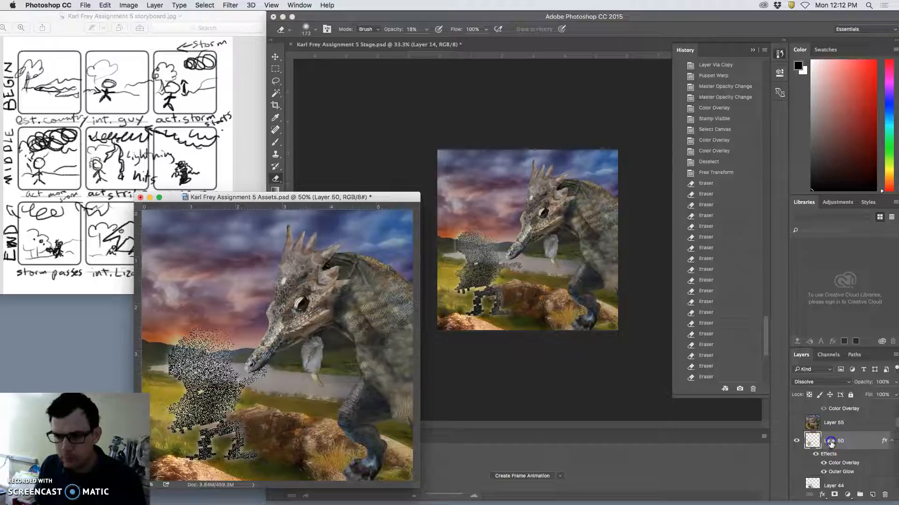
{"action": "key", "text": "super+r"}
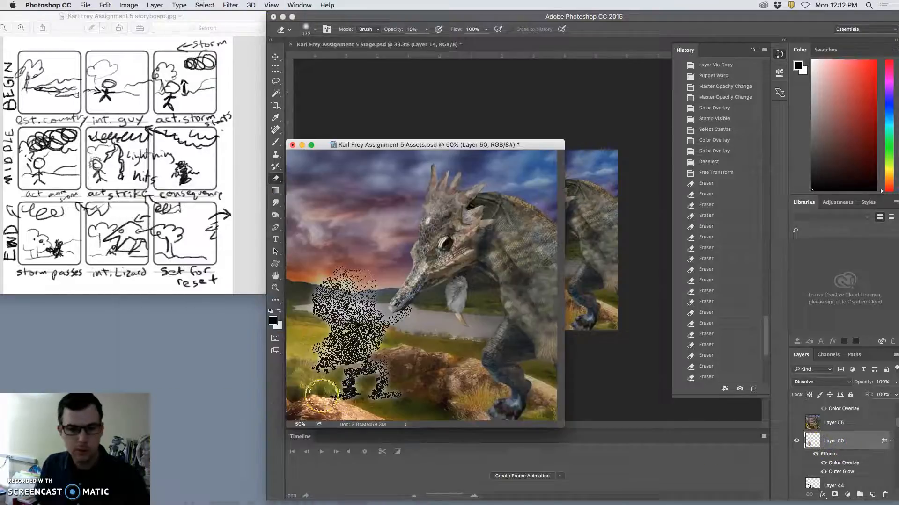
{"action": "left_click_drag", "start_coordinate": [450, 151], "coordinate": [471, 48]}
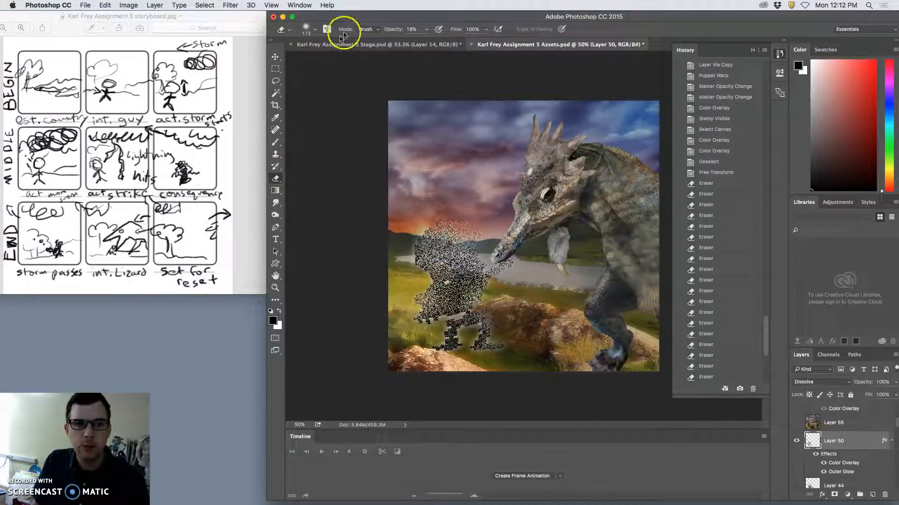
Step: Move the application window over the storyboard and enlarge it across the rest of the screen
{"action": "left_click_drag", "start_coordinate": [341, 15], "coordinate": [155, 15]}
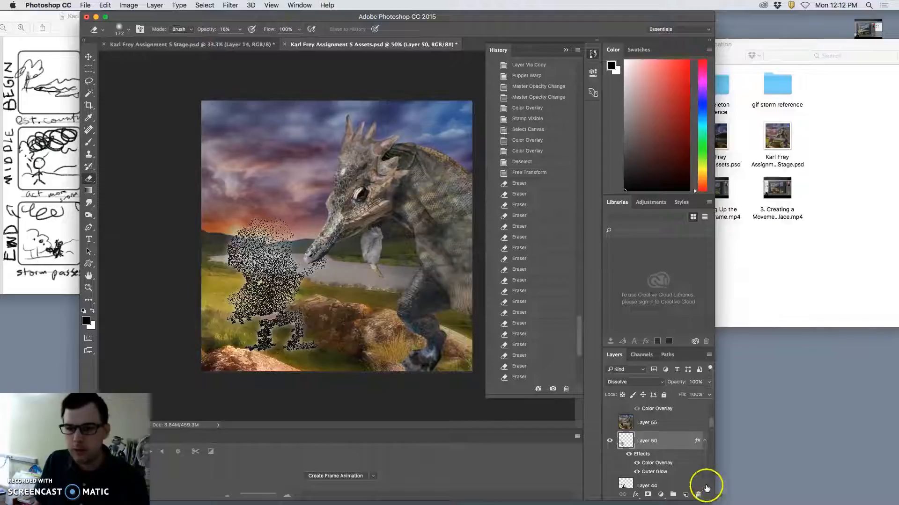
{"action": "left_click_drag", "start_coordinate": [714, 496], "coordinate": [892, 503]}
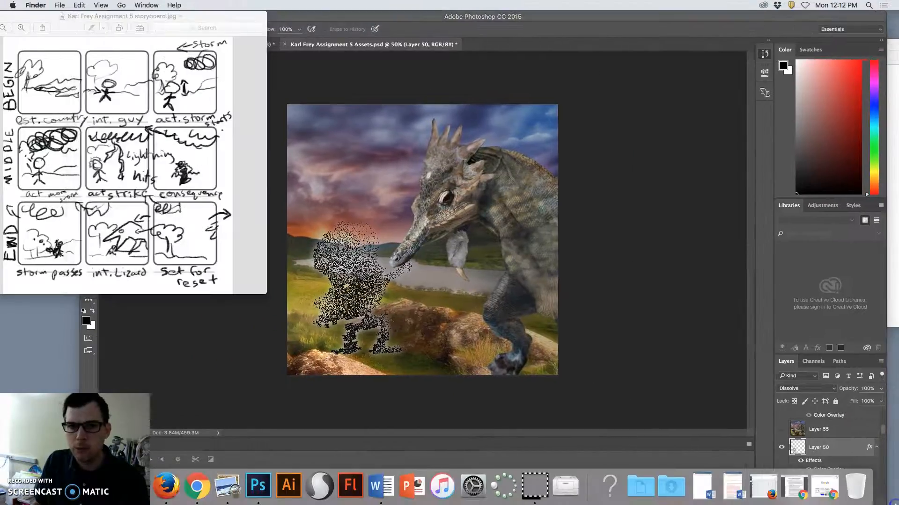
{"action": "left_click", "coordinate": [553, 77]}
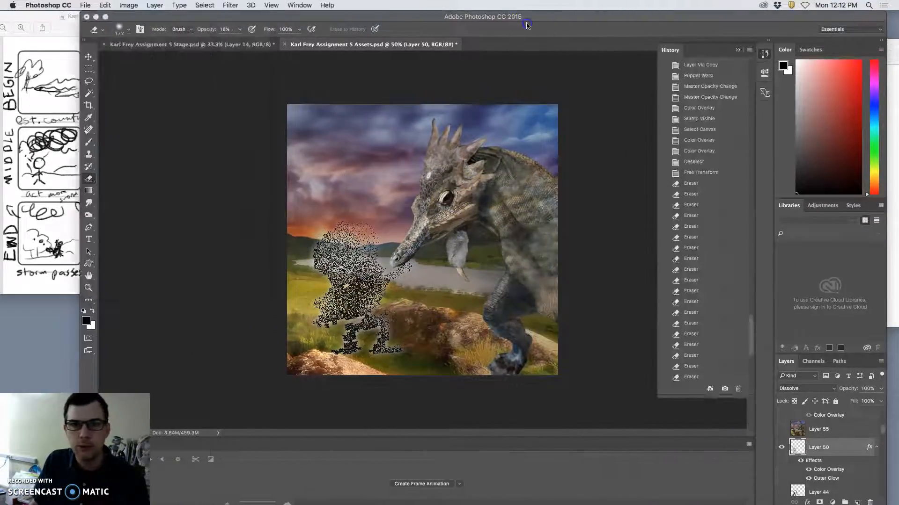
Step: Reorder the document tabs so Assets comes before Stage, and switch to the Assets document
{"action": "left_click_drag", "start_coordinate": [370, 50], "coordinate": [155, 47]}
{"action": "left_click", "coordinate": [373, 44]}
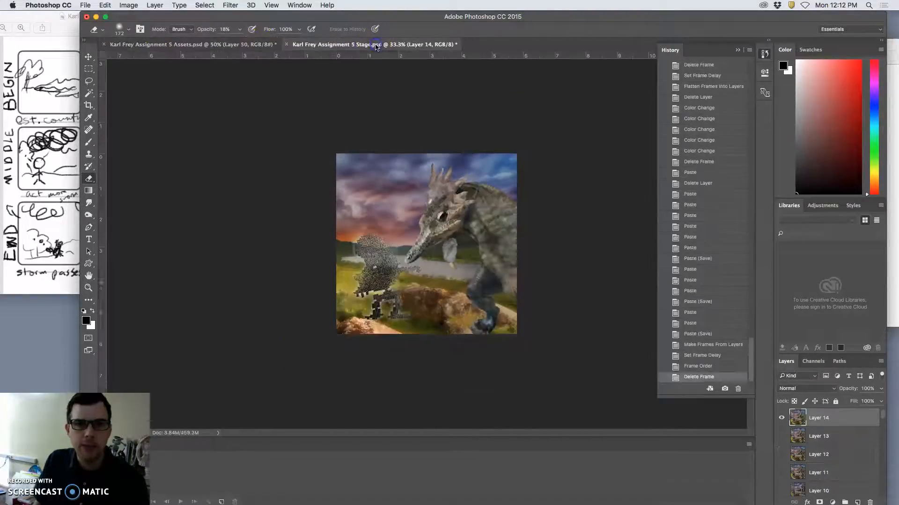
{"action": "left_click", "coordinate": [204, 45]}
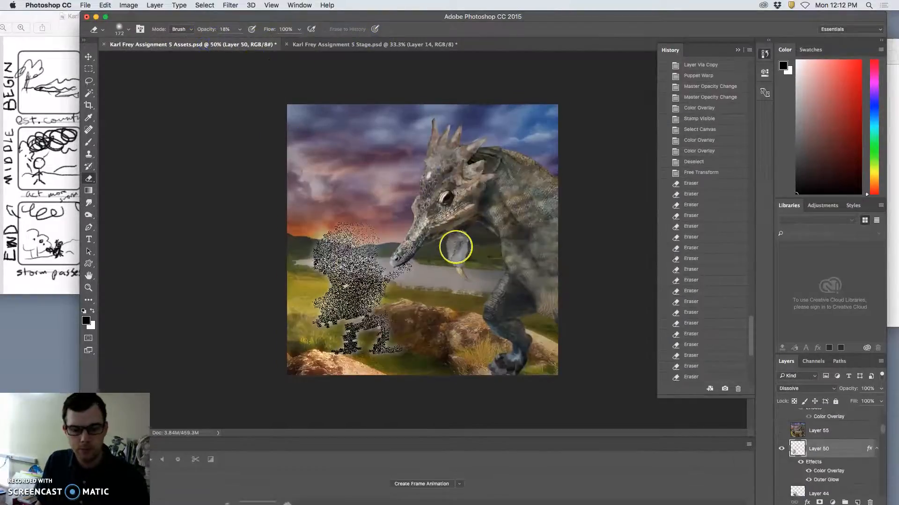
Step: Try a custom warp that bends the dissolving figure on Layer 50 inward, and undo it
{"action": "key", "text": "super+minus"}
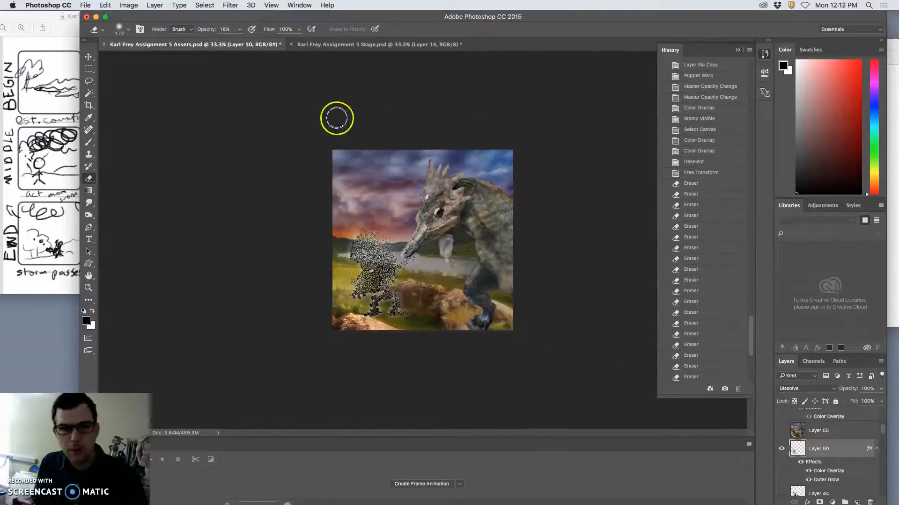
{"action": "key", "text": "super+plus"}
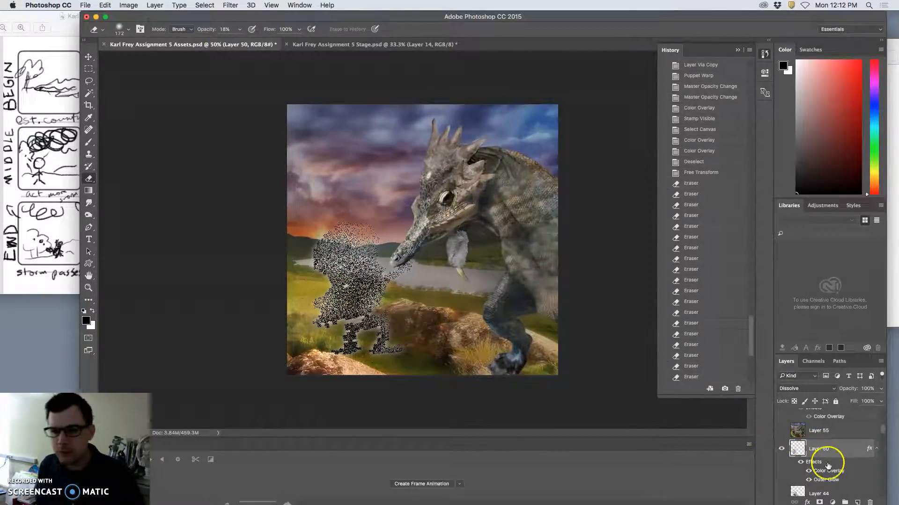
{"action": "key", "text": "super+t"}
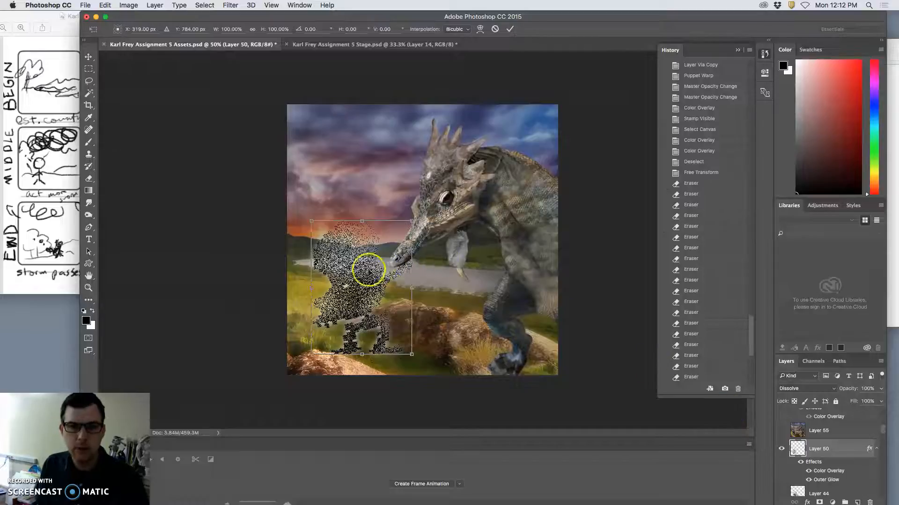
{"action": "right_click", "coordinate": [369, 270]}
{"action": "left_click", "coordinate": [389, 325]}
{"action": "mouse_move", "coordinate": [320, 259]}
{"action": "left_mouse_down"}
{"action": "mouse_move", "coordinate": [318, 279]}
{"action": "mouse_move", "coordinate": [333, 266]}
{"action": "left_mouse_up"}
{"action": "left_click_drag", "start_coordinate": [401, 348], "coordinate": [407, 345]}
{"action": "left_click_drag", "start_coordinate": [349, 350], "coordinate": [335, 328]}
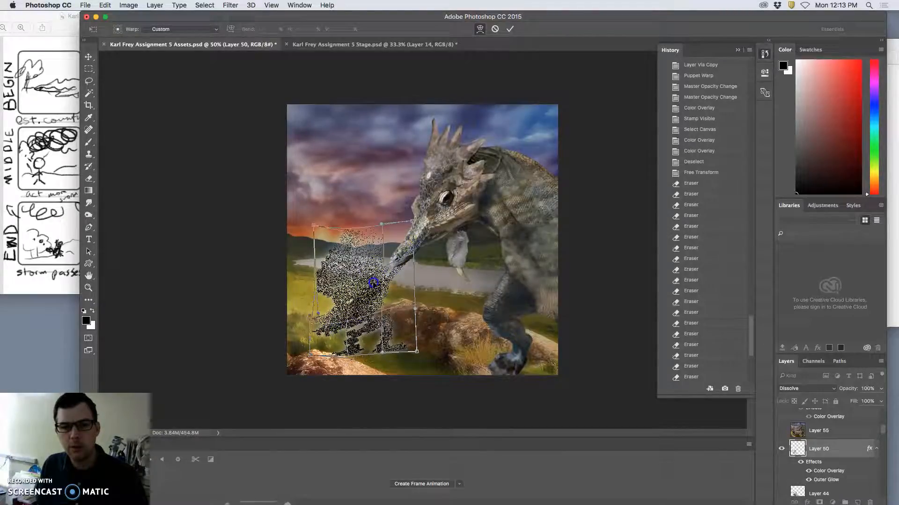
{"action": "key", "text": "Return"}
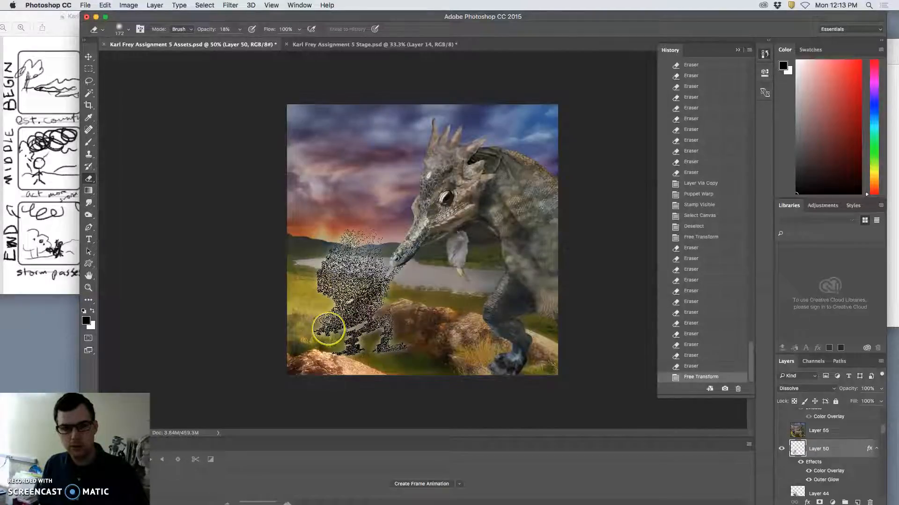
{"action": "left_click", "coordinate": [327, 329]}
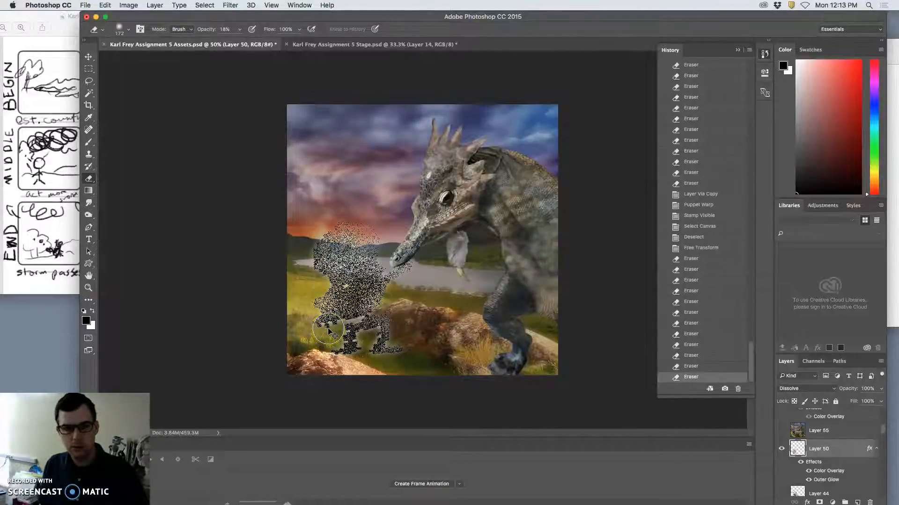
Step: Repeat the last transform on Layer 50, and apply a custom warp that pulls in the dissolving figure's lower left part
{"action": "key", "text": "super+shift+t"}
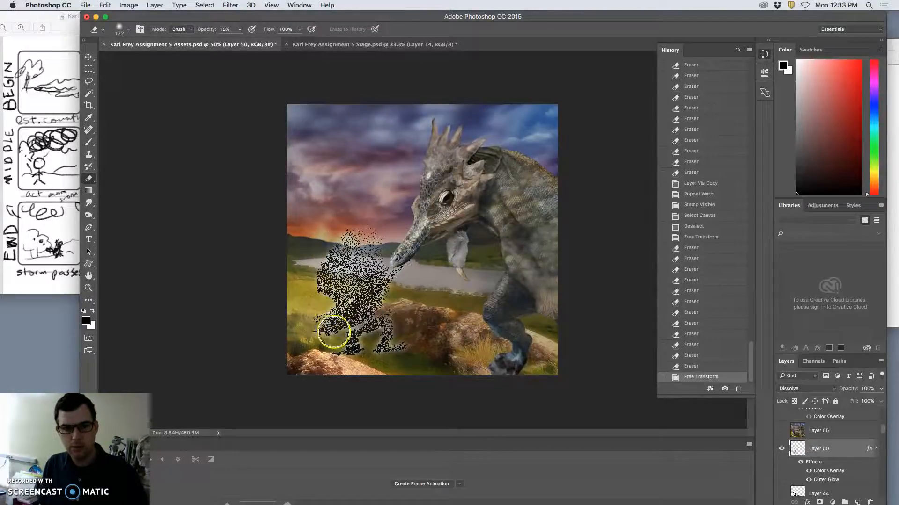
{"action": "key", "text": "super+t"}
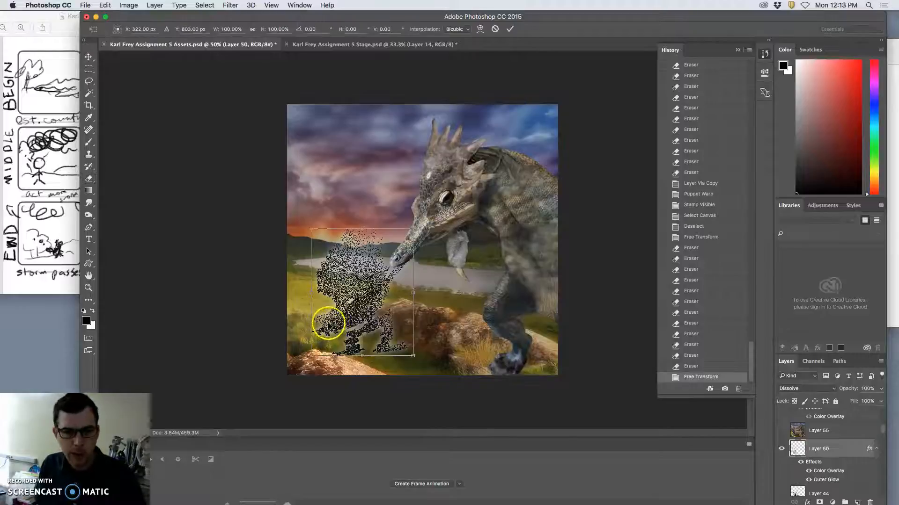
{"action": "right_click", "coordinate": [328, 323]}
{"action": "left_click", "coordinate": [349, 373]}
{"action": "left_click_drag", "start_coordinate": [326, 312], "coordinate": [321, 331]}
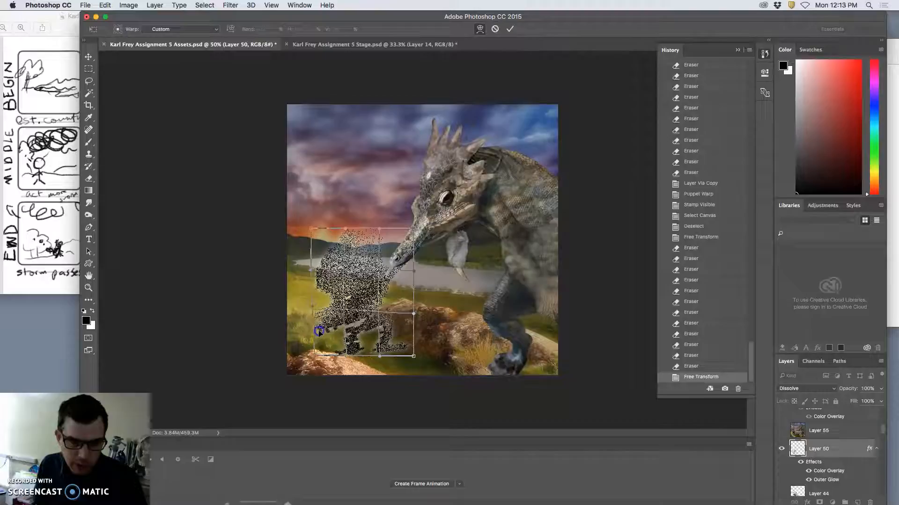
{"action": "key", "text": "Return"}
Step: Thin out the dissolving figure's head and upper body on Layer 50 with the Eraser
{"action": "key", "text": "e"}
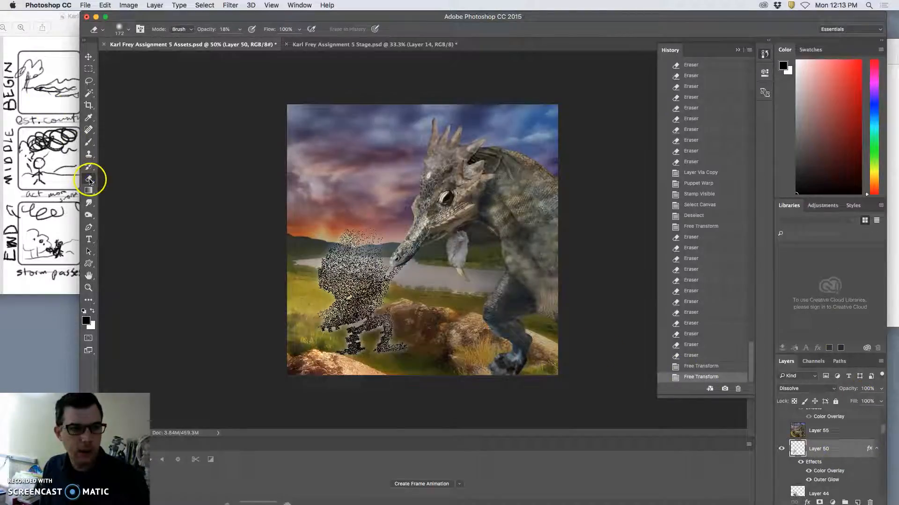
{"action": "left_click", "coordinate": [378, 270]}
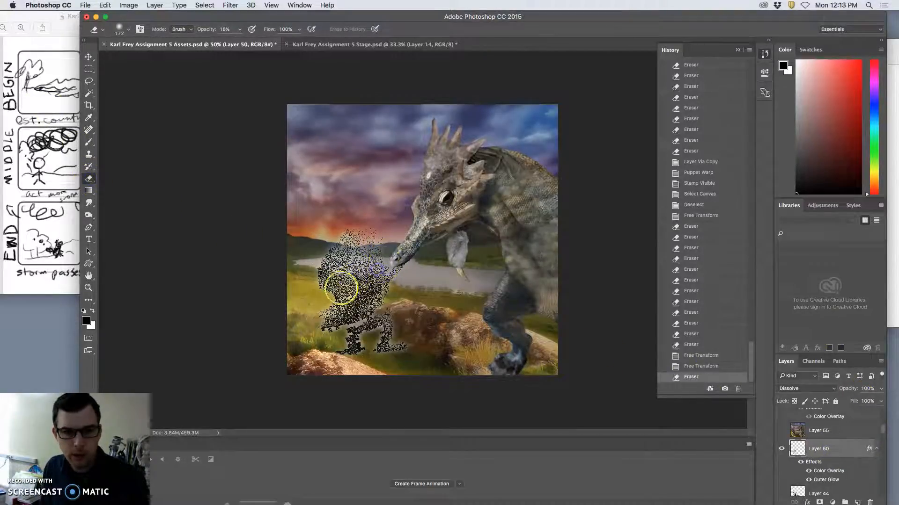
{"action": "left_click", "coordinate": [328, 255]}
{"action": "left_click", "coordinate": [330, 251]}
{"action": "left_click", "coordinate": [339, 237]}
{"action": "left_click", "coordinate": [347, 238]}
{"action": "left_click", "coordinate": [333, 243]}
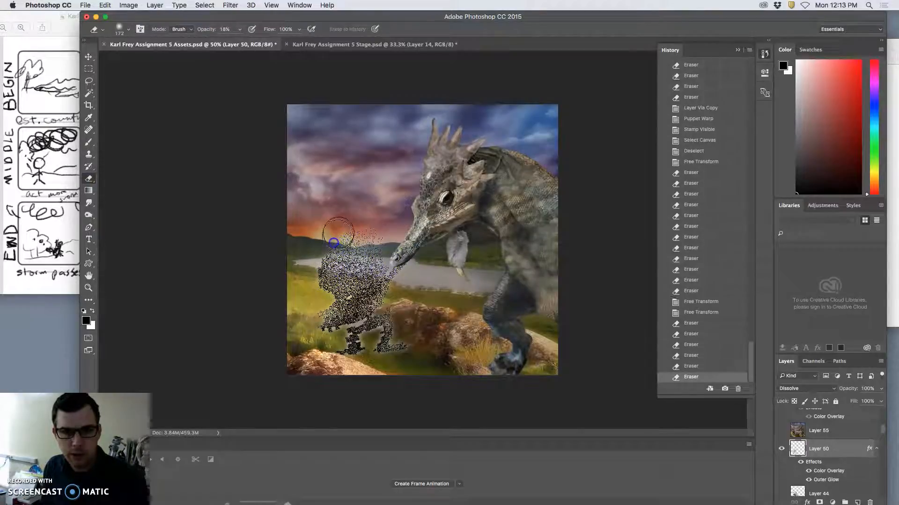
{"action": "left_click", "coordinate": [341, 233]}
{"action": "left_click", "coordinate": [354, 226]}
{"action": "left_click", "coordinate": [365, 234]}
{"action": "left_click", "coordinate": [371, 238]}
{"action": "left_click", "coordinate": [372, 245]}
{"action": "left_click", "coordinate": [365, 262]}
{"action": "left_click", "coordinate": [364, 264]}
Step: Fade the figure's feet and lower legs on Layer 50 with the Eraser, and undo the last stroke
{"action": "left_click", "coordinate": [402, 334]}
{"action": "left_click", "coordinate": [394, 358]}
{"action": "left_click", "coordinate": [392, 335]}
{"action": "left_click", "coordinate": [405, 338]}
{"action": "left_click", "coordinate": [391, 354]}
{"action": "left_click", "coordinate": [381, 360]}
{"action": "left_click", "coordinate": [378, 363]}
{"action": "left_click", "coordinate": [376, 360]}
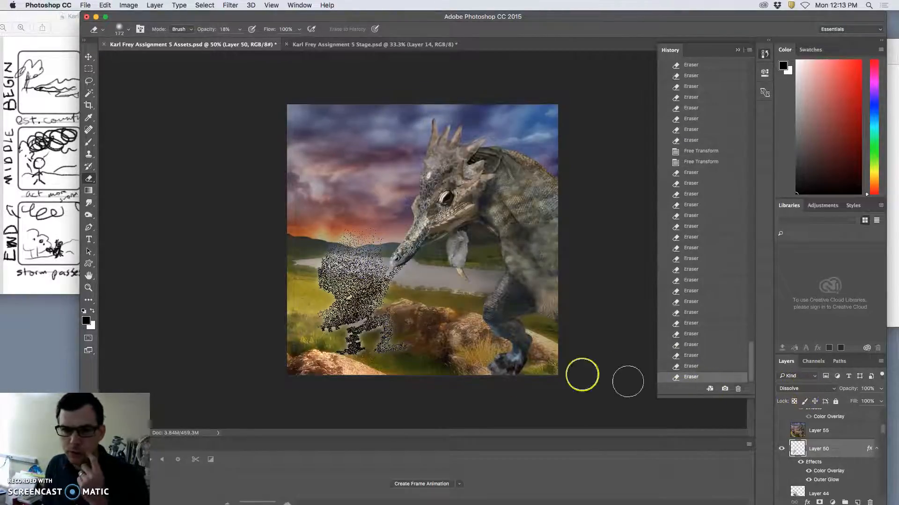
{"action": "left_click", "coordinate": [349, 344]}
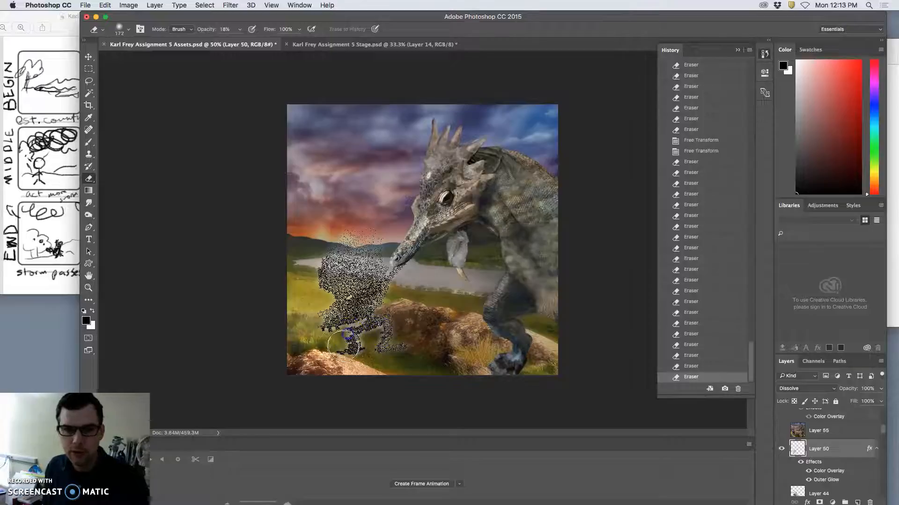
{"action": "left_click", "coordinate": [354, 323]}
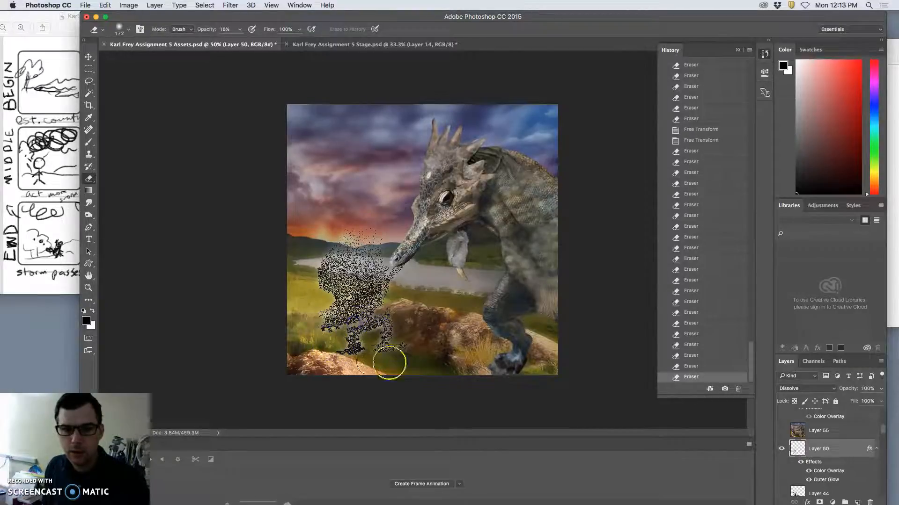
{"action": "key", "text": "super+z"}
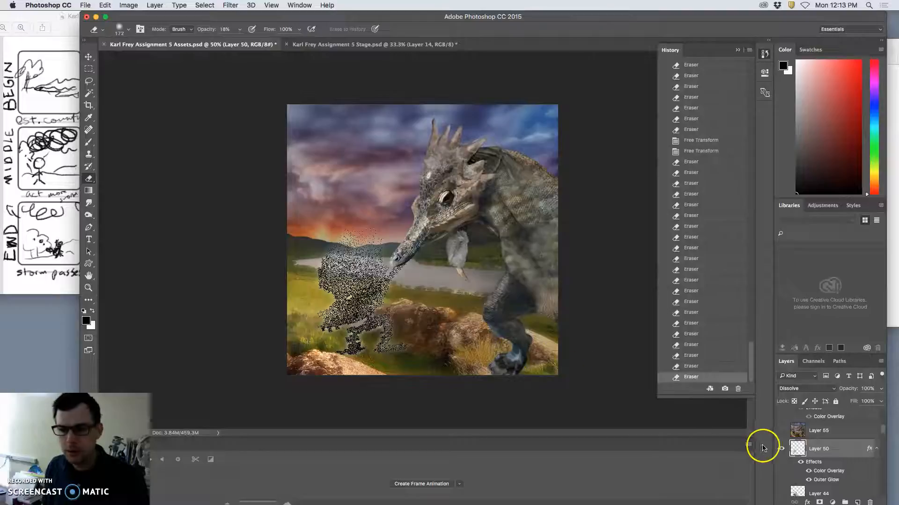
Step: Select the visible m2 layer near the end of the layer stack and set its opacity to 13%
{"action": "scroll", "coordinate": [825, 465], "scroll_direction": "down", "scroll_amount": 15}
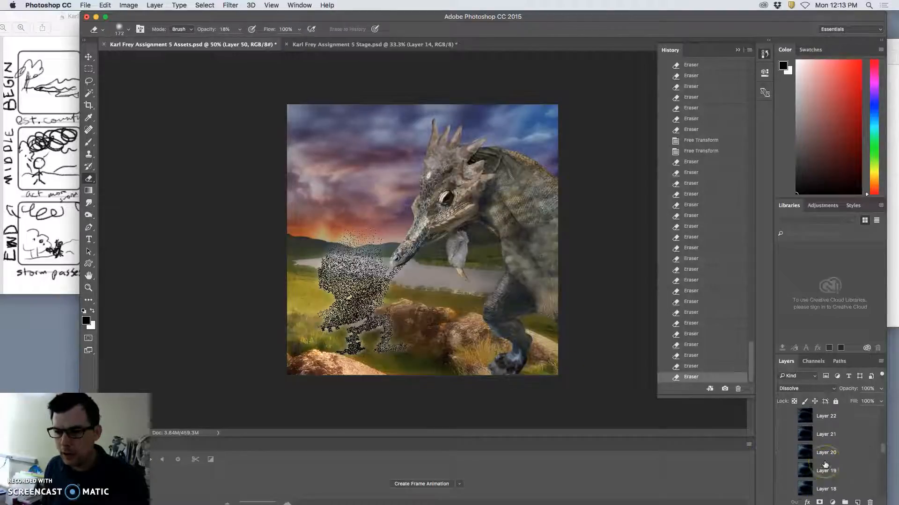
{"action": "scroll", "coordinate": [825, 465], "scroll_direction": "up", "scroll_amount": 15}
{"action": "scroll", "coordinate": [825, 465], "scroll_direction": "down", "scroll_amount": 15}
{"action": "scroll", "coordinate": [825, 465], "scroll_direction": "up", "scroll_amount": 15}
{"action": "scroll", "coordinate": [825, 465], "scroll_direction": "down", "scroll_amount": 20}
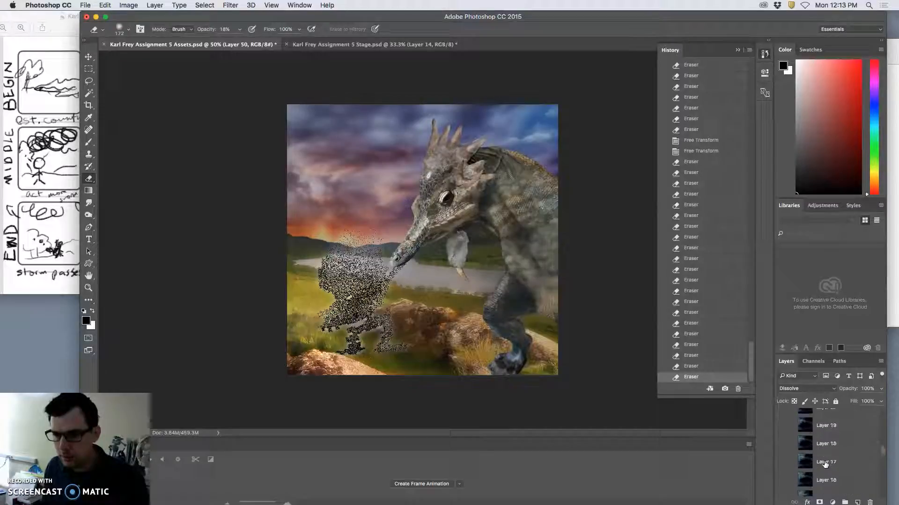
{"action": "scroll", "coordinate": [825, 464], "scroll_direction": "down", "scroll_amount": 10}
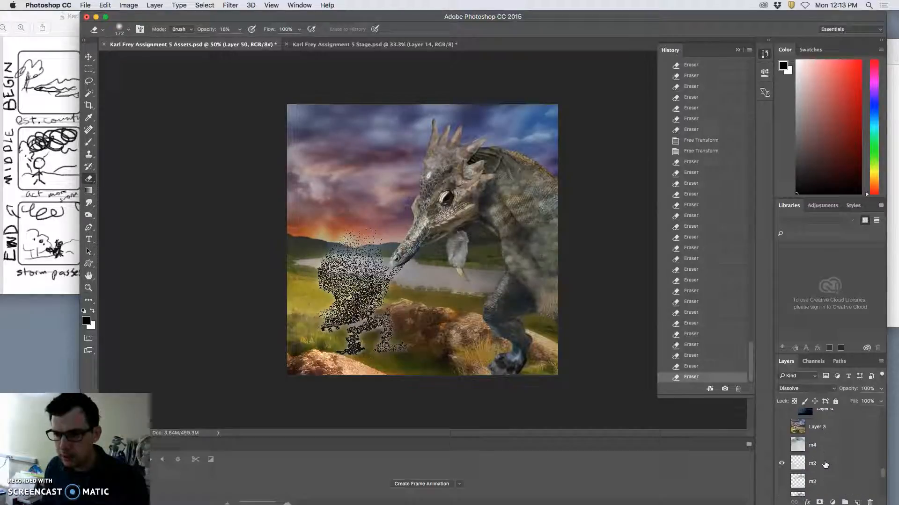
{"action": "left_click", "coordinate": [815, 468]}
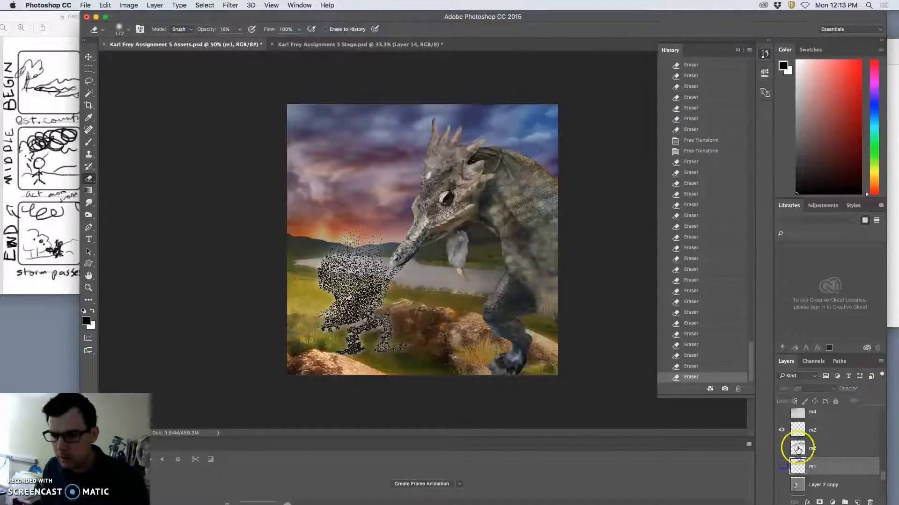
{"action": "left_click", "coordinate": [819, 430]}
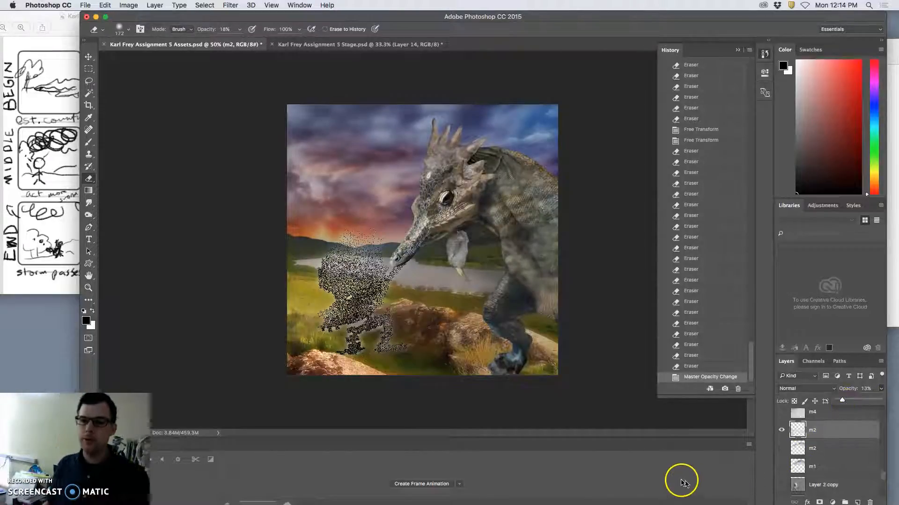
Step: Show the upper creature layer with the Color Overlay effect and hide the creature layer directly below it
{"action": "scroll", "coordinate": [803, 449], "scroll_direction": "up", "scroll_amount": 2}
{"action": "scroll", "coordinate": [803, 449], "scroll_direction": "up", "scroll_amount": 5}
{"action": "scroll", "coordinate": [803, 447], "scroll_direction": "up", "scroll_amount": 3}
{"action": "left_click", "coordinate": [780, 444]}
{"action": "left_click", "coordinate": [781, 481]}
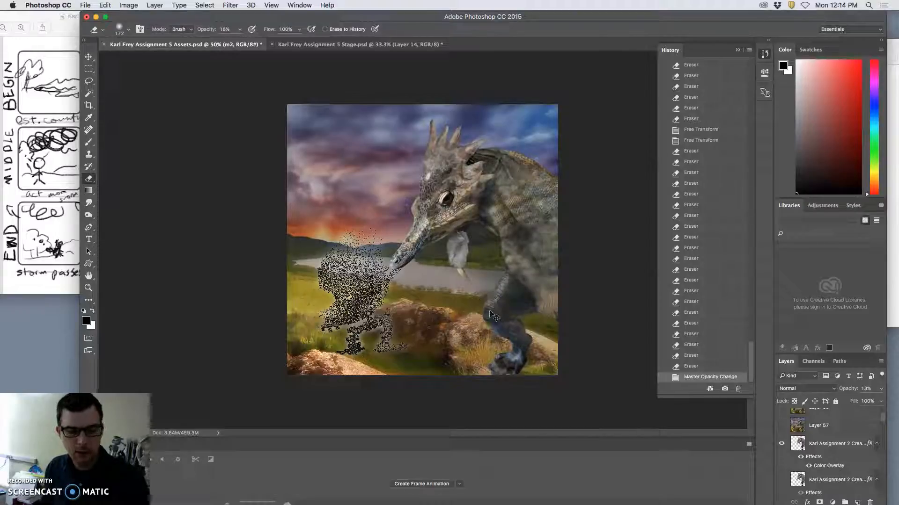
Step: Select the entire canvas and stamp all visible layers into a new merged layer
{"action": "key", "text": "super+a"}
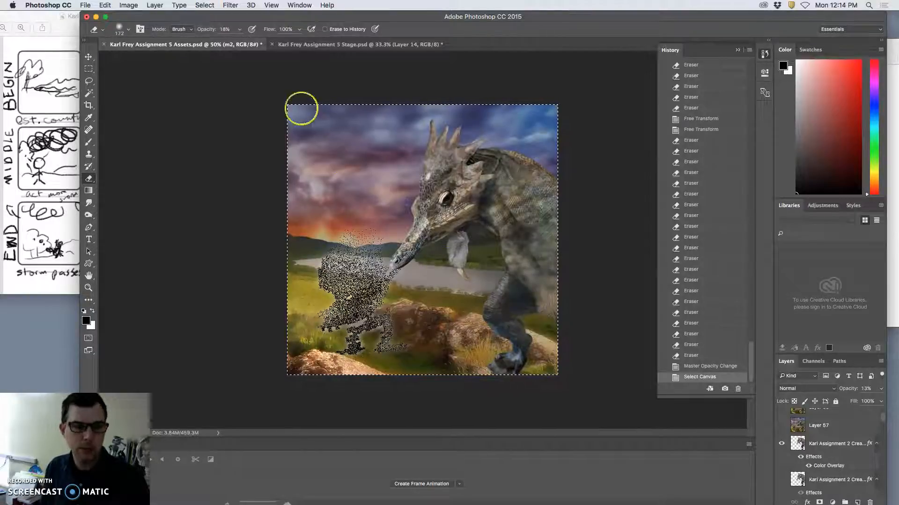
{"action": "left_click", "coordinate": [154, 5]}
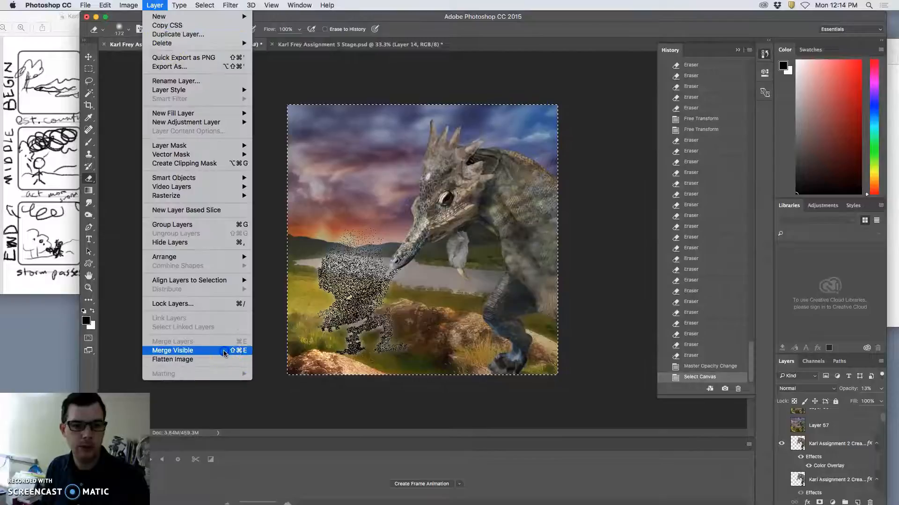
{"action": "left_click", "coordinate": [224, 353]}
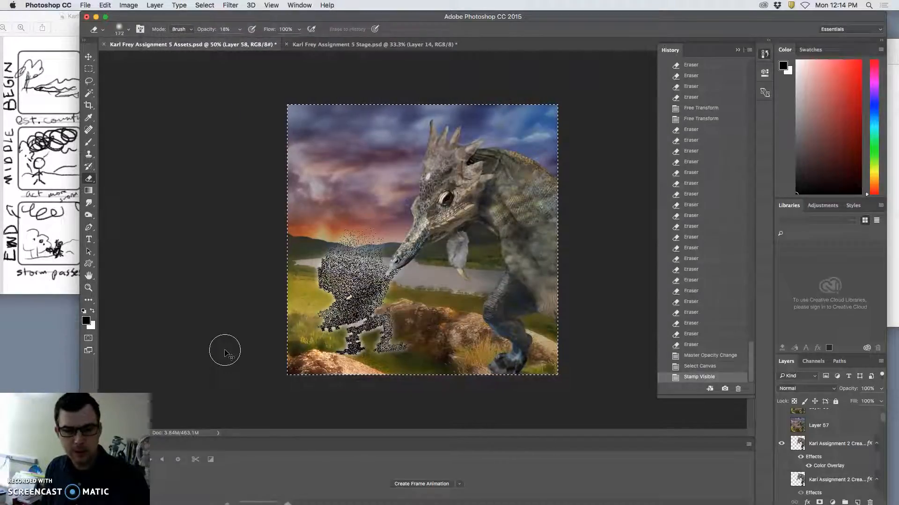
Step: Paste the merged frame into the Stage document, compare it with Layer 14 by toggling its visibility, and delete the pasted layer
{"action": "left_click", "coordinate": [372, 44]}
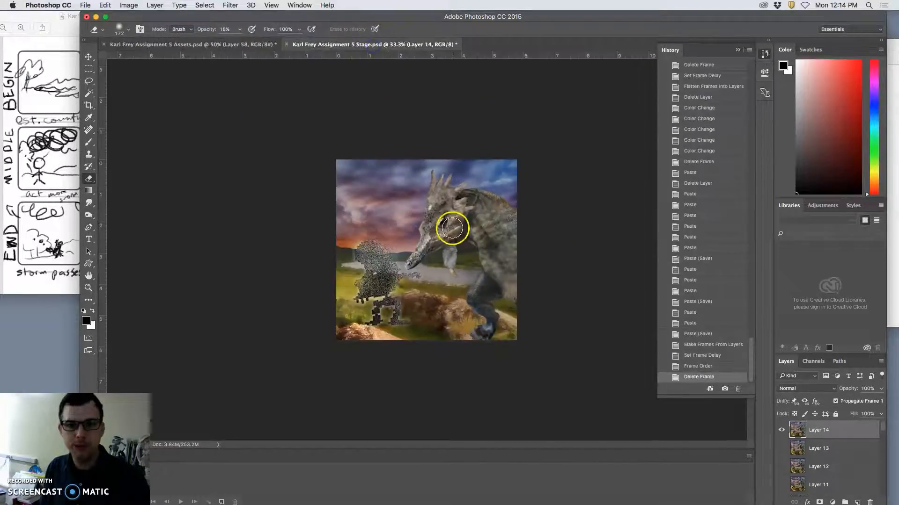
{"action": "key", "text": "super+v"}
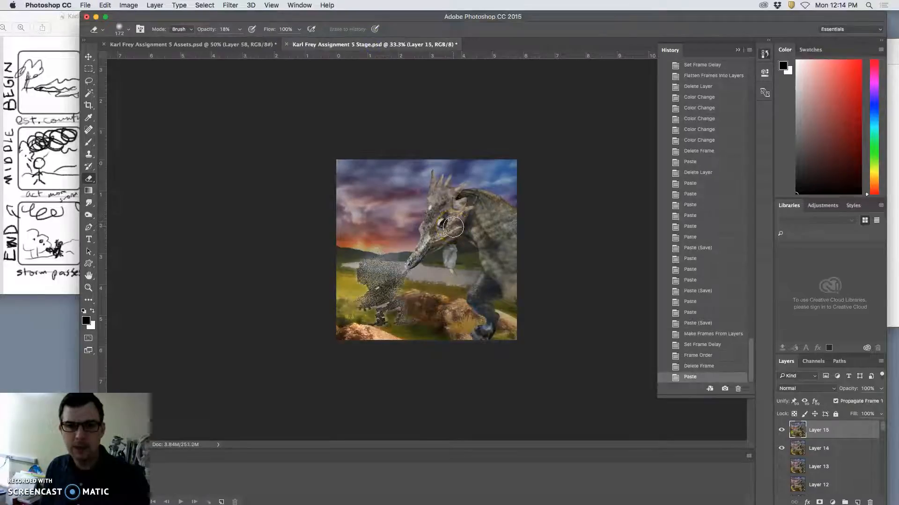
{"action": "left_click", "coordinate": [782, 432]}
{"action": "left_click", "coordinate": [784, 434]}
{"action": "left_click_drag", "start_coordinate": [533, 230], "coordinate": [480, 231]}
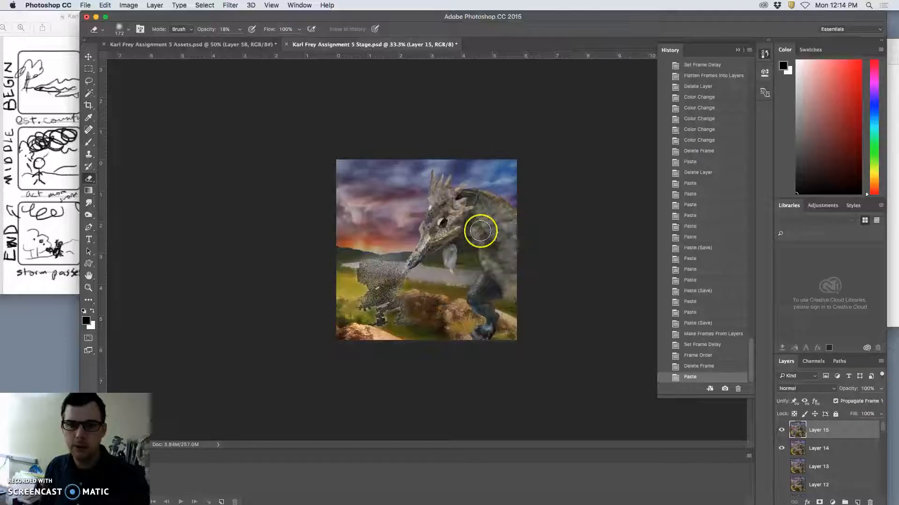
{"action": "left_click_drag", "start_coordinate": [834, 432], "coordinate": [870, 502]}
Step: Return to the Assets document, hide the upper creature layer and show the creature layer directly below it
{"action": "left_click", "coordinate": [201, 45]}
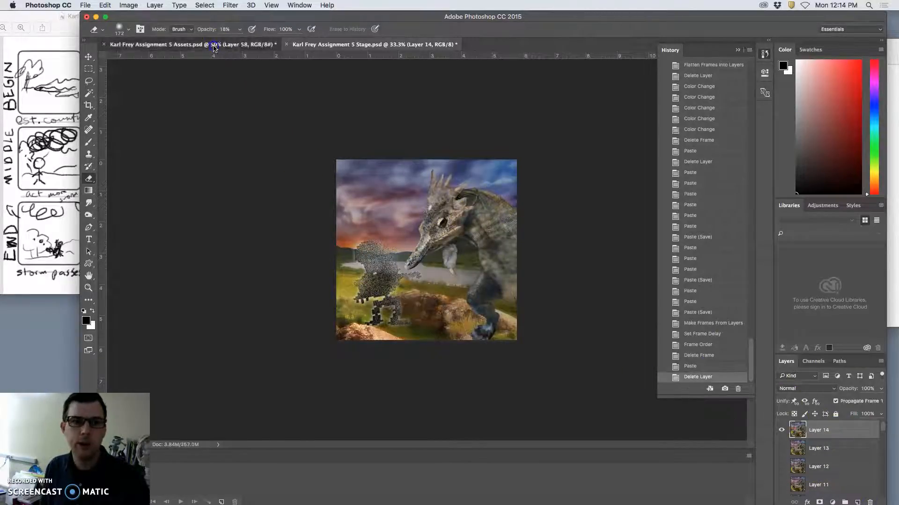
{"action": "scroll", "coordinate": [845, 480], "scroll_direction": "up", "scroll_amount": 5}
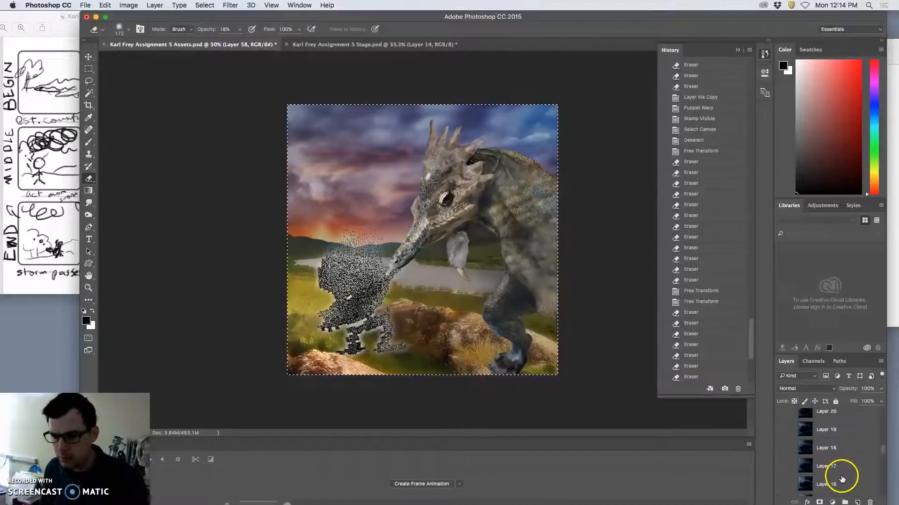
{"action": "scroll", "coordinate": [841, 479], "scroll_direction": "down", "scroll_amount": 3}
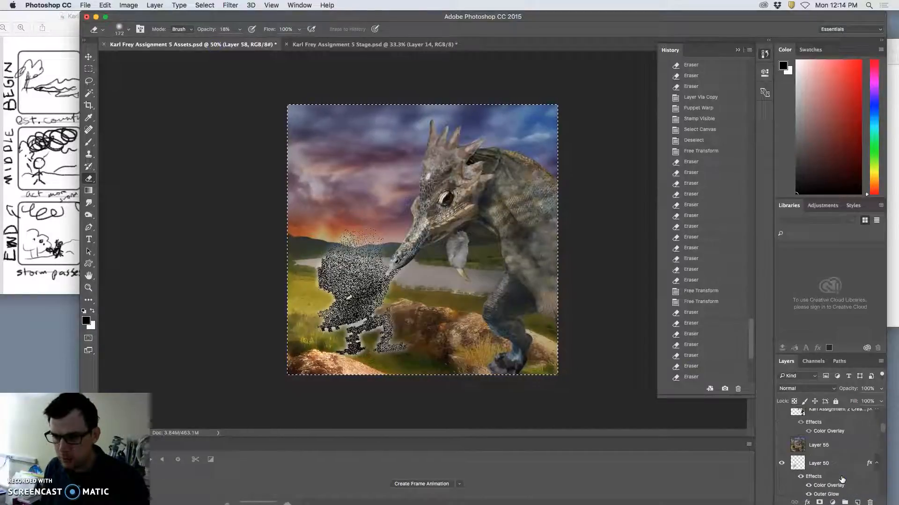
{"action": "scroll", "coordinate": [842, 479], "scroll_direction": "up", "scroll_amount": 4}
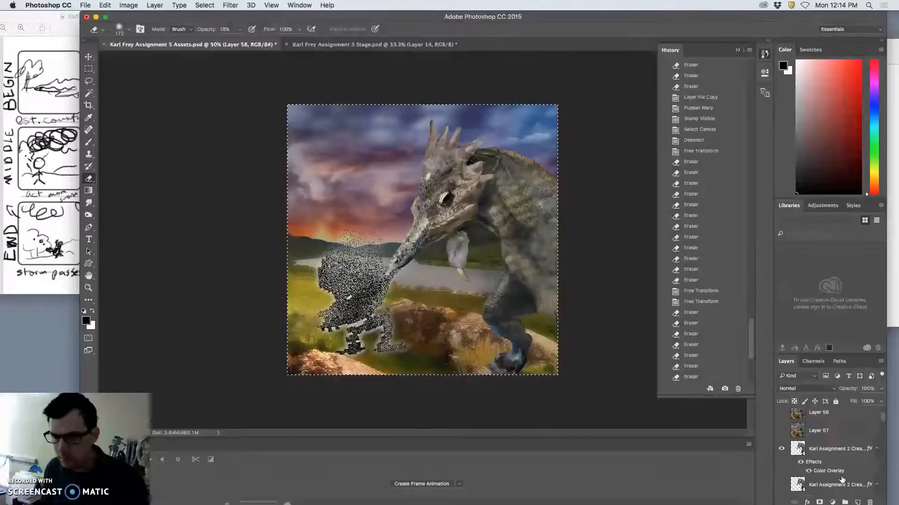
{"action": "left_click", "coordinate": [780, 488]}
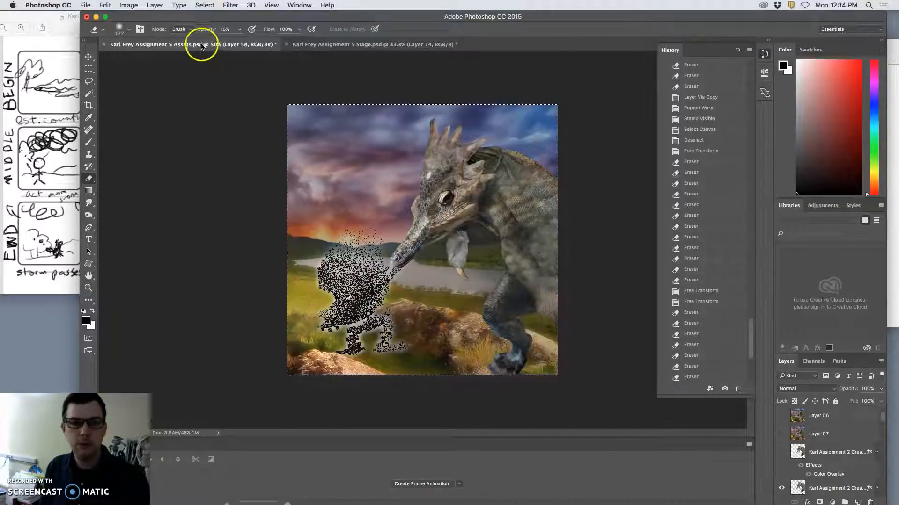
Step: Stamp the visible layers into another merged layer and paste the frame into the Stage document
{"action": "left_click", "coordinate": [155, 5]}
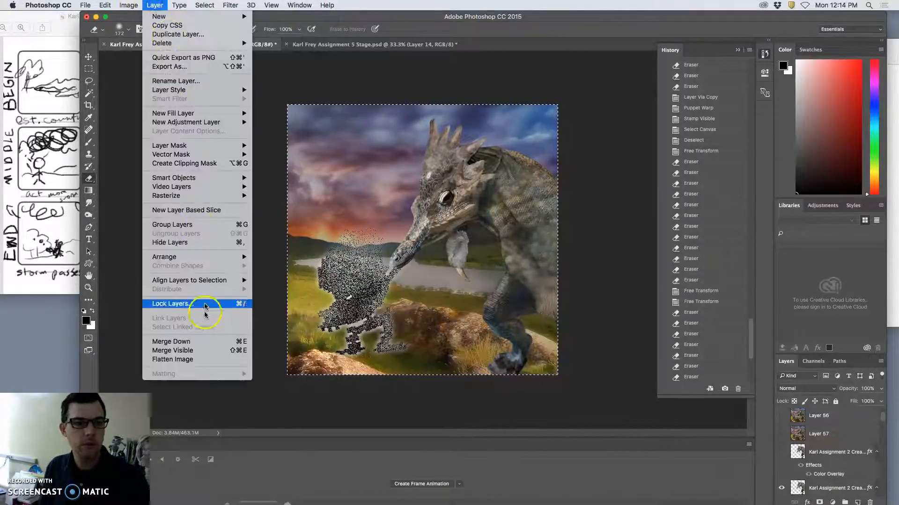
{"action": "left_click", "coordinate": [212, 349], "text": "alt"}
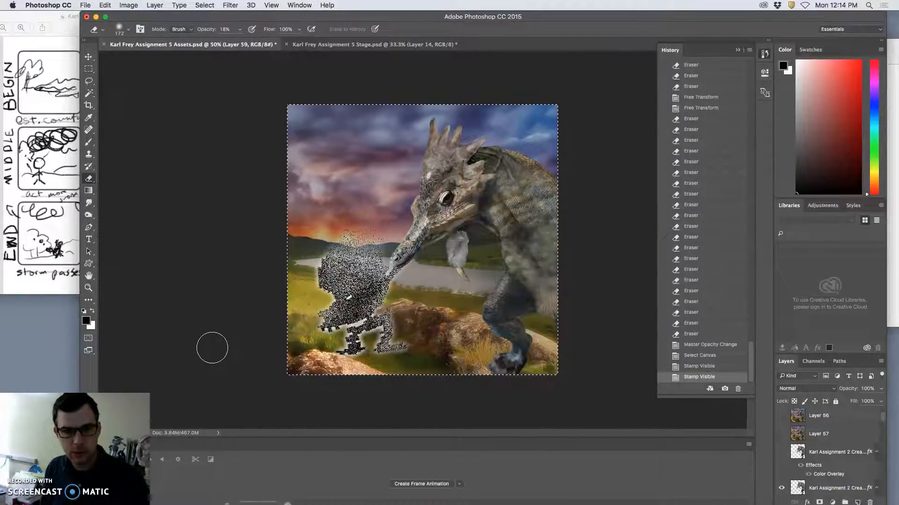
{"action": "left_click", "coordinate": [369, 44]}
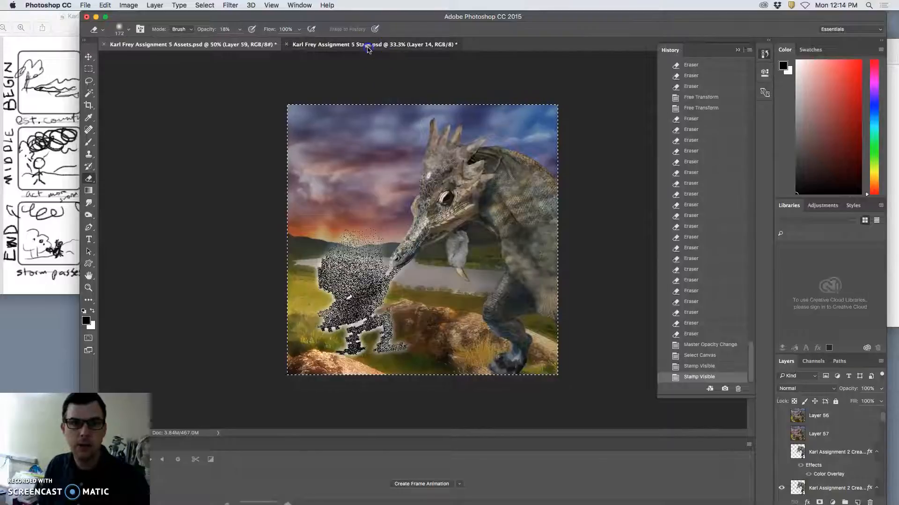
{"action": "key", "text": "super+v"}
Step: Toggle the visibility of the pasted Layer 15 to compare the new frame with Layer 14
{"action": "left_click", "coordinate": [781, 430]}
{"action": "left_click", "coordinate": [781, 431]}
{"action": "left_click", "coordinate": [782, 430]}
{"action": "left_click", "coordinate": [782, 431]}
{"action": "left_click", "coordinate": [782, 430]}
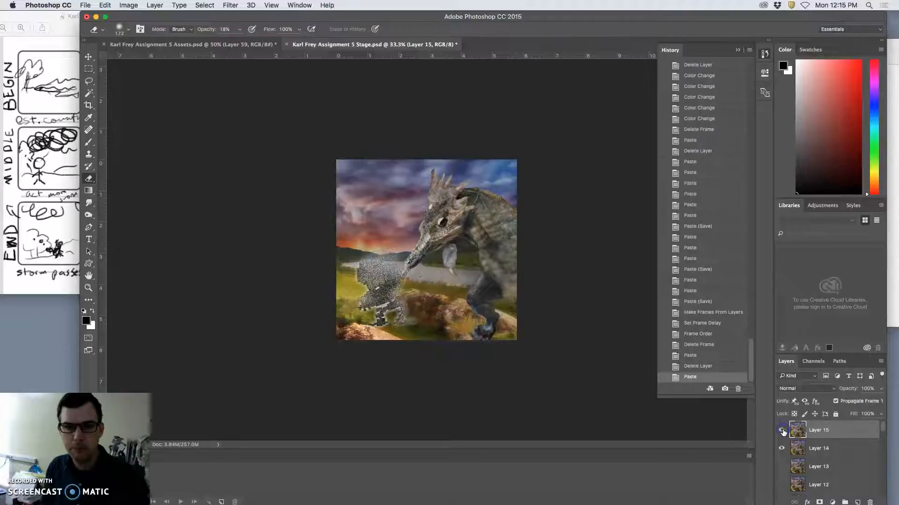
Step: Switch to the Assets document, clear the contents of stamped Layer 59, and deselect the canvas
{"action": "left_click", "coordinate": [231, 43]}
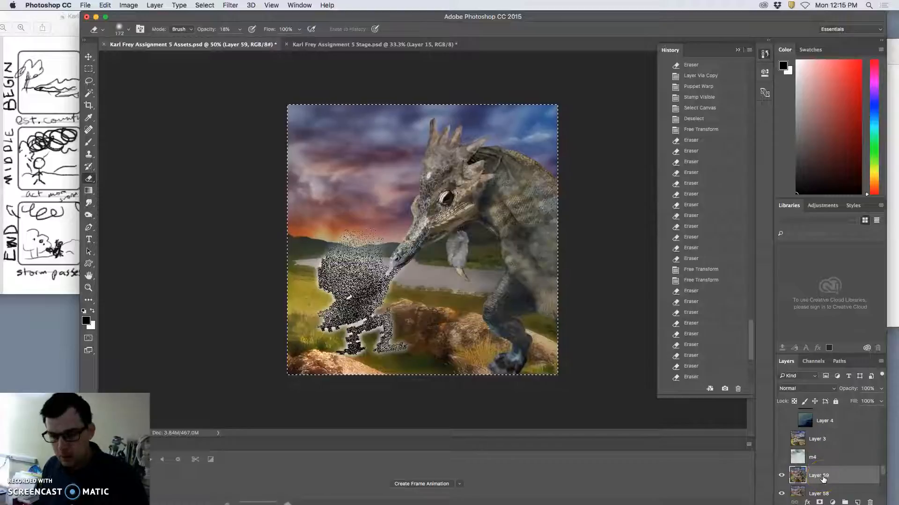
{"action": "scroll", "coordinate": [822, 479], "scroll_direction": "down", "scroll_amount": 2}
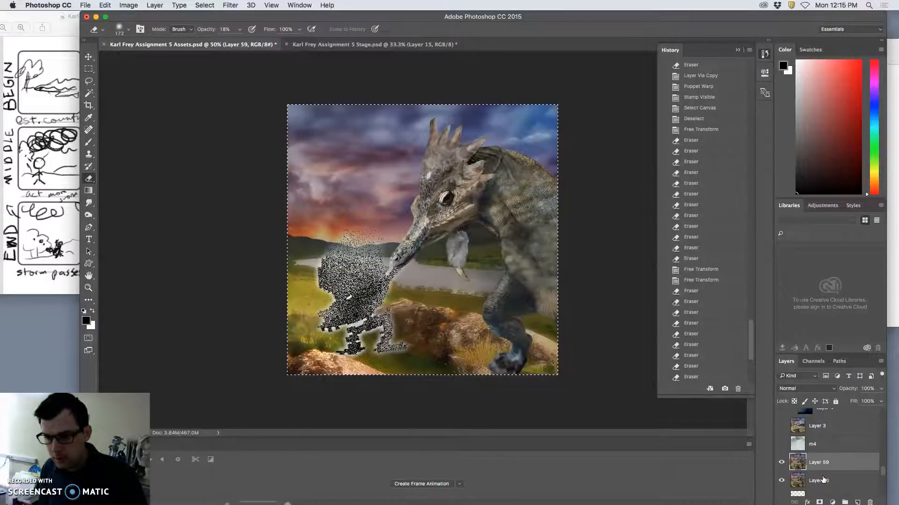
{"action": "key", "text": "Delete"}
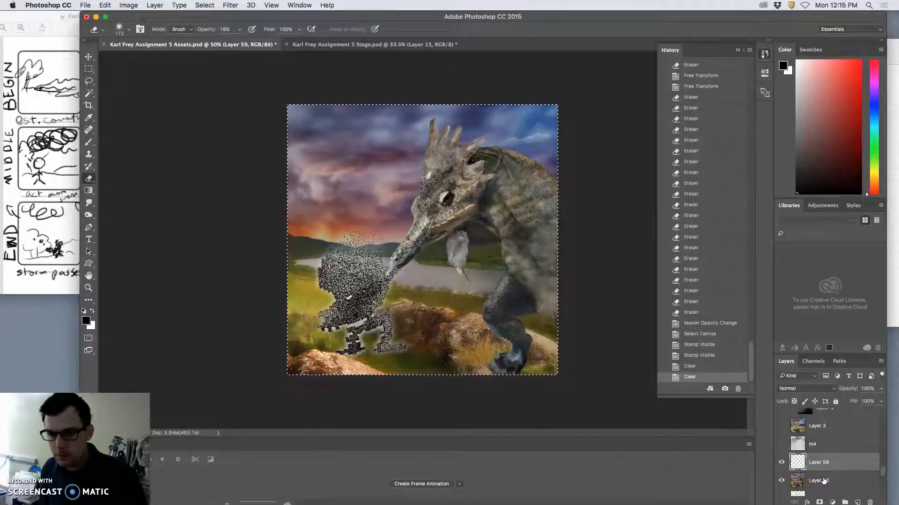
{"action": "key", "text": "Delete"}
{"action": "key", "text": "Delete"}
{"action": "left_click", "coordinate": [822, 468]}
{"action": "key", "text": "Delete"}
{"action": "key", "text": "super+a"}
{"action": "key", "text": "super+d"}
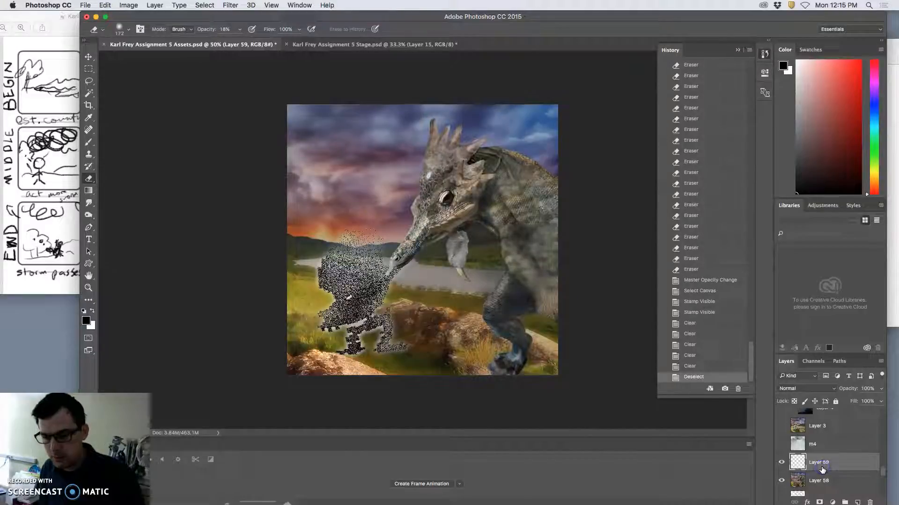
Step: Delete the stamped Layers 59 and 58 and lower the visible m2 layer's opacity to 5%
{"action": "key", "text": "Delete"}
{"action": "key", "text": "Delete"}
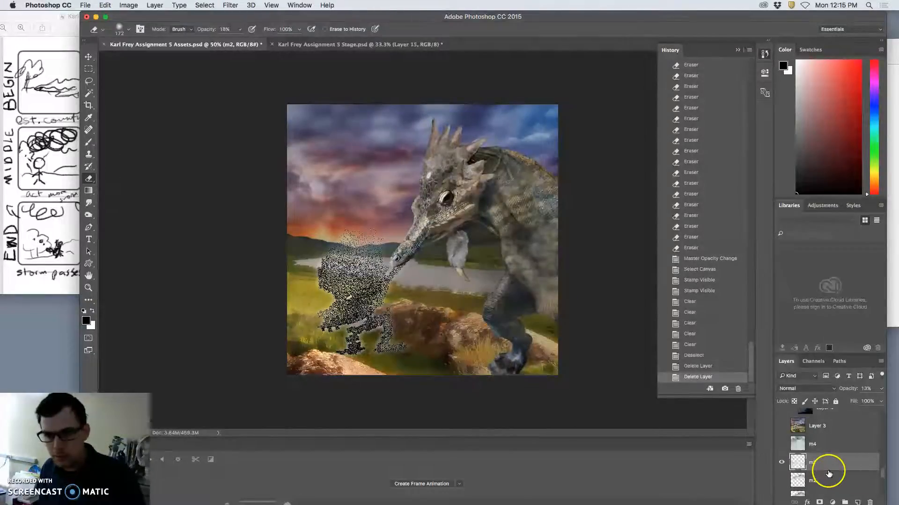
{"action": "left_click", "coordinate": [879, 388]}
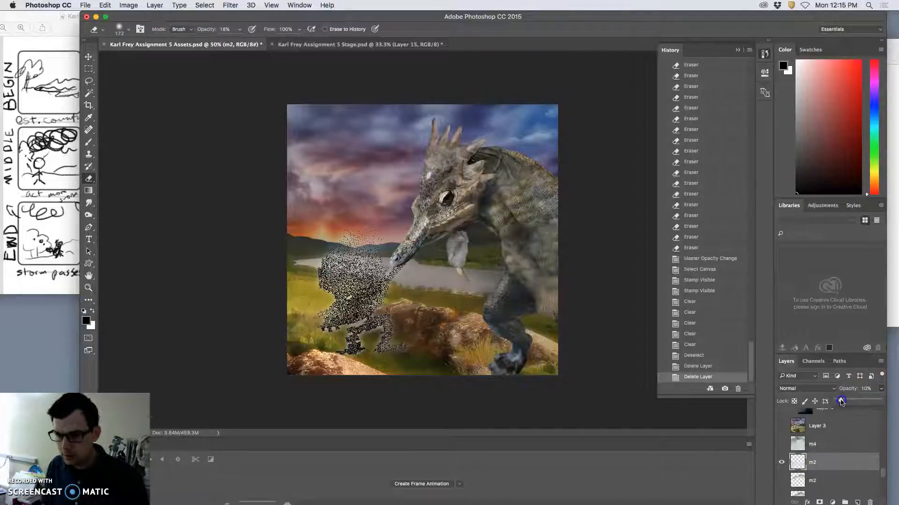
{"action": "left_click_drag", "start_coordinate": [839, 402], "coordinate": [828, 451]}
{"action": "scroll", "coordinate": [830, 451], "scroll_direction": "up", "scroll_amount": 3}
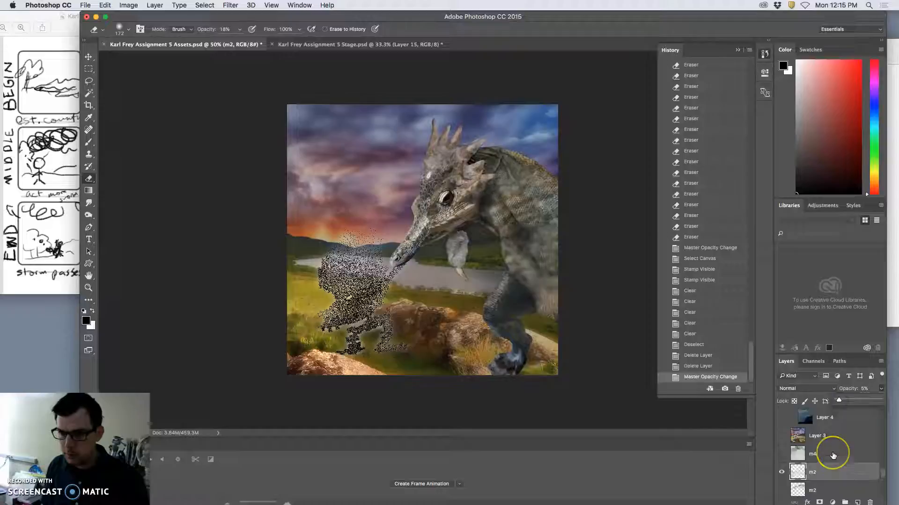
Step: Show the upper creature layer and hide the creature layer directly below it
{"action": "scroll", "coordinate": [833, 455], "scroll_direction": "up", "scroll_amount": 5}
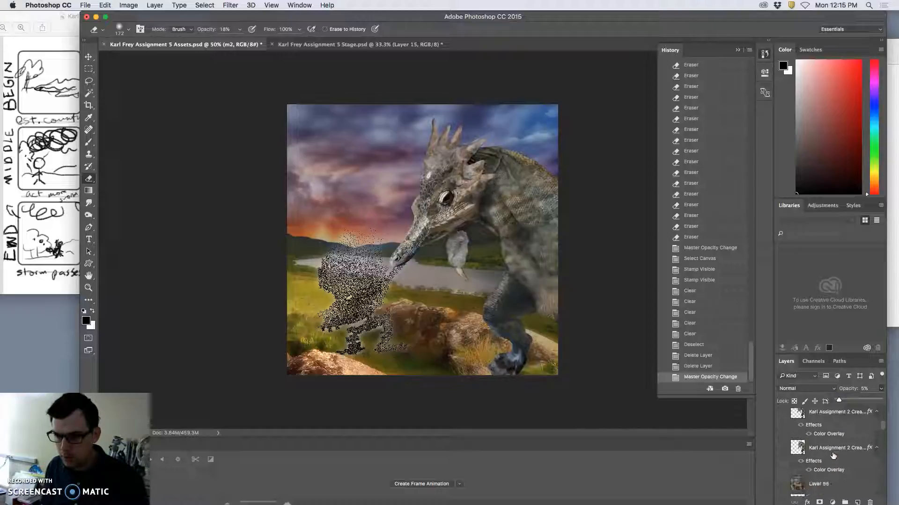
{"action": "left_click", "coordinate": [785, 448]}
{"action": "left_click", "coordinate": [786, 448]}
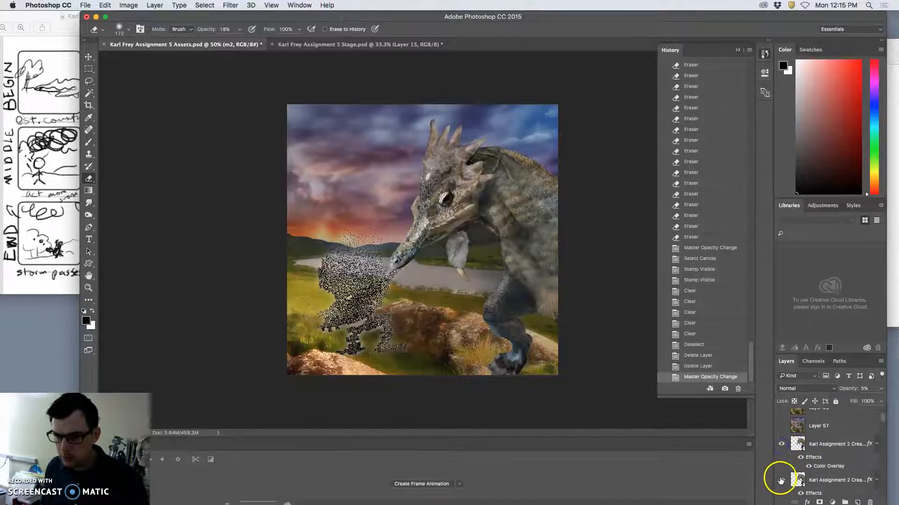
Step: Warp the charred figure on Layer 50 so it bends toward the lizard, and compare it with the unwarped shape
{"action": "scroll", "coordinate": [802, 473], "scroll_direction": "down", "scroll_amount": 3}
{"action": "scroll", "coordinate": [809, 474], "scroll_direction": "down", "scroll_amount": 1}
{"action": "left_click", "coordinate": [813, 482]}
{"action": "key", "text": "ctrl+t"}
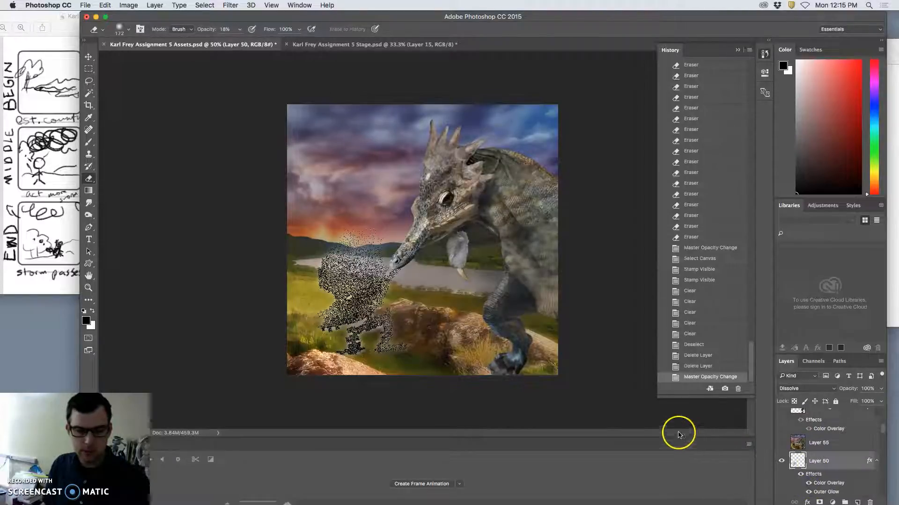
{"action": "right_click", "coordinate": [392, 322]}
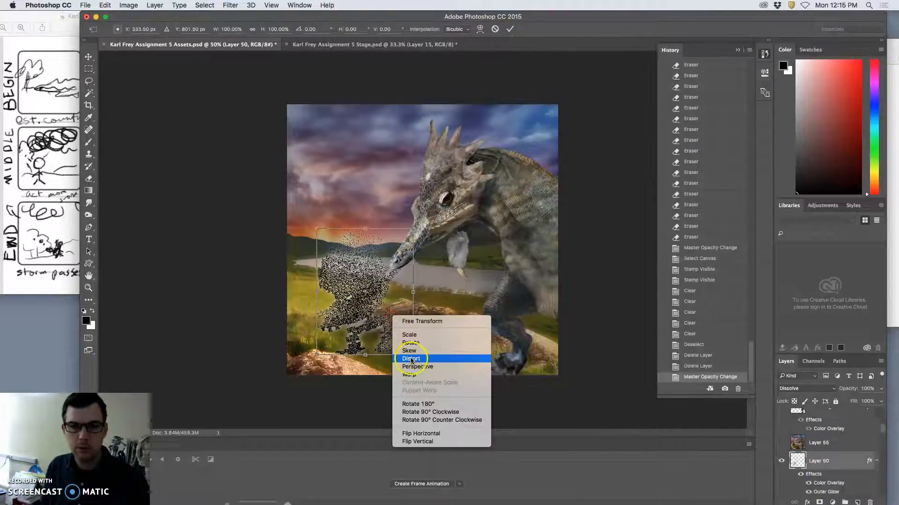
{"action": "left_click", "coordinate": [414, 376]}
{"action": "left_click_drag", "start_coordinate": [403, 287], "coordinate": [425, 271]}
{"action": "left_click_drag", "start_coordinate": [317, 338], "coordinate": [325, 341]}
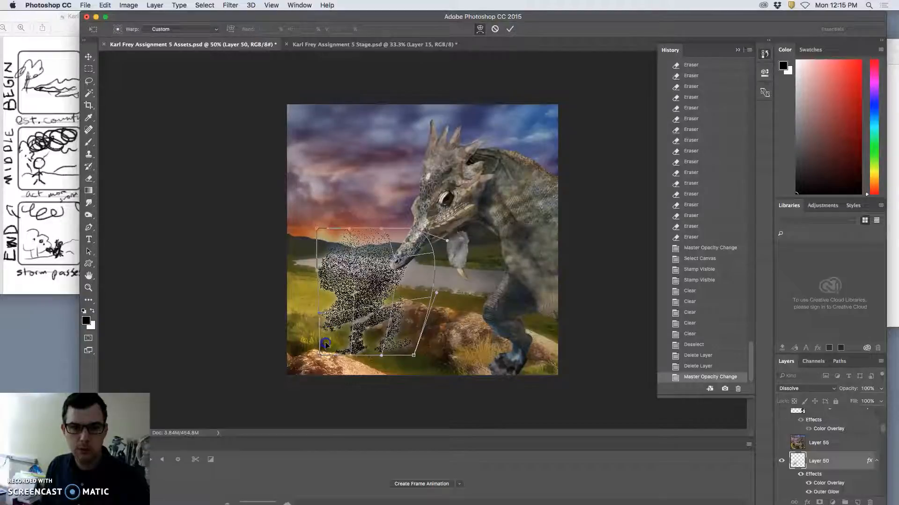
{"action": "left_click_drag", "start_coordinate": [319, 232], "coordinate": [335, 232]}
{"action": "mouse_move", "coordinate": [372, 350]}
{"action": "left_mouse_down"}
{"action": "mouse_move", "coordinate": [348, 337]}
{"action": "mouse_move", "coordinate": [376, 347]}
{"action": "left_mouse_up"}
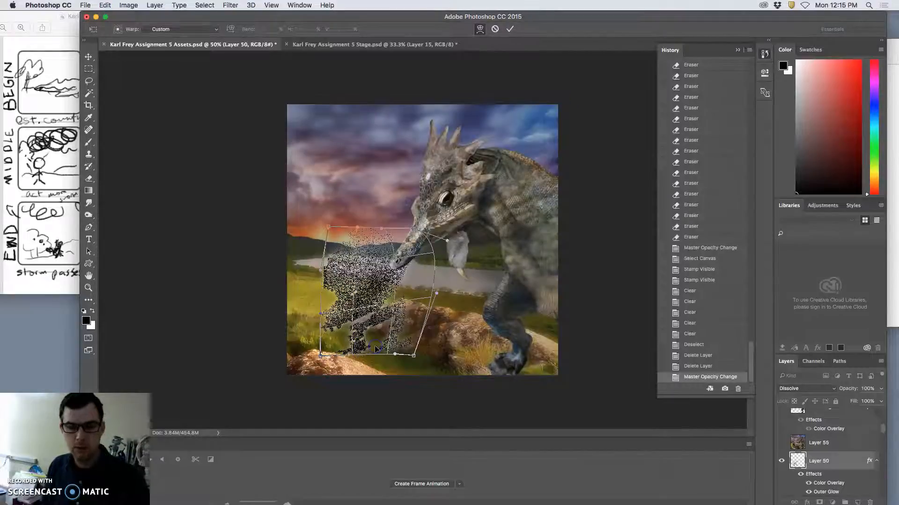
{"action": "key", "text": "Return"}
{"action": "key", "text": "e"}
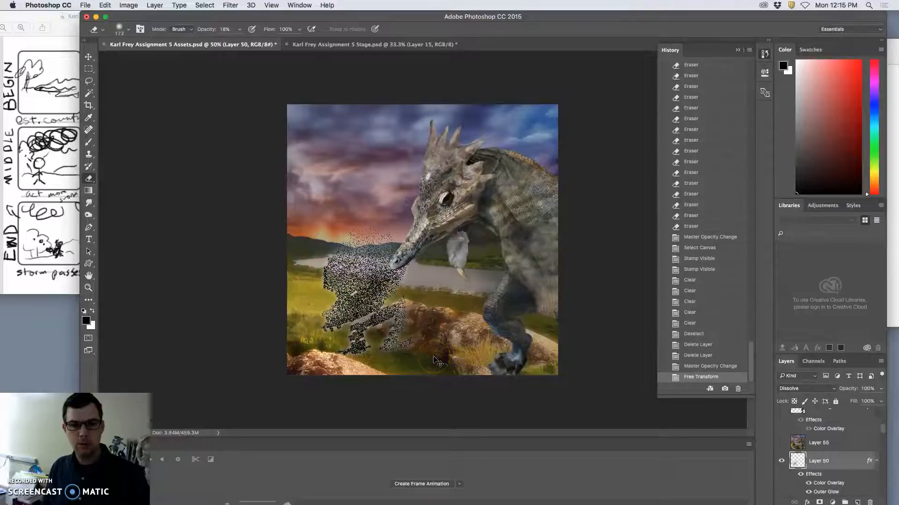
{"action": "key", "text": "super+z"}
{"action": "key", "text": "super+z"}
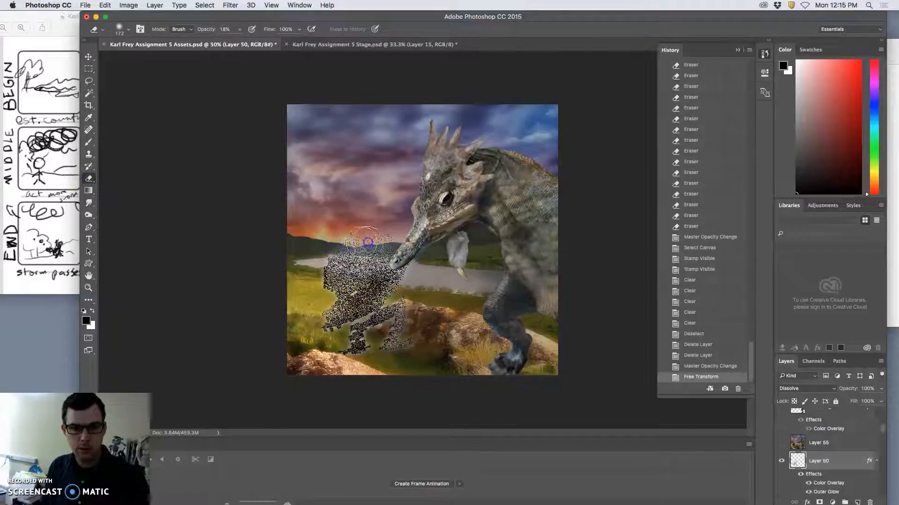
Step: Erase softly over the top, legs and outer edge of the figure on Layer 50 with the 18% opacity Eraser
{"action": "mouse_move", "coordinate": [372, 244]}
{"action": "left_mouse_down"}
{"action": "mouse_move", "coordinate": [383, 232]}
{"action": "mouse_move", "coordinate": [354, 234]}
{"action": "left_mouse_up"}
{"action": "left_click_drag", "start_coordinate": [354, 234], "coordinate": [391, 255]}
{"action": "left_click_drag", "start_coordinate": [411, 348], "coordinate": [414, 324]}
{"action": "mouse_move", "coordinate": [412, 325]}
{"action": "left_mouse_down"}
{"action": "mouse_move", "coordinate": [392, 358]}
{"action": "mouse_move", "coordinate": [354, 367]}
{"action": "mouse_move", "coordinate": [365, 345]}
{"action": "mouse_move", "coordinate": [343, 355]}
{"action": "mouse_move", "coordinate": [310, 342]}
{"action": "mouse_move", "coordinate": [310, 253]}
{"action": "mouse_move", "coordinate": [303, 279]}
{"action": "left_mouse_up"}
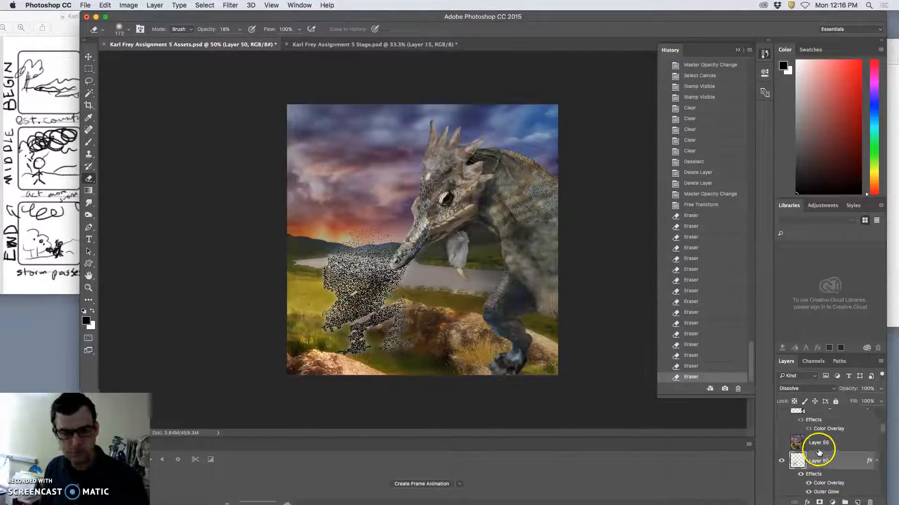
Step: Select the whole canvas and stamp the visible layers into a new merged layer
{"action": "key", "text": "super+a"}
{"action": "left_click", "coordinate": [155, 5]}
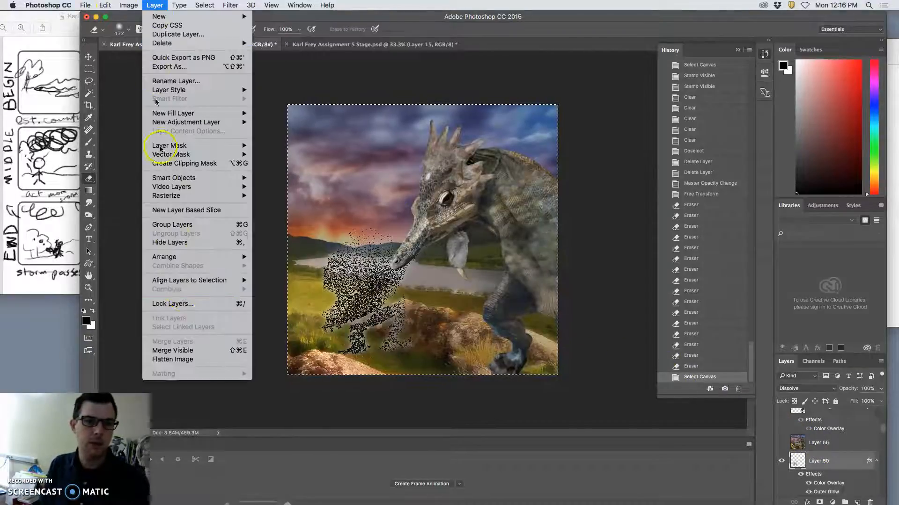
{"action": "left_click", "coordinate": [172, 350], "text": "alt"}
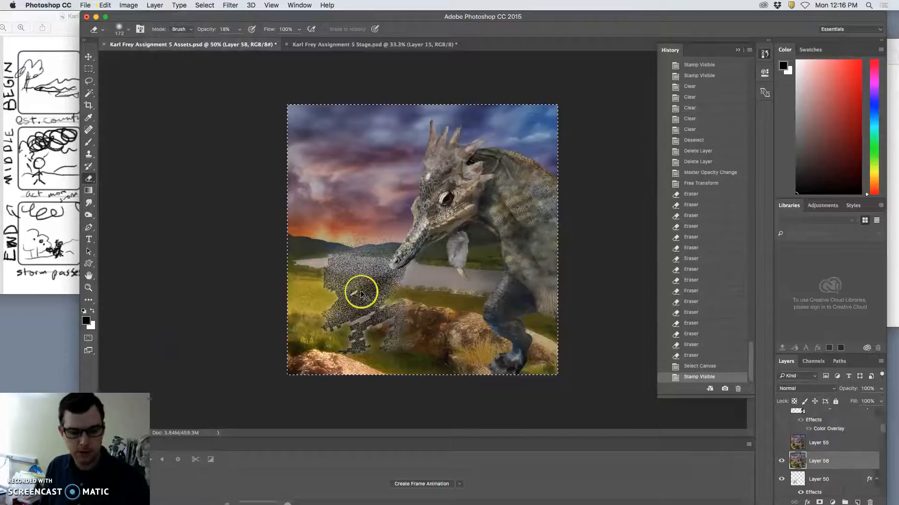
Step: Paste the stamped frame into the Stage document and toggle its visibility to compare it with the previous frame
{"action": "left_click", "coordinate": [337, 44]}
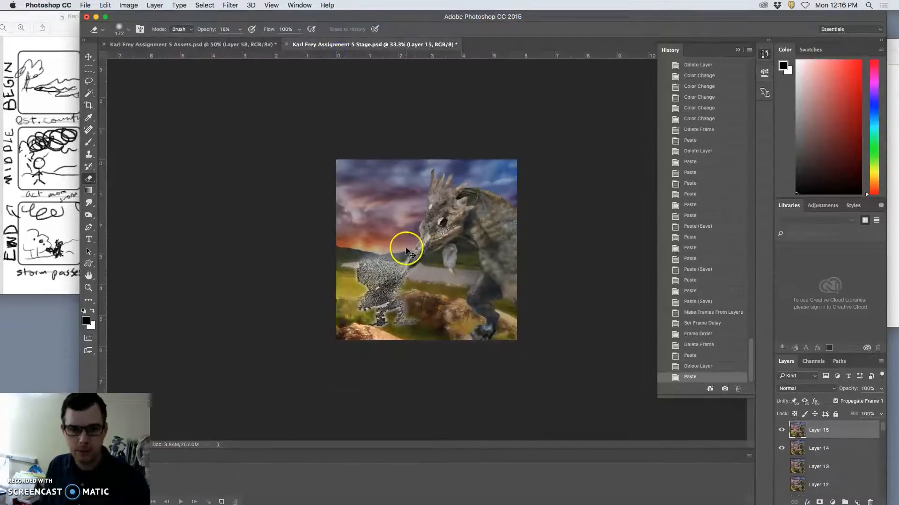
{"action": "key", "text": "super+v"}
{"action": "left_click", "coordinate": [781, 430]}
{"action": "left_click", "coordinate": [781, 433]}
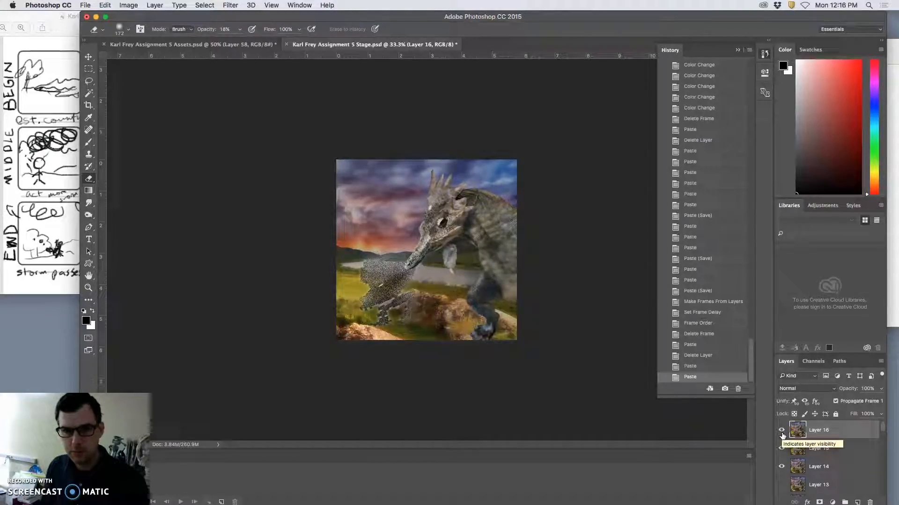
Step: Return to the Assets document, hide the stamped Layer 58 and select Layer 50
{"action": "left_click", "coordinate": [236, 44]}
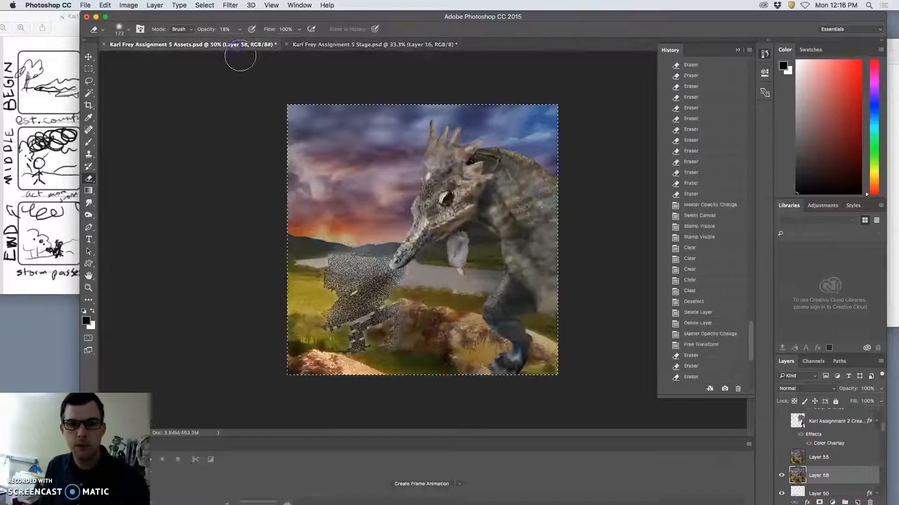
{"action": "left_click", "coordinate": [782, 477]}
{"action": "scroll", "coordinate": [806, 479], "scroll_direction": "down", "scroll_amount": 1}
{"action": "left_click", "coordinate": [815, 484]}
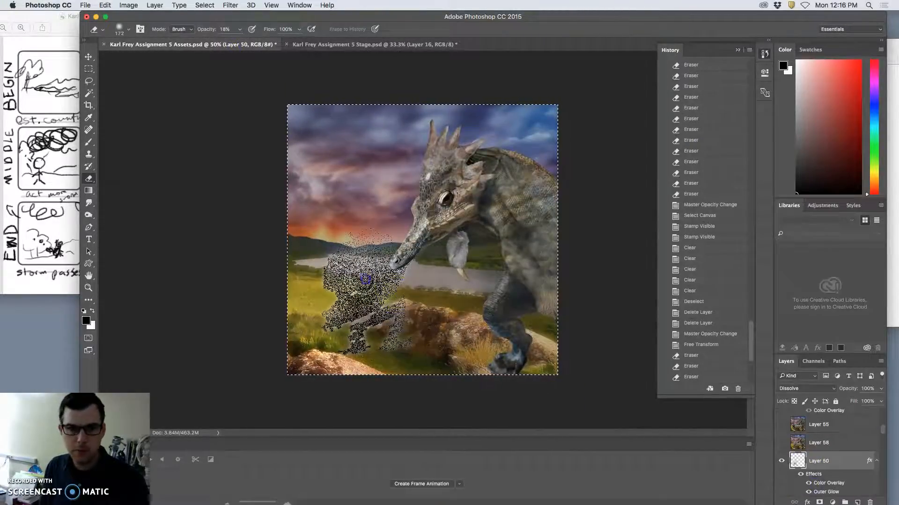
Step: Thin out the figure's top, body, edges and legs on Layer 50 with repeated 18% opacity Eraser strokes
{"action": "left_click_drag", "start_coordinate": [351, 277], "coordinate": [367, 294]}
{"action": "left_click_drag", "start_coordinate": [349, 246], "coordinate": [338, 263]}
{"action": "mouse_move", "coordinate": [360, 245]}
{"action": "left_mouse_down"}
{"action": "mouse_move", "coordinate": [354, 264]}
{"action": "mouse_move", "coordinate": [367, 264]}
{"action": "left_mouse_up"}
{"action": "left_click_drag", "start_coordinate": [380, 240], "coordinate": [393, 257]}
{"action": "left_click_drag", "start_coordinate": [384, 237], "coordinate": [394, 256]}
{"action": "mouse_move", "coordinate": [383, 235]}
{"action": "left_mouse_down"}
{"action": "mouse_move", "coordinate": [361, 238]}
{"action": "mouse_move", "coordinate": [346, 231]}
{"action": "mouse_move", "coordinate": [393, 229]}
{"action": "mouse_move", "coordinate": [369, 230]}
{"action": "mouse_move", "coordinate": [398, 282]}
{"action": "left_mouse_up"}
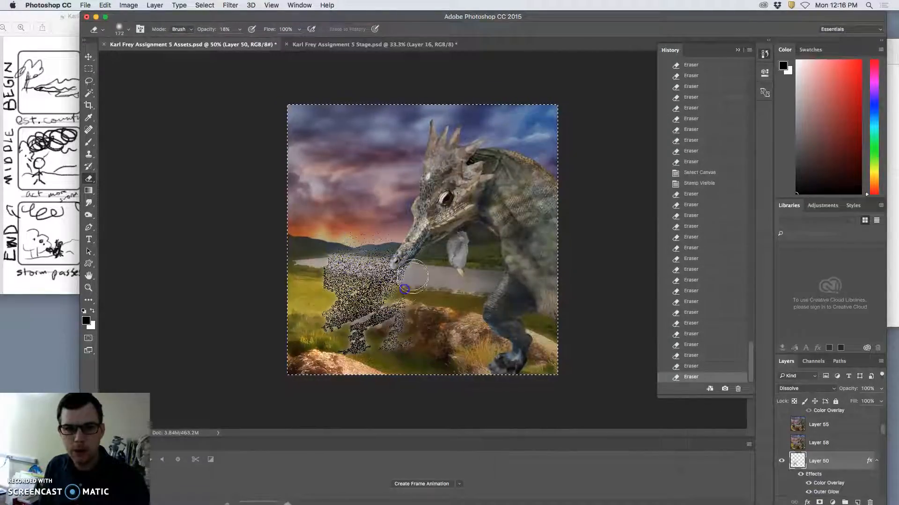
{"action": "left_click_drag", "start_coordinate": [411, 273], "coordinate": [398, 286]}
{"action": "left_click_drag", "start_coordinate": [410, 278], "coordinate": [386, 300]}
{"action": "mouse_move", "coordinate": [380, 297]}
{"action": "left_mouse_down"}
{"action": "mouse_move", "coordinate": [429, 314]}
{"action": "mouse_move", "coordinate": [478, 364]}
{"action": "mouse_move", "coordinate": [422, 329]}
{"action": "mouse_move", "coordinate": [388, 325]}
{"action": "left_mouse_up"}
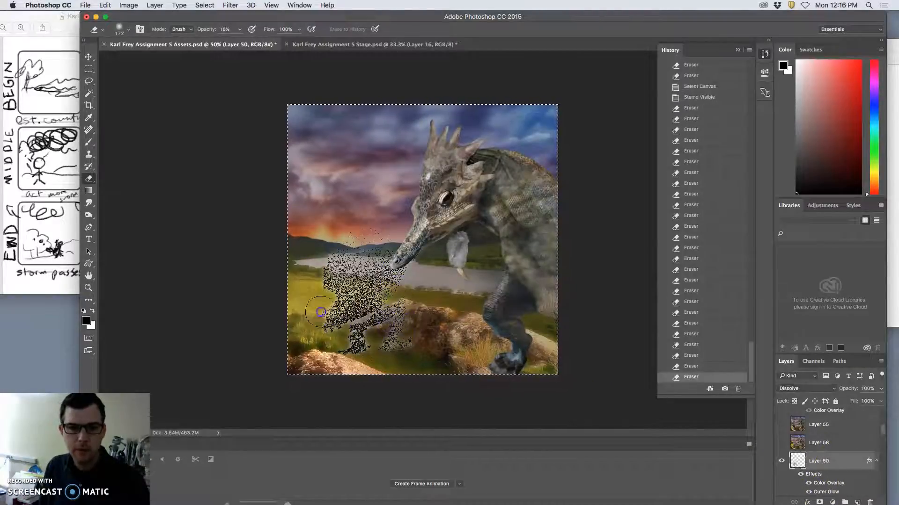
{"action": "mouse_move", "coordinate": [323, 320]}
{"action": "left_mouse_down"}
{"action": "mouse_move", "coordinate": [319, 284]}
{"action": "mouse_move", "coordinate": [311, 305]}
{"action": "mouse_move", "coordinate": [335, 338]}
{"action": "left_mouse_up"}
{"action": "left_click_drag", "start_coordinate": [344, 347], "coordinate": [370, 357]}
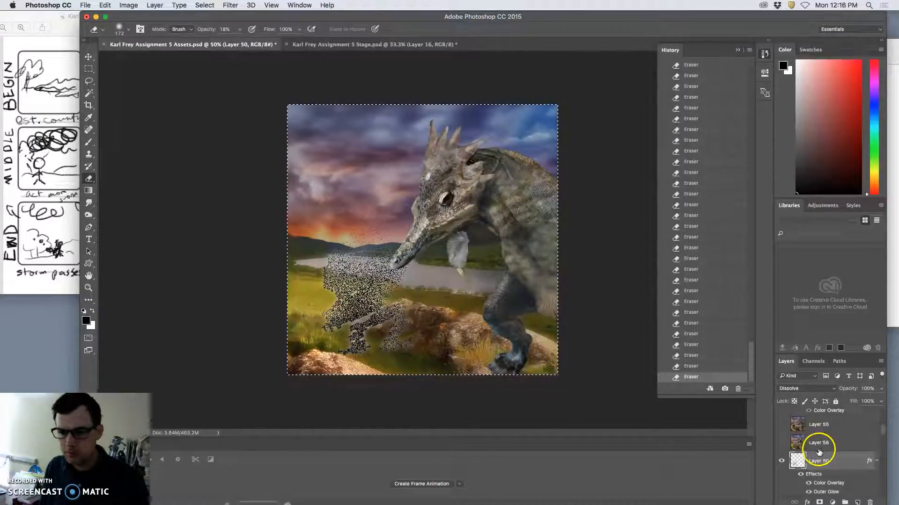
{"action": "key", "text": "super+t"}
{"action": "key", "text": "Escape"}
{"action": "key", "text": "e"}
Step: Deselect the canvas and warp the figure on Layer 50 again, distorting its body and legs further
{"action": "key", "text": "super+d"}
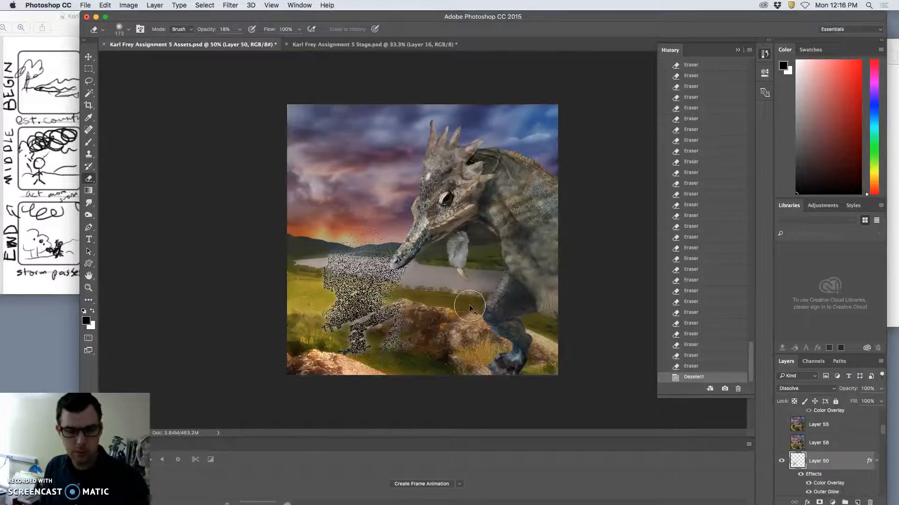
{"action": "key", "text": "super+t"}
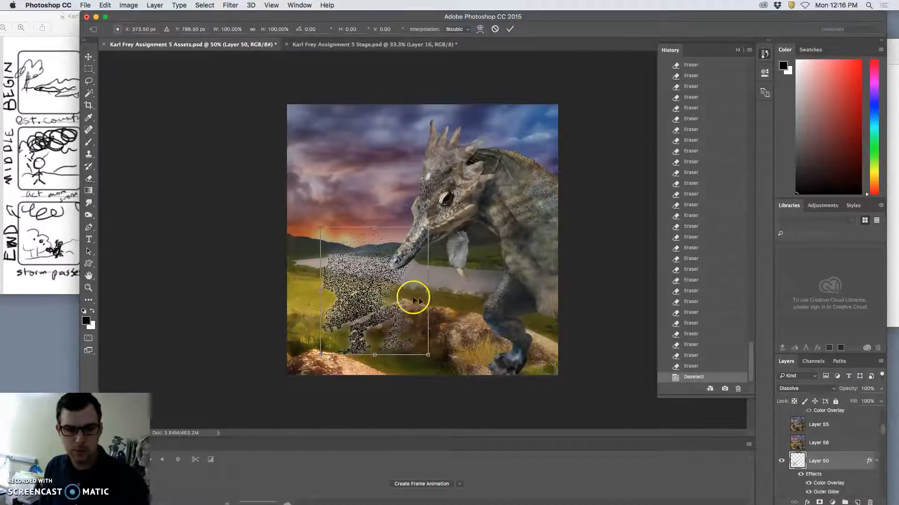
{"action": "right_click", "coordinate": [397, 293]}
{"action": "left_click", "coordinate": [448, 354]}
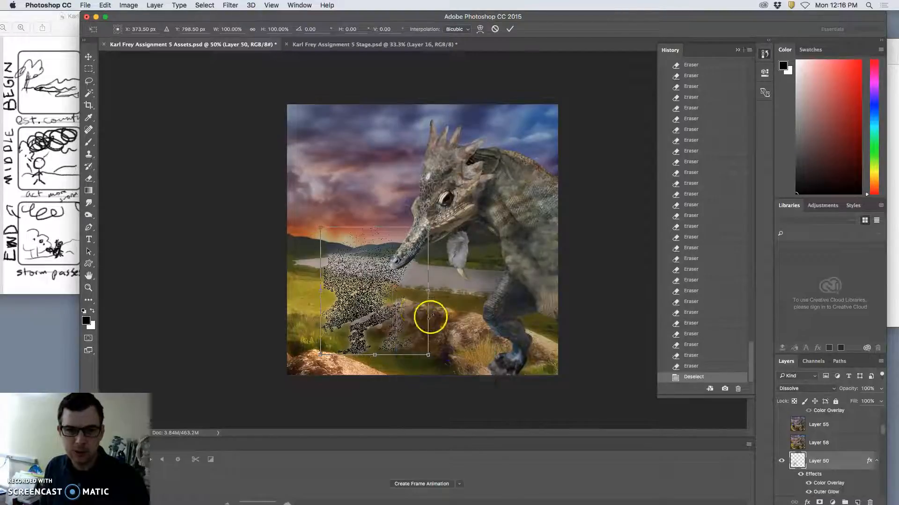
{"action": "left_click_drag", "start_coordinate": [414, 314], "coordinate": [416, 302]}
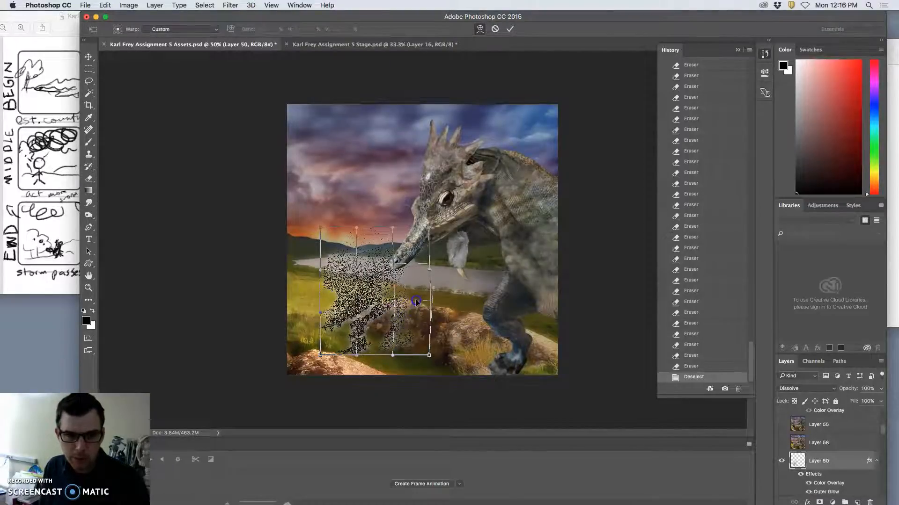
{"action": "left_click_drag", "start_coordinate": [351, 340], "coordinate": [364, 241]}
{"action": "left_click_drag", "start_coordinate": [347, 302], "coordinate": [342, 342]}
{"action": "left_click_drag", "start_coordinate": [401, 287], "coordinate": [407, 277]}
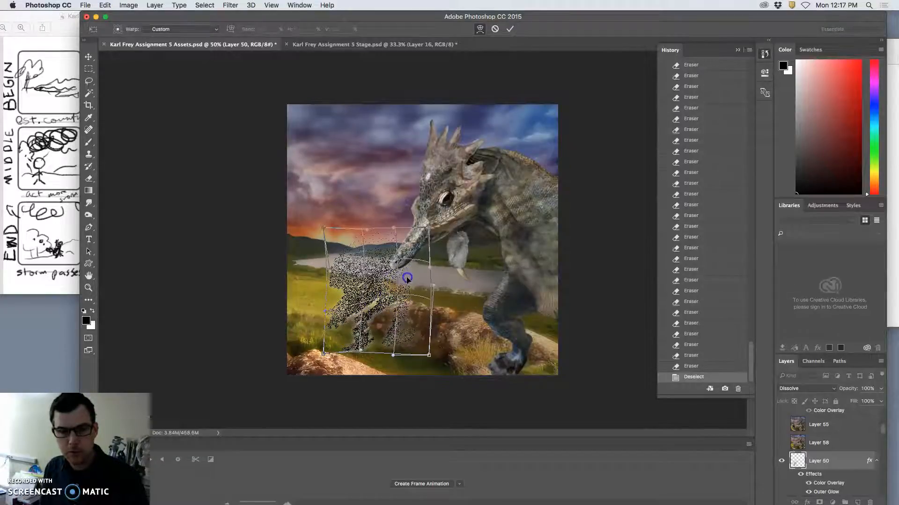
{"action": "key", "text": "Return"}
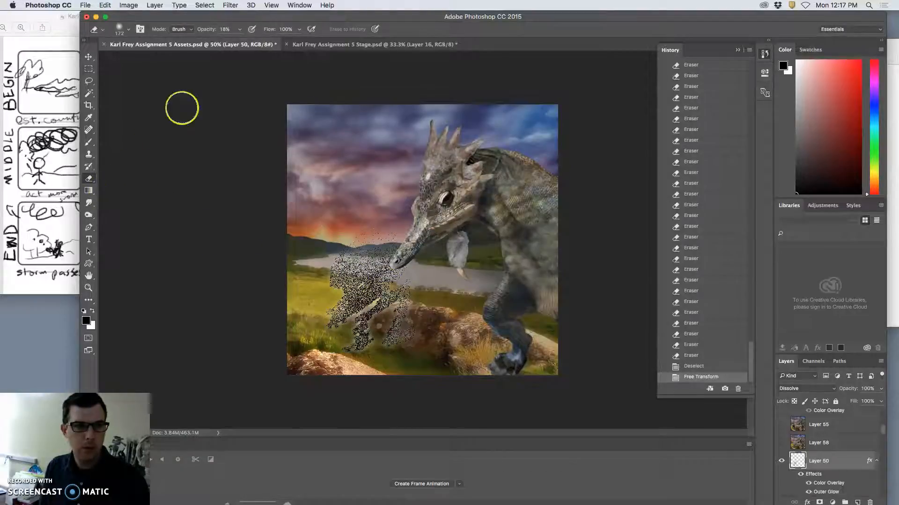
Step: Dab and stroke the Eraser over the middle and lower parts of the warped figure to dissolve it further
{"action": "left_click", "coordinate": [365, 308]}
{"action": "left_click", "coordinate": [367, 306]}
{"action": "left_click", "coordinate": [368, 305]}
{"action": "left_click", "coordinate": [366, 304]}
{"action": "left_click", "coordinate": [359, 308]}
{"action": "left_click", "coordinate": [393, 317]}
{"action": "left_click", "coordinate": [361, 321]}
{"action": "left_click", "coordinate": [365, 337]}
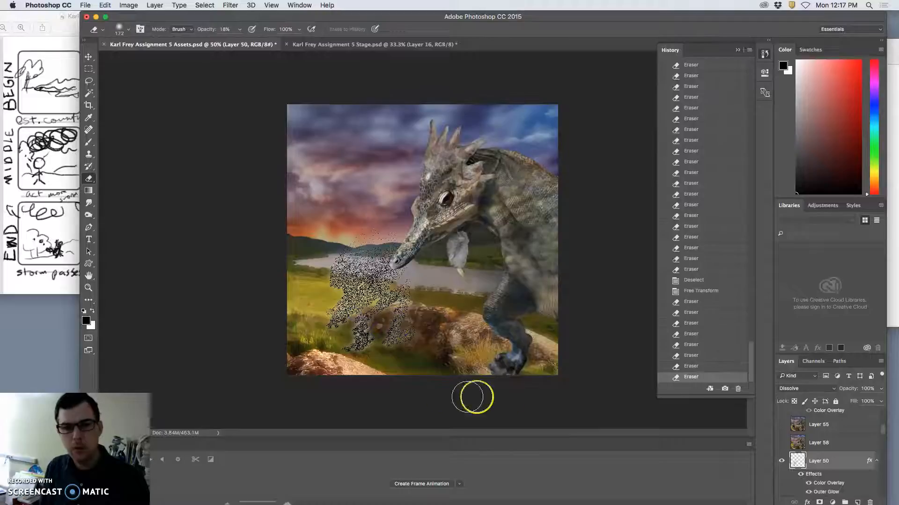
{"action": "left_click_drag", "start_coordinate": [361, 253], "coordinate": [388, 298]}
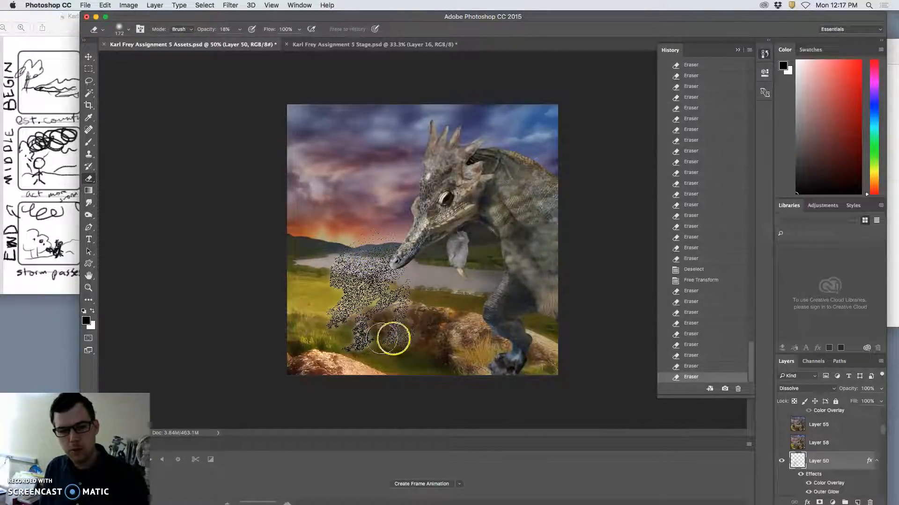
Step: Check the Stage document, return to Assets, hide the upper creature layer and show the one below it
{"action": "left_click", "coordinate": [820, 434]}
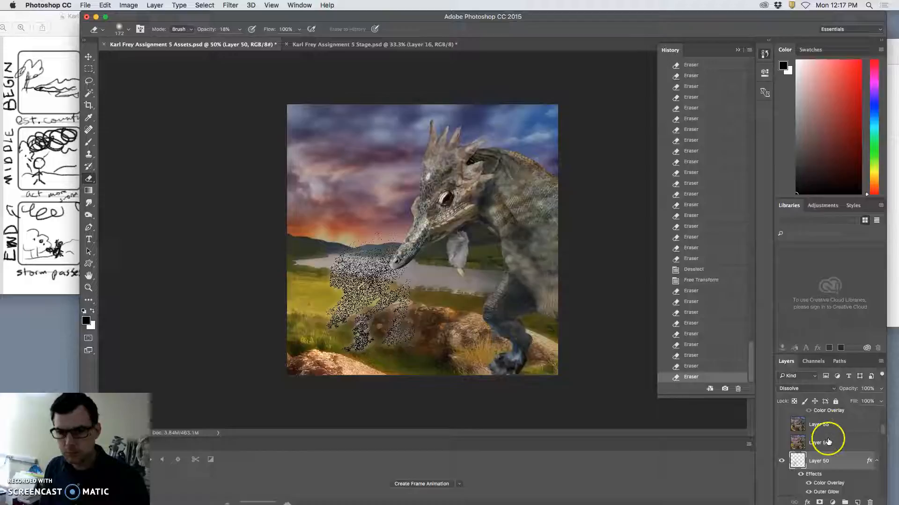
{"action": "scroll", "coordinate": [828, 440], "scroll_direction": "up", "scroll_amount": 5}
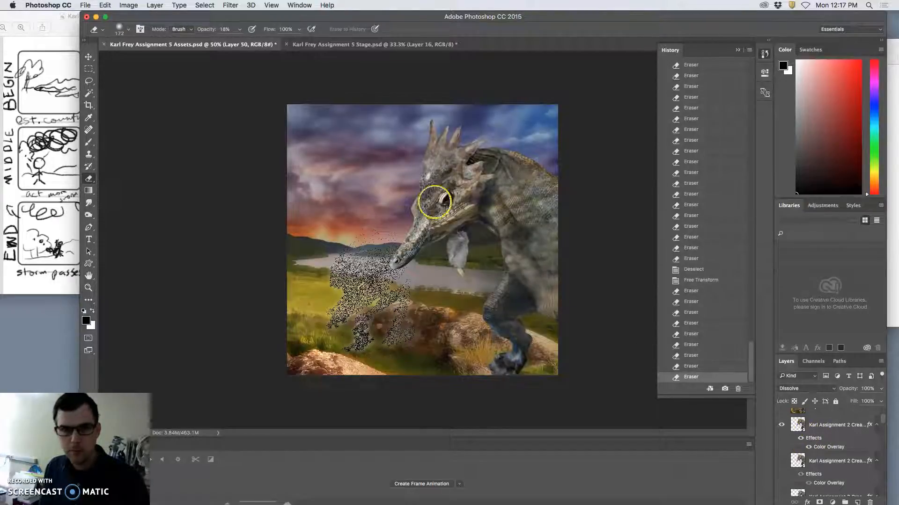
{"action": "left_click", "coordinate": [359, 48]}
{"action": "left_click", "coordinate": [249, 44]}
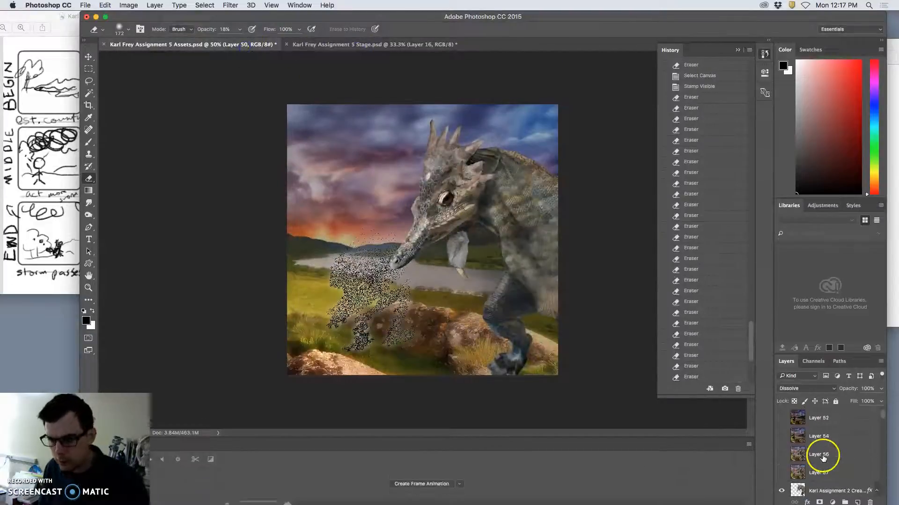
{"action": "left_click", "coordinate": [781, 459]}
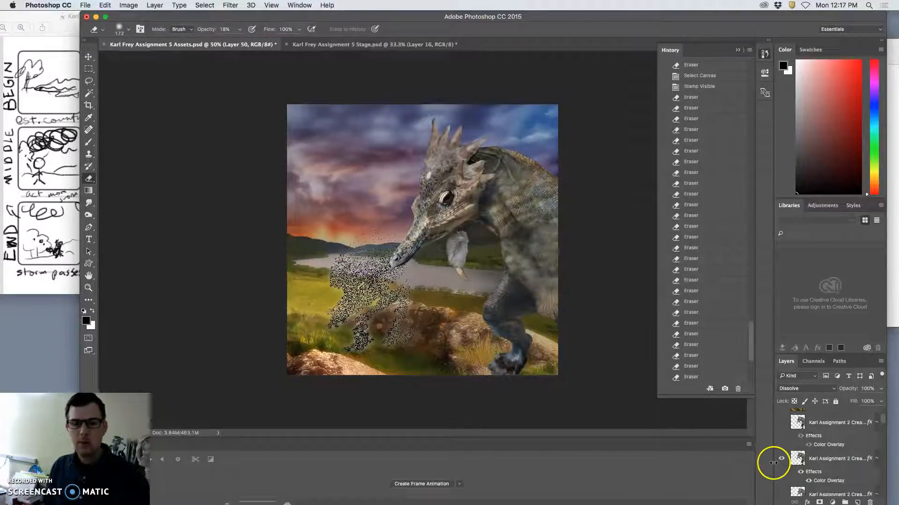
Step: Select the m2 layer in the Assets document and reduce its opacity to 0%
{"action": "scroll", "coordinate": [808, 496], "scroll_direction": "down", "scroll_amount": 5}
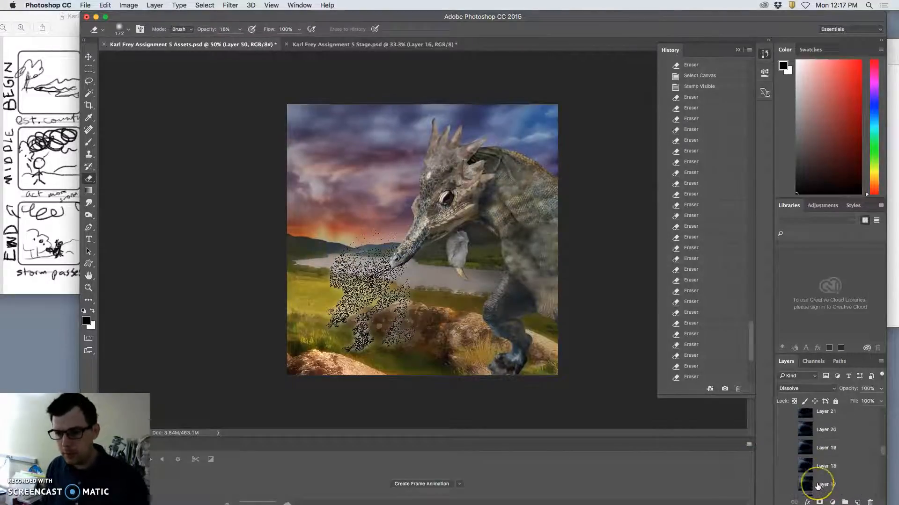
{"action": "scroll", "coordinate": [817, 487], "scroll_direction": "down", "scroll_amount": 1}
{"action": "left_click", "coordinate": [815, 487]}
{"action": "left_click_drag", "start_coordinate": [880, 388], "coordinate": [829, 403]}
{"action": "scroll", "coordinate": [841, 445], "scroll_direction": "up", "scroll_amount": 10}
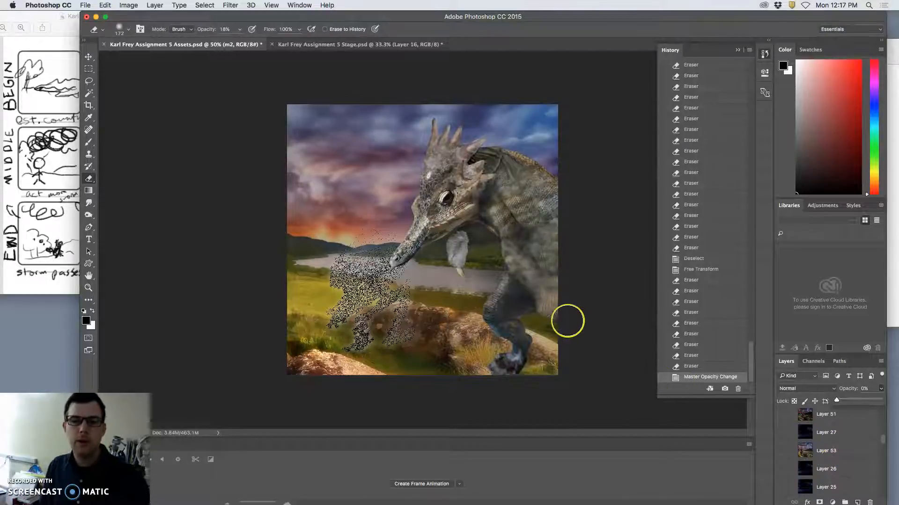
Step: Stamp the visible Assets layers over the full canvas, paste that frame into the Stage document and save Stage
{"action": "key", "text": "super+a"}
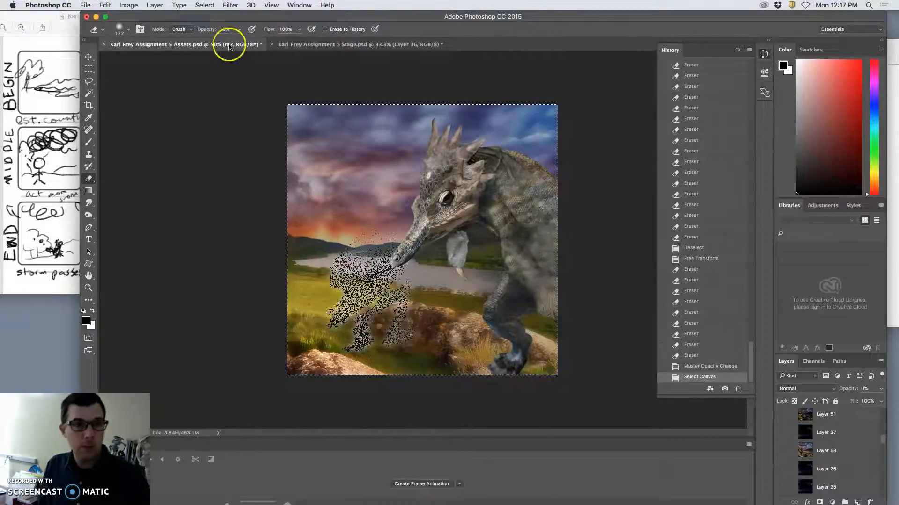
{"action": "left_click", "coordinate": [154, 5]}
{"action": "left_click", "coordinate": [213, 351], "text": "alt"}
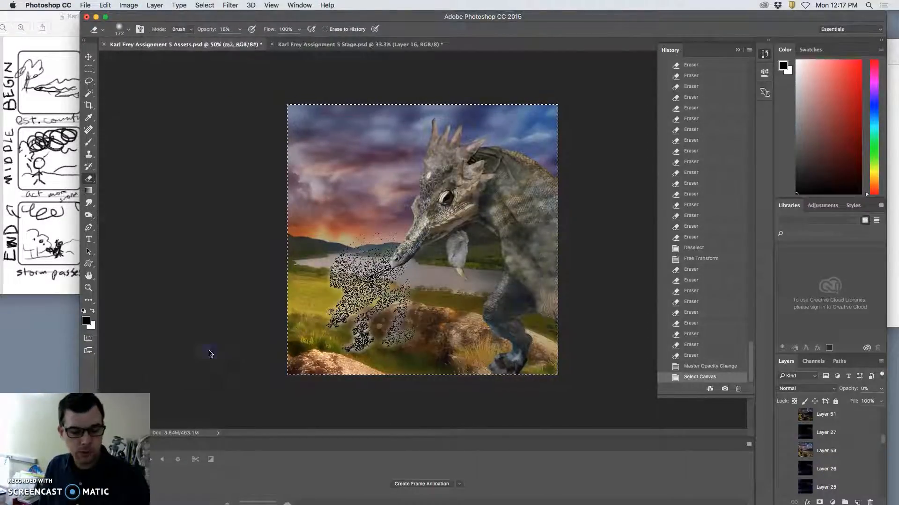
{"action": "left_click", "coordinate": [365, 45]}
{"action": "key", "text": "super+v"}
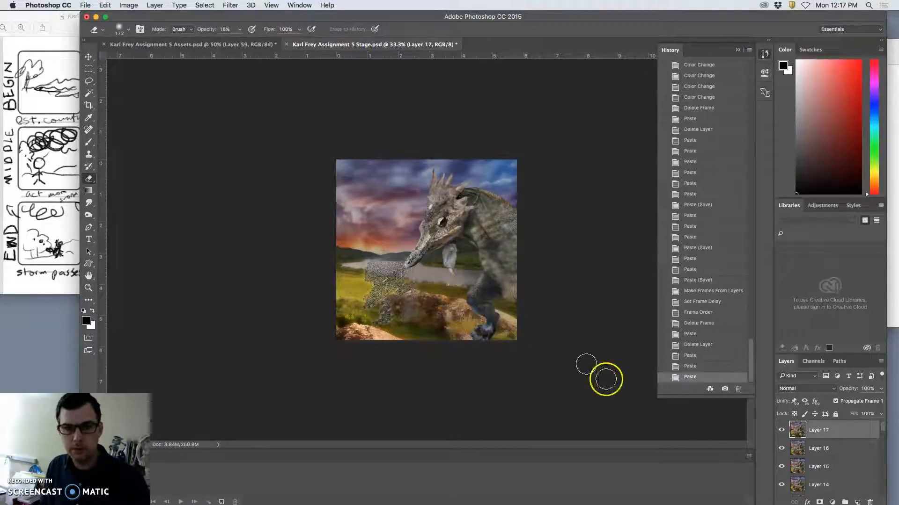
{"action": "left_click", "coordinate": [708, 435]}
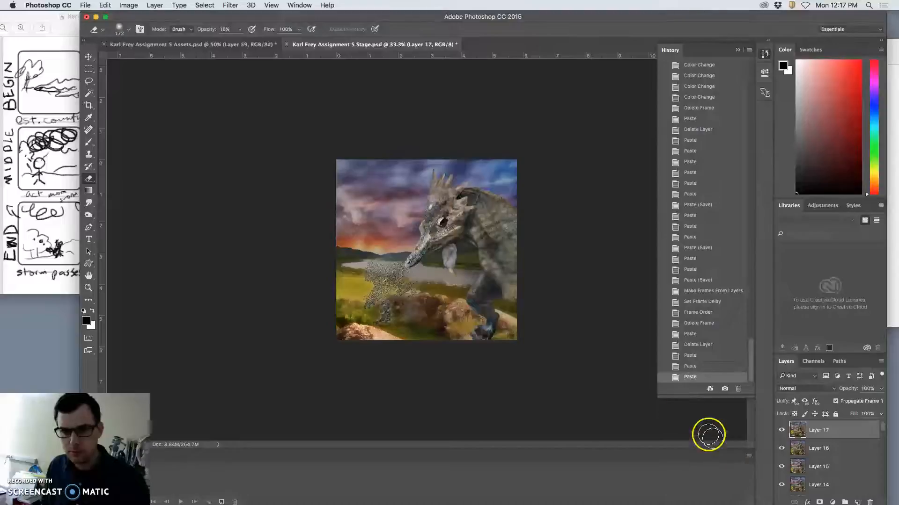
{"action": "left_click", "coordinate": [226, 45]}
{"action": "key", "text": "super+s"}
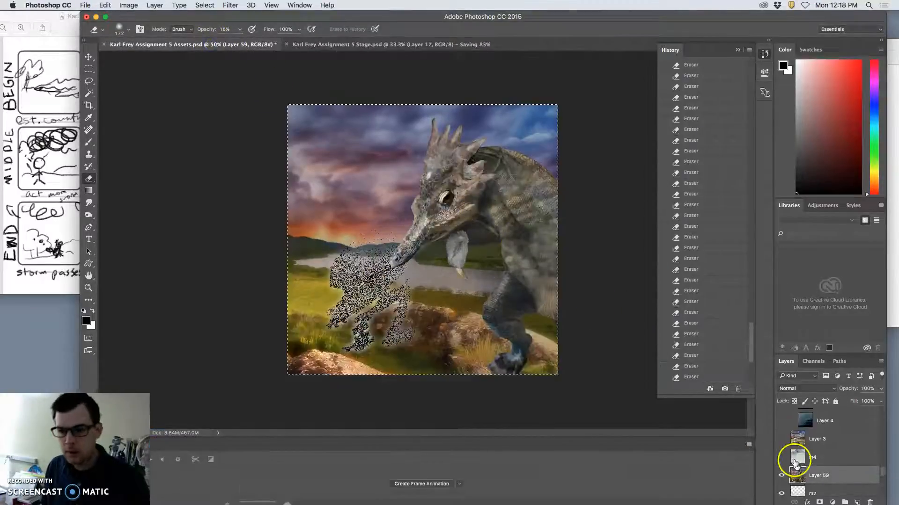
Step: Clear the contents of the stamped Layer 59 in Assets, hide it and deselect the canvas
{"action": "left_click", "coordinate": [782, 477]}
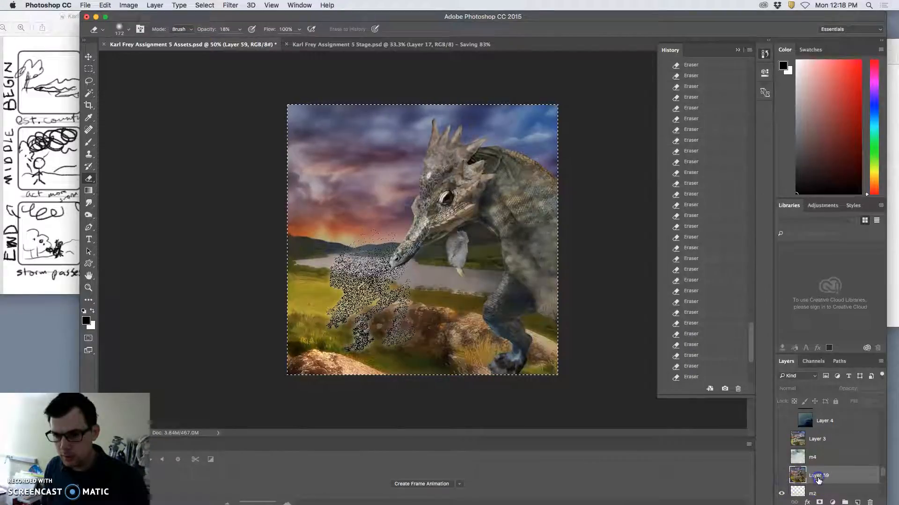
{"action": "left_click", "coordinate": [780, 477]}
{"action": "key", "text": "Delete"}
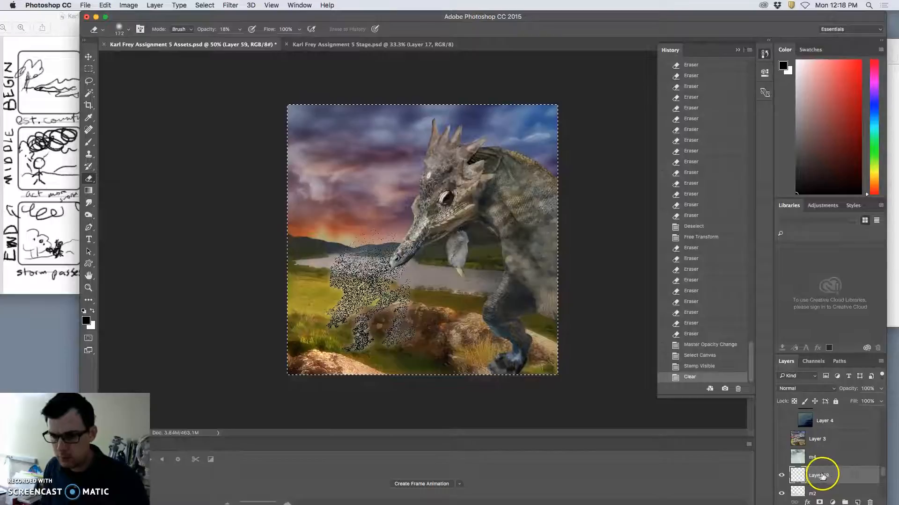
{"action": "left_click", "coordinate": [782, 476]}
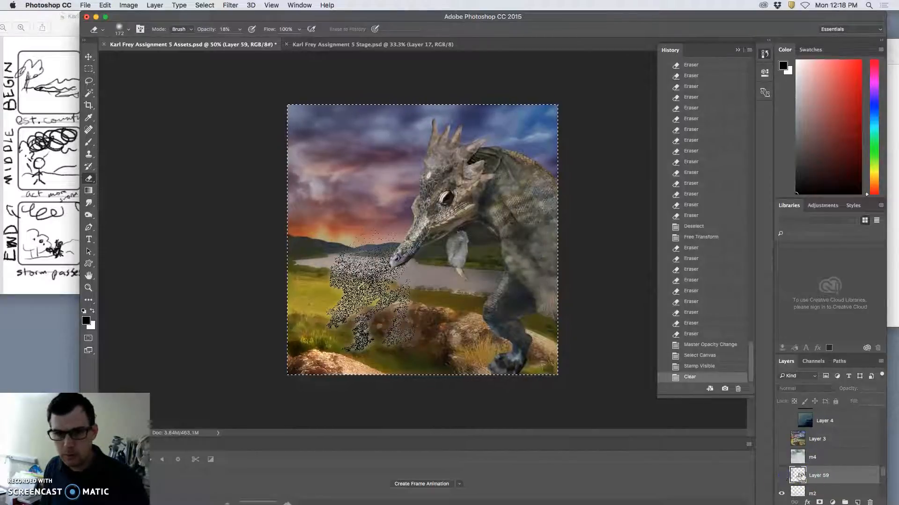
{"action": "key", "text": "super+d"}
Step: Select the m2 layer below Layer 59 and hide it
{"action": "scroll", "coordinate": [825, 476], "scroll_direction": "down", "scroll_amount": 2}
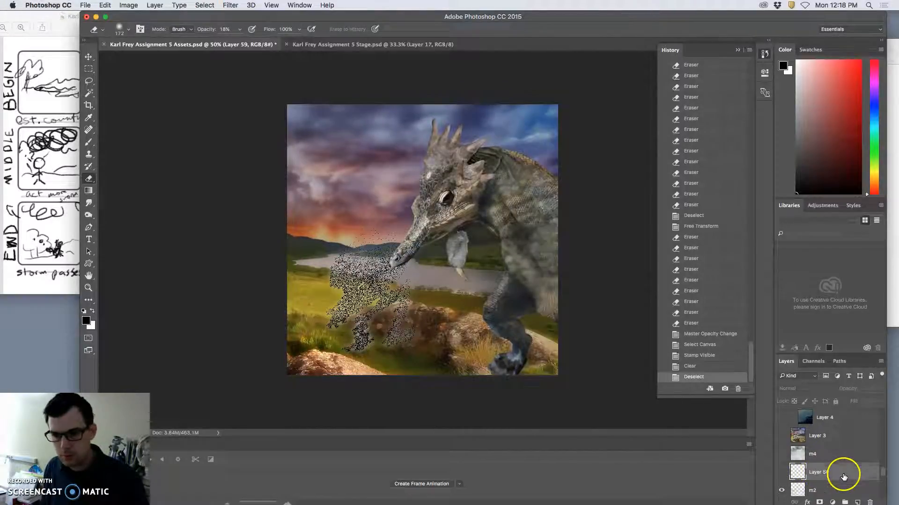
{"action": "left_click", "coordinate": [796, 481]}
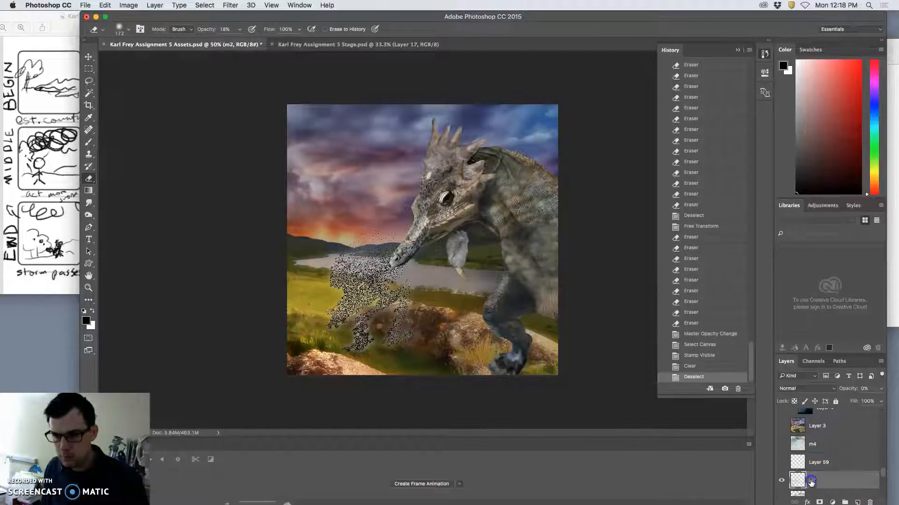
{"action": "left_click", "coordinate": [782, 481]}
Step: Warp the dissolving figure on Layer 50, pulling its body, legs and lower corner inward, and apply the transformation
{"action": "scroll", "coordinate": [810, 473], "scroll_direction": "up", "scroll_amount": 10}
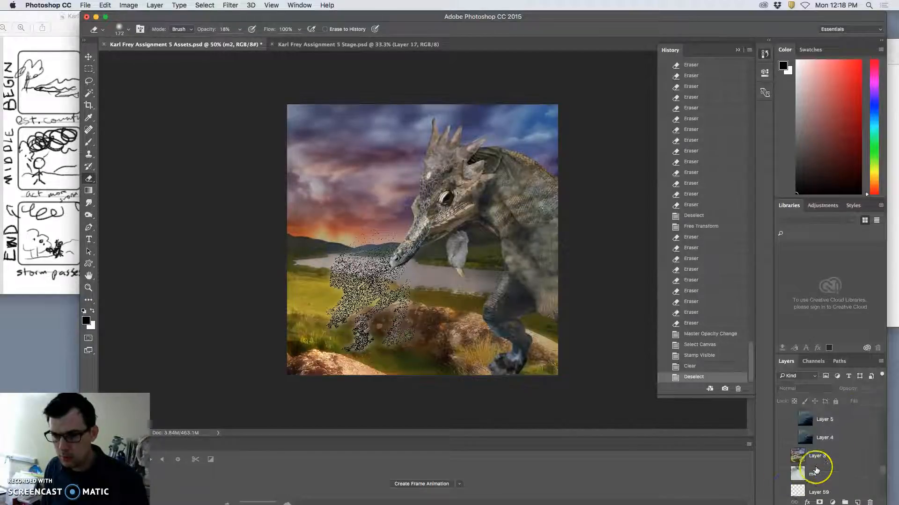
{"action": "scroll", "coordinate": [815, 470], "scroll_direction": "up", "scroll_amount": 5}
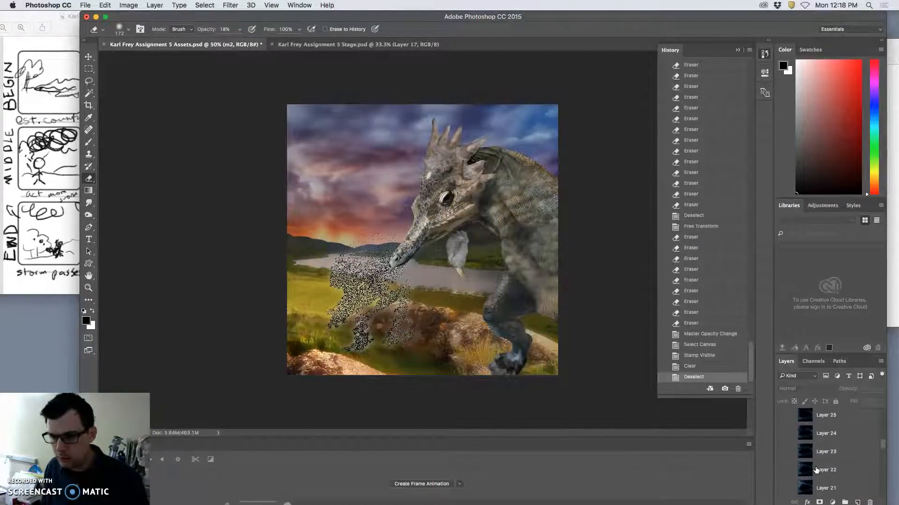
{"action": "scroll", "coordinate": [816, 469], "scroll_direction": "up", "scroll_amount": 1}
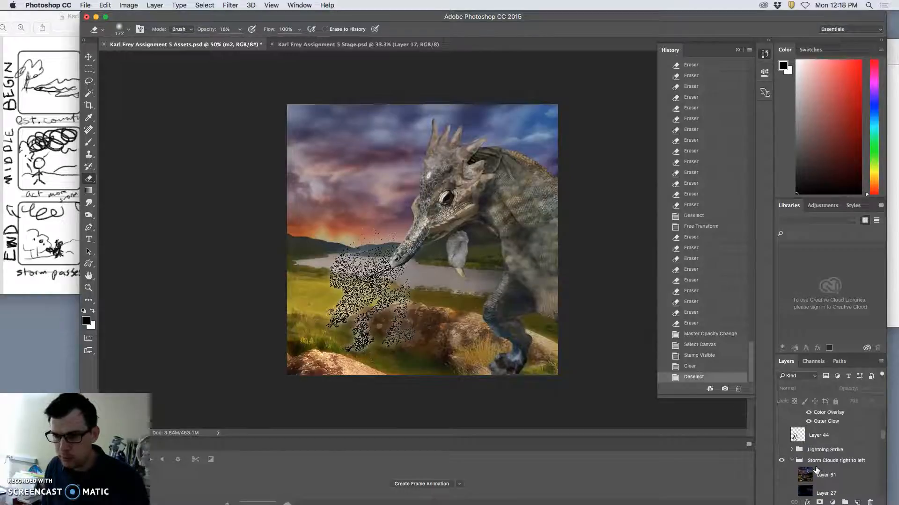
{"action": "scroll", "coordinate": [816, 470], "scroll_direction": "up", "scroll_amount": 5}
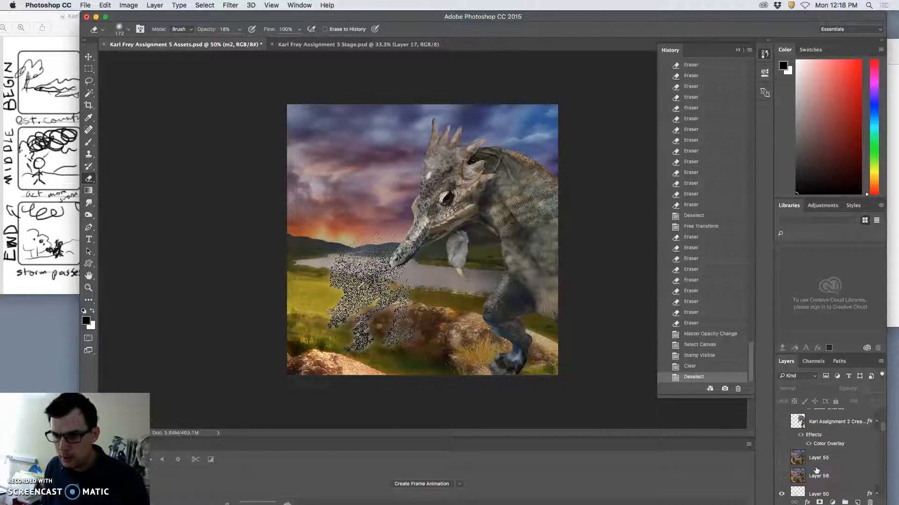
{"action": "scroll", "coordinate": [816, 469], "scroll_direction": "down", "scroll_amount": 5}
{"action": "left_click", "coordinate": [807, 449]}
{"action": "left_click", "coordinate": [827, 443]}
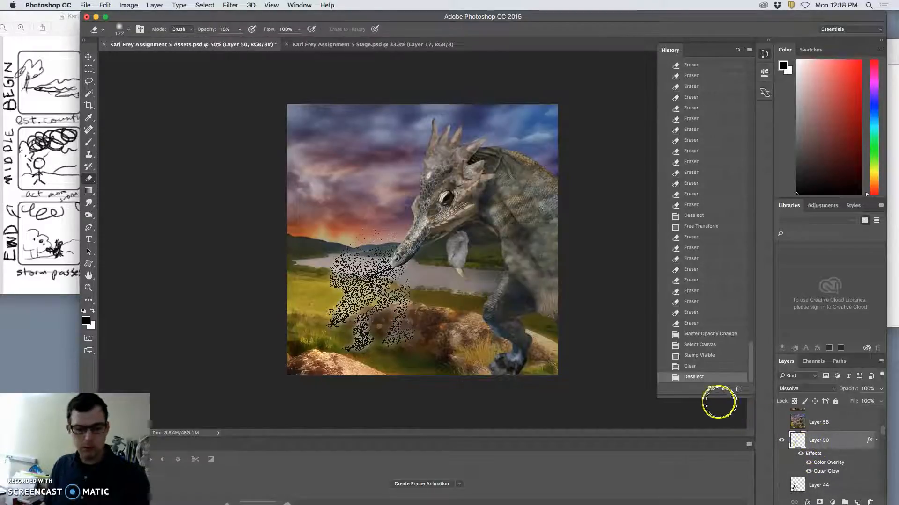
{"action": "key", "text": "super+t"}
{"action": "right_click", "coordinate": [401, 281]}
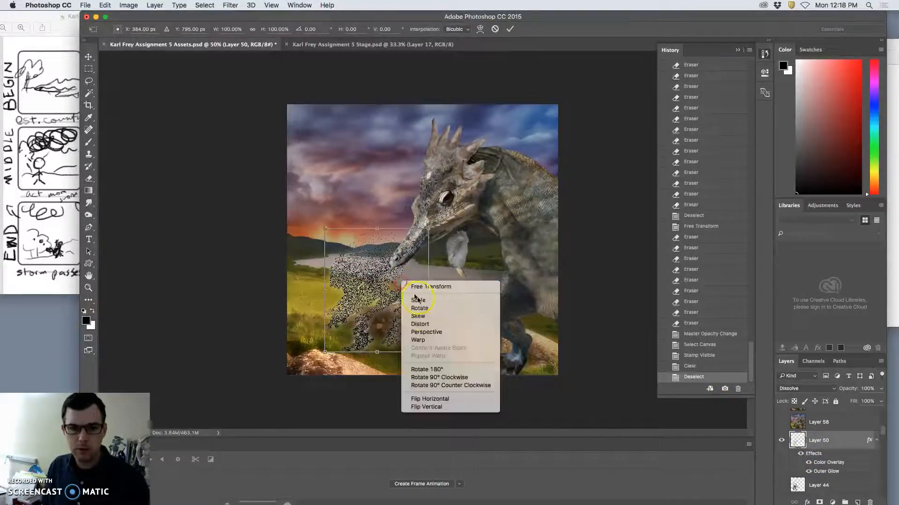
{"action": "left_click", "coordinate": [421, 340]}
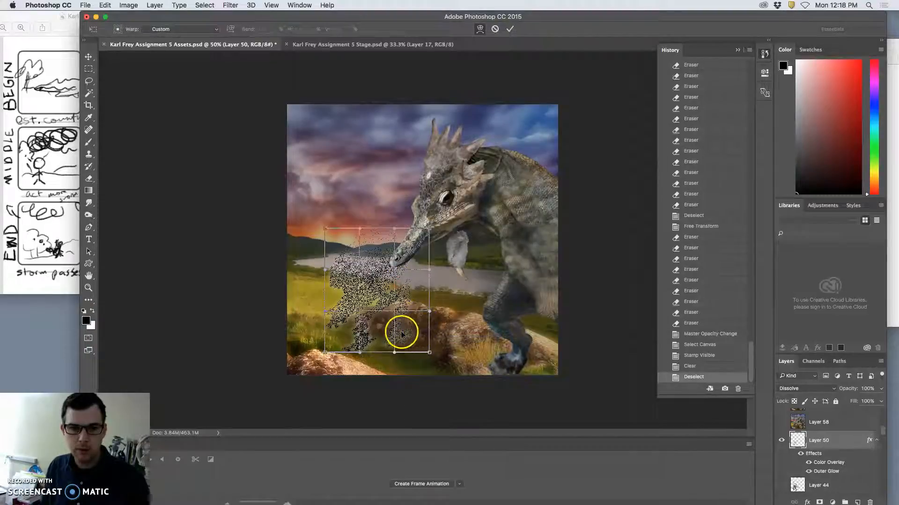
{"action": "left_click_drag", "start_coordinate": [413, 331], "coordinate": [413, 325]}
{"action": "left_click_drag", "start_coordinate": [425, 280], "coordinate": [371, 249]}
{"action": "left_click_drag", "start_coordinate": [326, 345], "coordinate": [337, 335]}
{"action": "left_click_drag", "start_coordinate": [339, 247], "coordinate": [345, 244]}
{"action": "left_click_drag", "start_coordinate": [388, 338], "coordinate": [392, 333]}
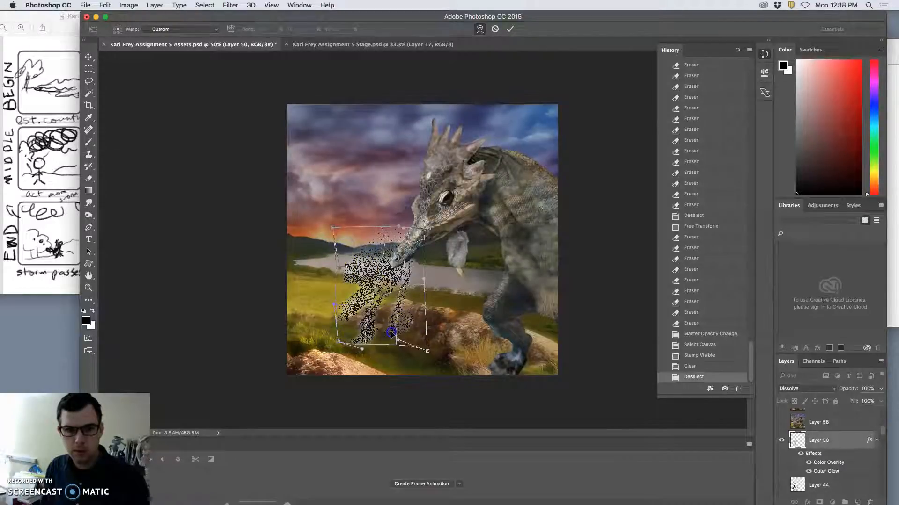
{"action": "key", "text": "Return"}
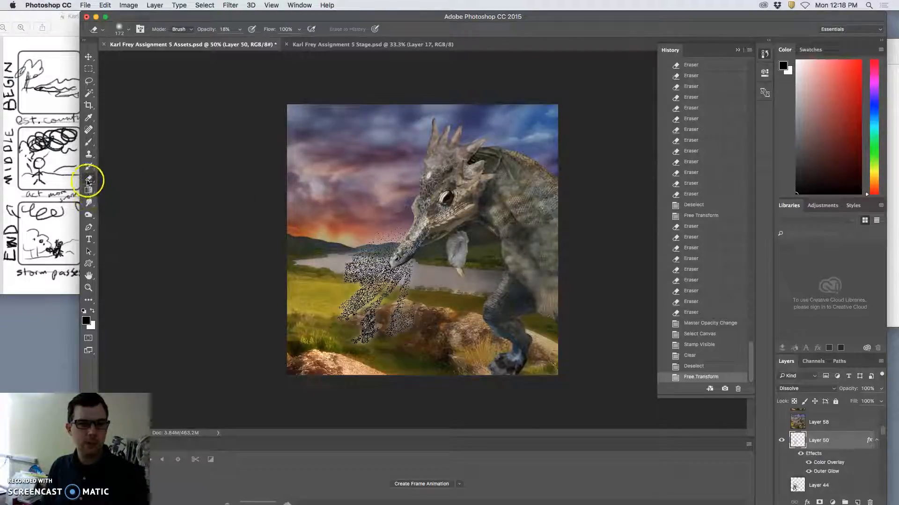
Step: Stroke the Eraser over the warped figure's body and legs to thin out its particles
{"action": "mouse_move", "coordinate": [411, 267]}
{"action": "left_mouse_down"}
{"action": "mouse_move", "coordinate": [429, 296]}
{"action": "mouse_move", "coordinate": [397, 300]}
{"action": "mouse_move", "coordinate": [347, 326]}
{"action": "left_mouse_up"}
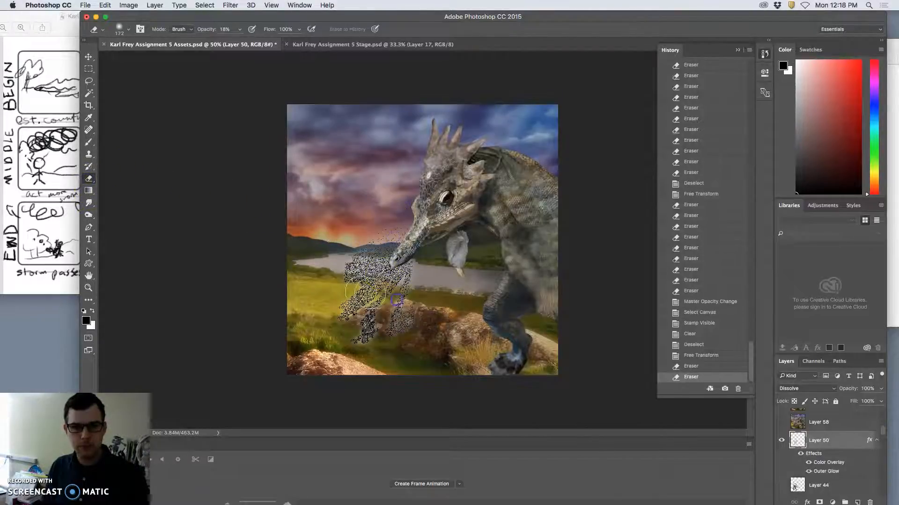
{"action": "mouse_move", "coordinate": [373, 356]}
{"action": "left_mouse_down"}
{"action": "mouse_move", "coordinate": [422, 348]}
{"action": "mouse_move", "coordinate": [341, 341]}
{"action": "left_mouse_up"}
Step: Show the uppermost creature layer and hide the creature layer directly below it
{"action": "scroll", "coordinate": [821, 429], "scroll_direction": "up", "scroll_amount": 2}
{"action": "scroll", "coordinate": [820, 429], "scroll_direction": "up", "scroll_amount": 5}
{"action": "scroll", "coordinate": [821, 429], "scroll_direction": "down", "scroll_amount": 2}
{"action": "left_click", "coordinate": [782, 454]}
{"action": "left_click", "coordinate": [781, 490]}
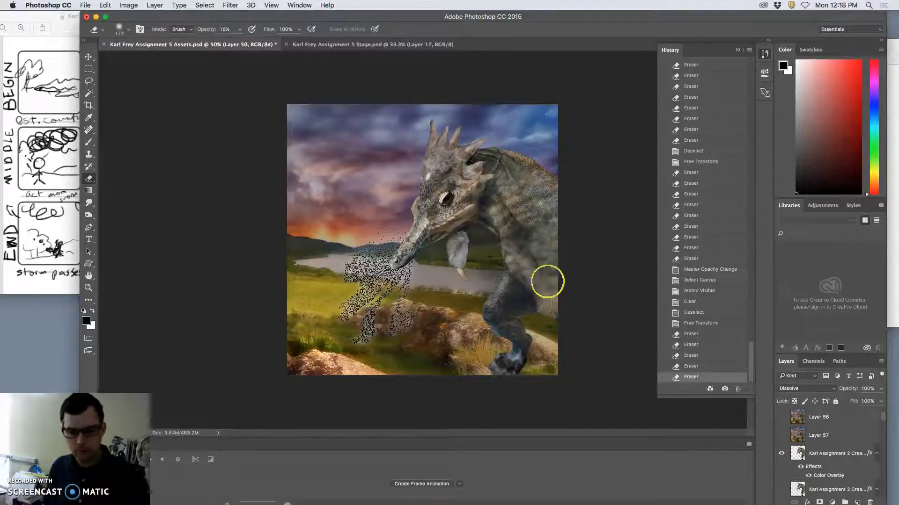
Step: Try the third creature layer in place of the uppermost one and switch back to the uppermost creature
{"action": "left_click", "coordinate": [782, 454]}
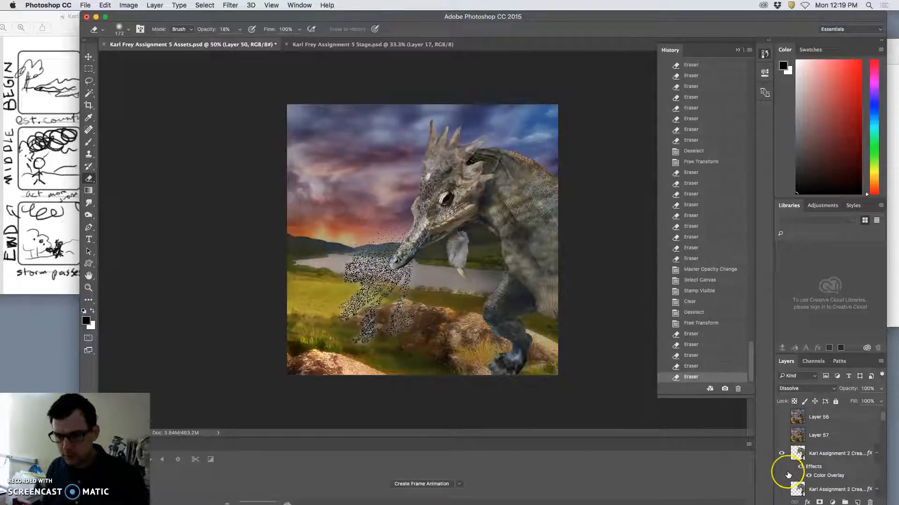
{"action": "scroll", "coordinate": [788, 475], "scroll_direction": "down", "scroll_amount": 2}
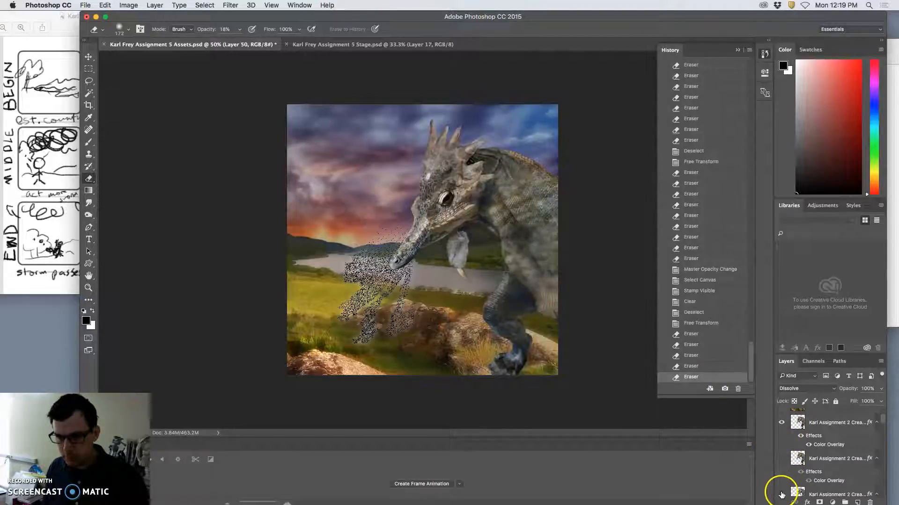
{"action": "left_click", "coordinate": [782, 495]}
{"action": "left_click", "coordinate": [782, 460]}
{"action": "left_click", "coordinate": [780, 425]}
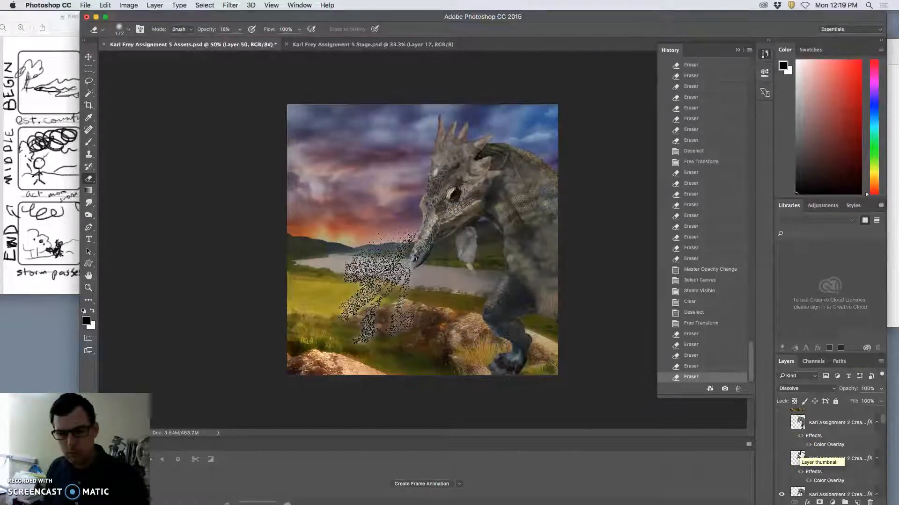
{"action": "left_click", "coordinate": [781, 422]}
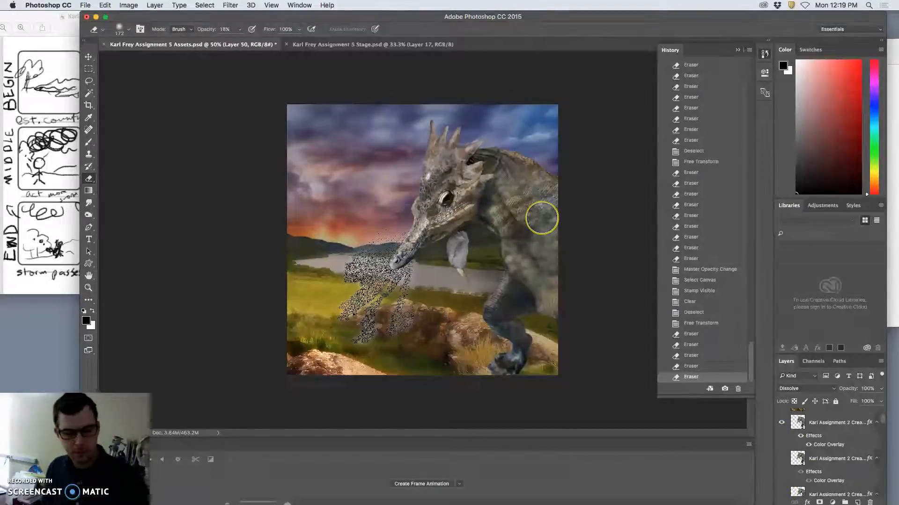
Step: Select the whole canvas, stamp the visible layers and paste the new creature frame into Stage, saving the document
{"action": "key", "text": "super+a"}
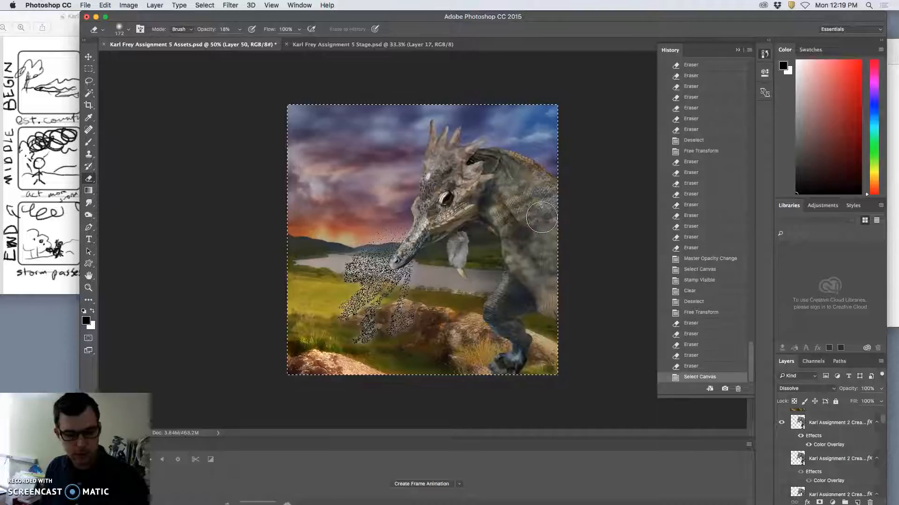
{"action": "left_click", "coordinate": [154, 5]}
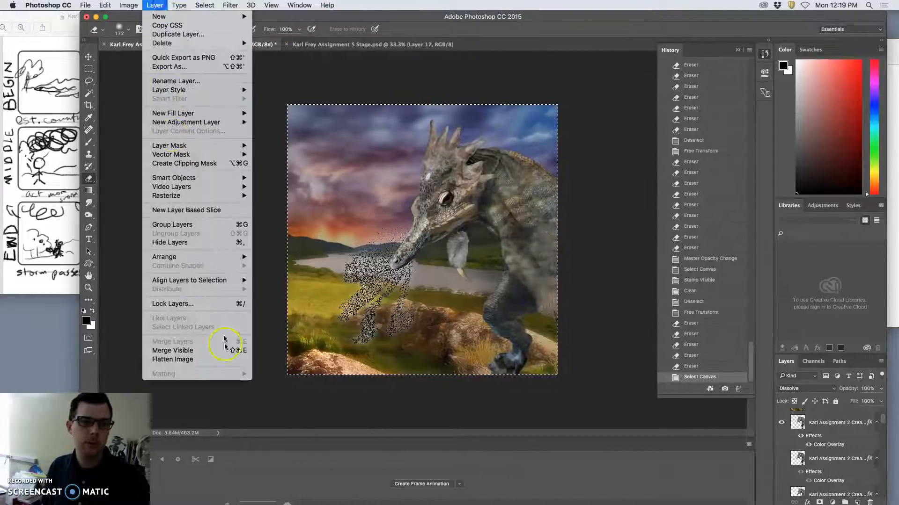
{"action": "left_click", "coordinate": [216, 351]}
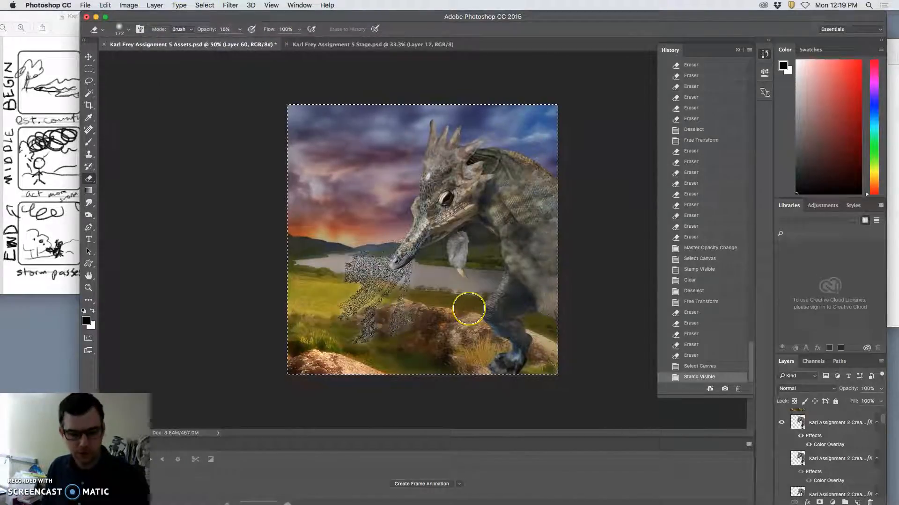
{"action": "left_click", "coordinate": [344, 44]}
{"action": "key", "text": "super+v"}
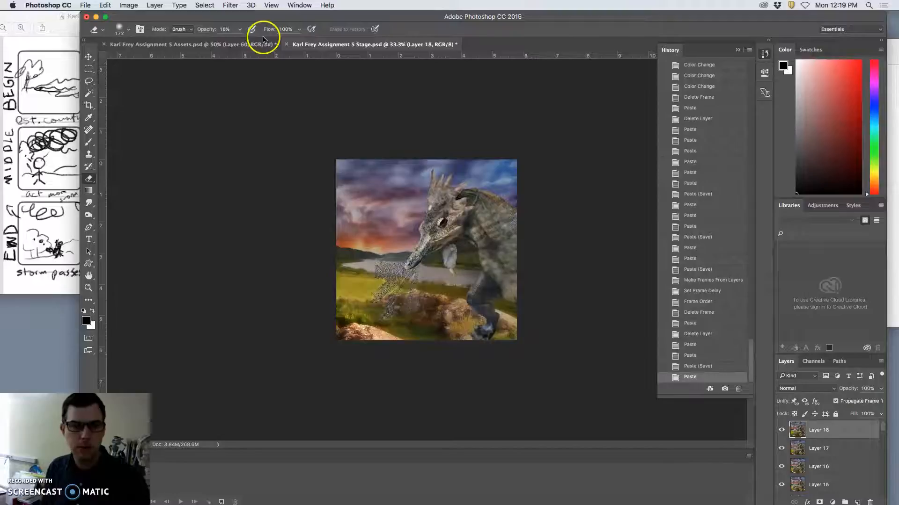
{"action": "key", "text": "super+s"}
Step: Check the pasted frame in Stage and delete the stamped Layer 60 from the Assets document
{"action": "left_click", "coordinate": [212, 45]}
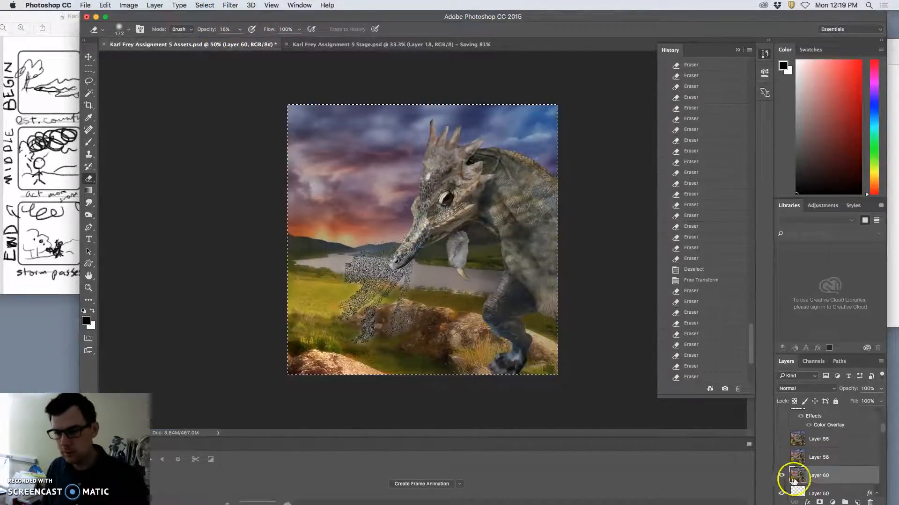
{"action": "left_click", "coordinate": [380, 43]}
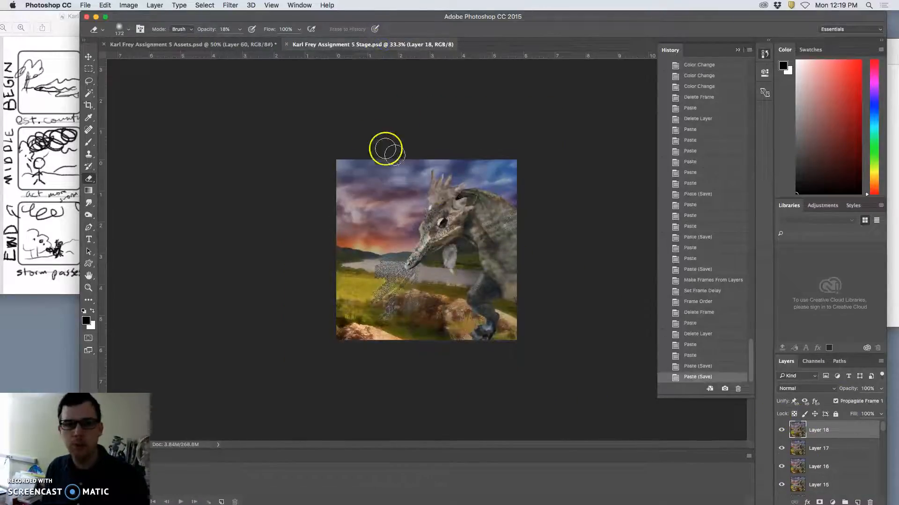
{"action": "left_click", "coordinate": [207, 43]}
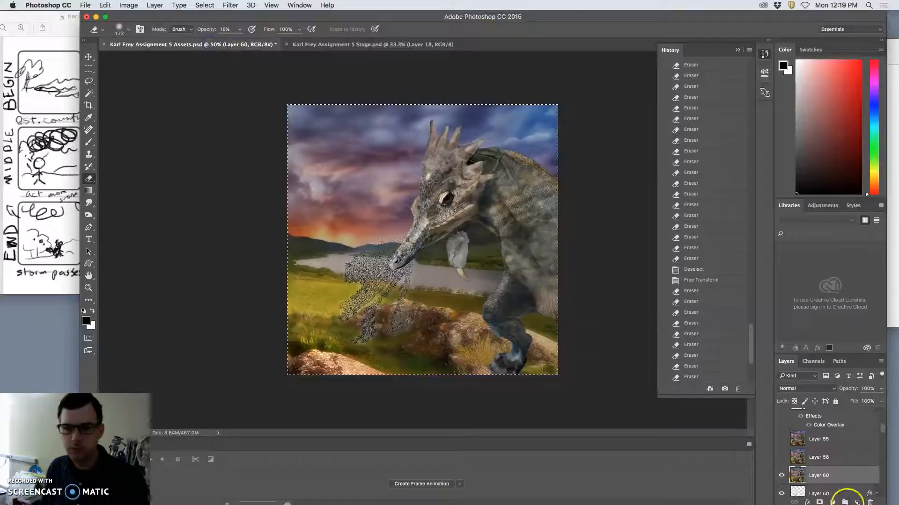
{"action": "scroll", "coordinate": [795, 464], "scroll_direction": "down", "scroll_amount": 2}
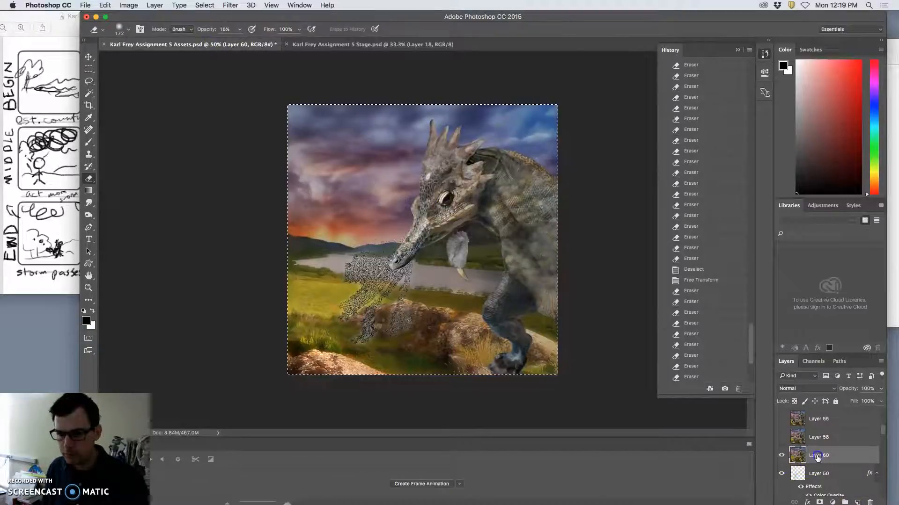
{"action": "left_click_drag", "start_coordinate": [832, 461], "coordinate": [869, 502]}
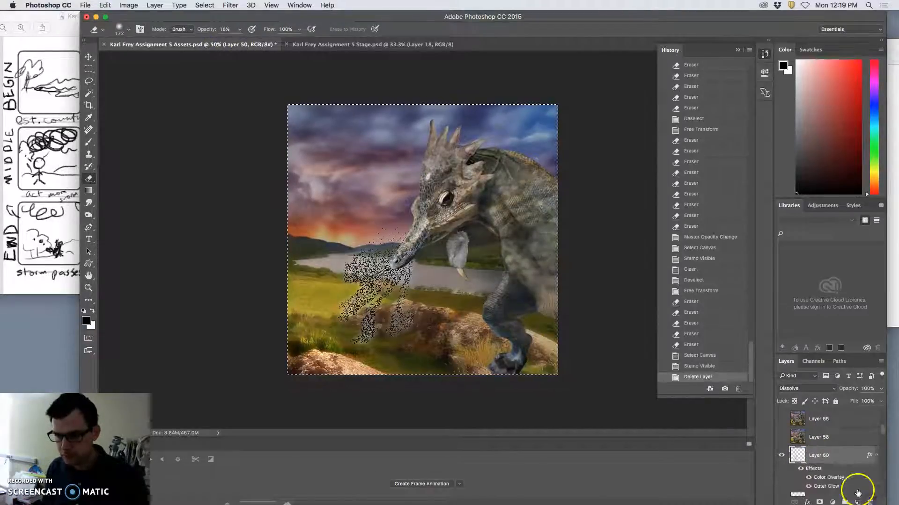
{"action": "scroll", "coordinate": [828, 459], "scroll_direction": "up", "scroll_amount": 5}
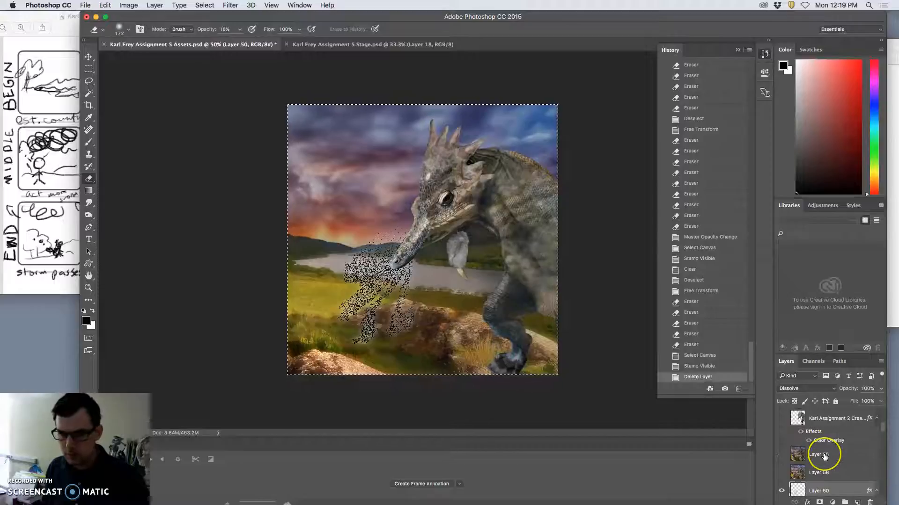
Step: Clear the selection around the whole canvas in the Assets document
{"action": "scroll", "coordinate": [825, 457], "scroll_direction": "down", "scroll_amount": 5}
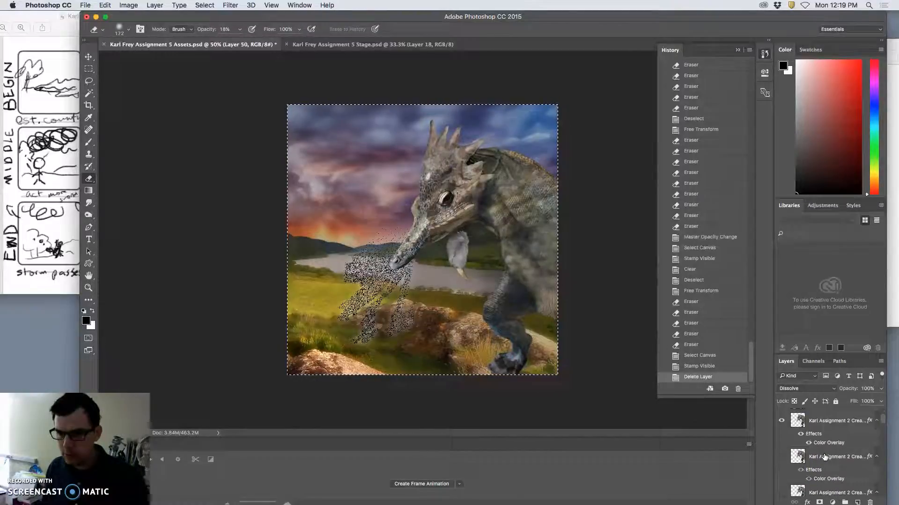
{"action": "left_click", "coordinate": [781, 427]}
{"action": "scroll", "coordinate": [826, 485], "scroll_direction": "down", "scroll_amount": 4}
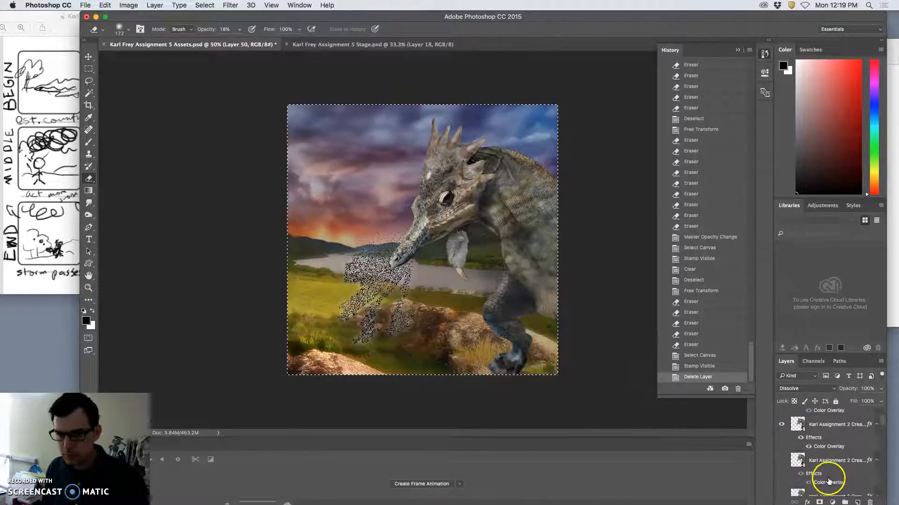
{"action": "scroll", "coordinate": [828, 480], "scroll_direction": "down", "scroll_amount": 1}
{"action": "key", "text": "super+t"}
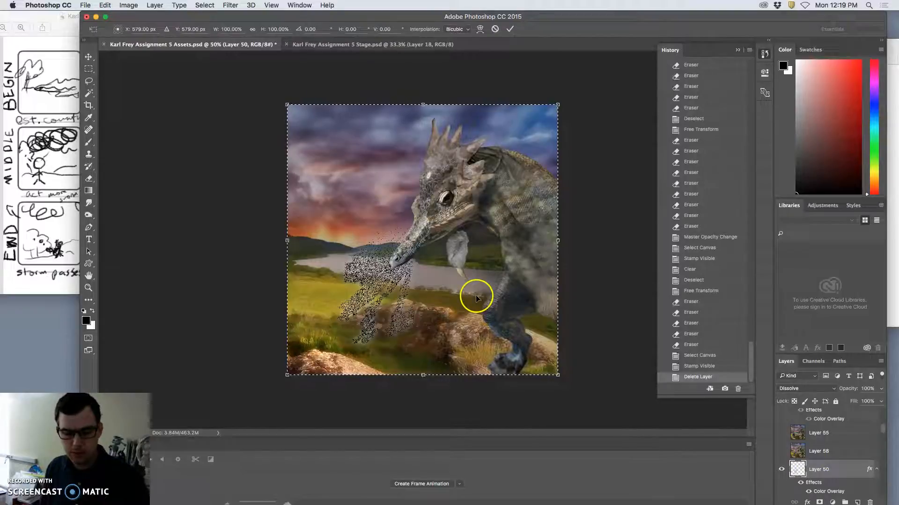
{"action": "key", "text": "Return"}
{"action": "key", "text": "ctrl+d"}
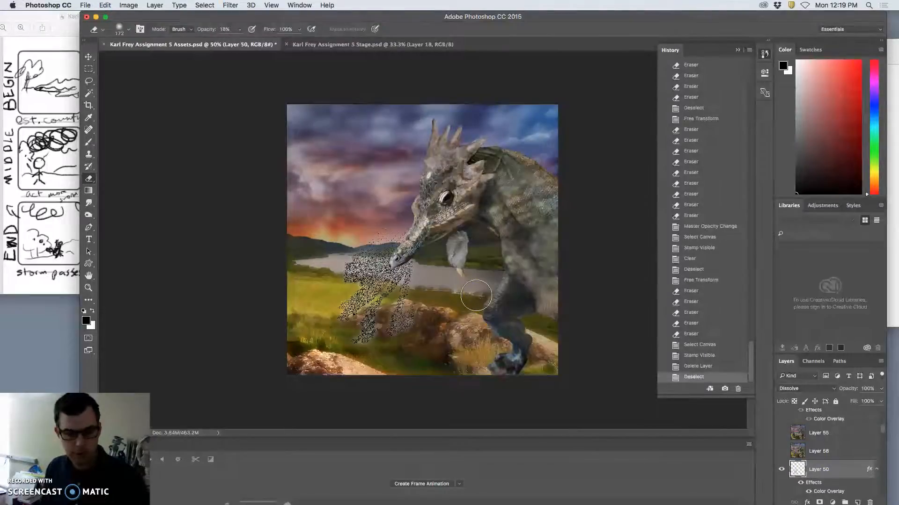
Step: Warp the dissolving charred figure on Layer 50 so its particles pull inward and stretch apart into strands
{"action": "key", "text": "super+t"}
{"action": "right_click", "coordinate": [412, 286]}
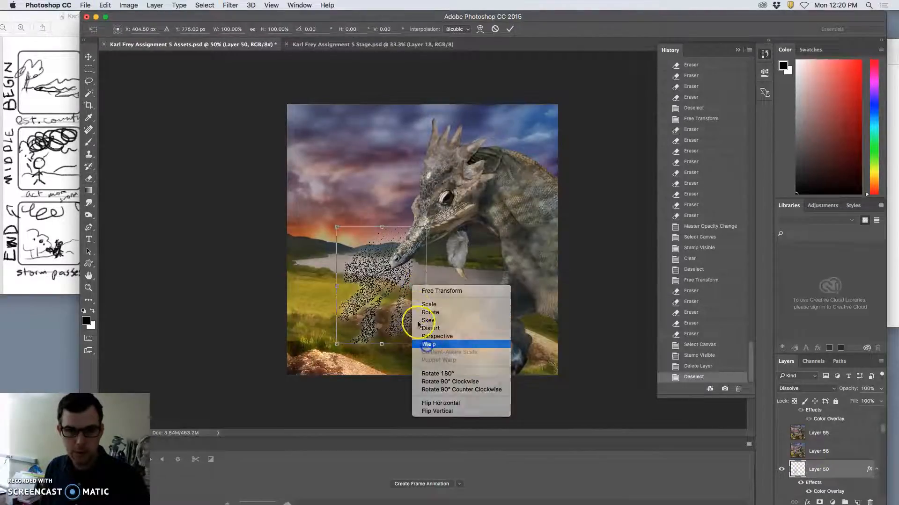
{"action": "left_click", "coordinate": [427, 344]}
{"action": "left_click_drag", "start_coordinate": [419, 268], "coordinate": [427, 228]}
{"action": "left_click_drag", "start_coordinate": [348, 327], "coordinate": [366, 314]}
{"action": "left_click_drag", "start_coordinate": [427, 245], "coordinate": [415, 256]}
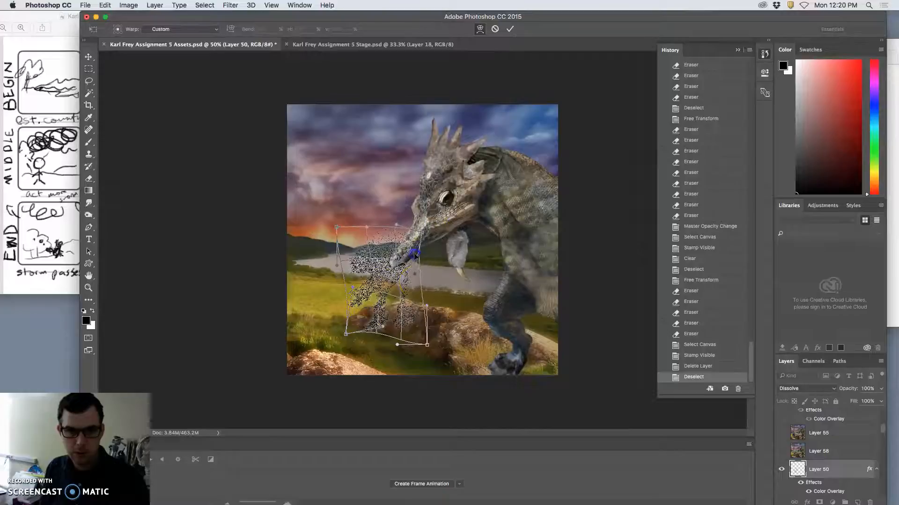
{"action": "left_click_drag", "start_coordinate": [405, 315], "coordinate": [411, 300]}
{"action": "left_click_drag", "start_coordinate": [354, 258], "coordinate": [363, 248]}
{"action": "left_click_drag", "start_coordinate": [378, 302], "coordinate": [400, 288]}
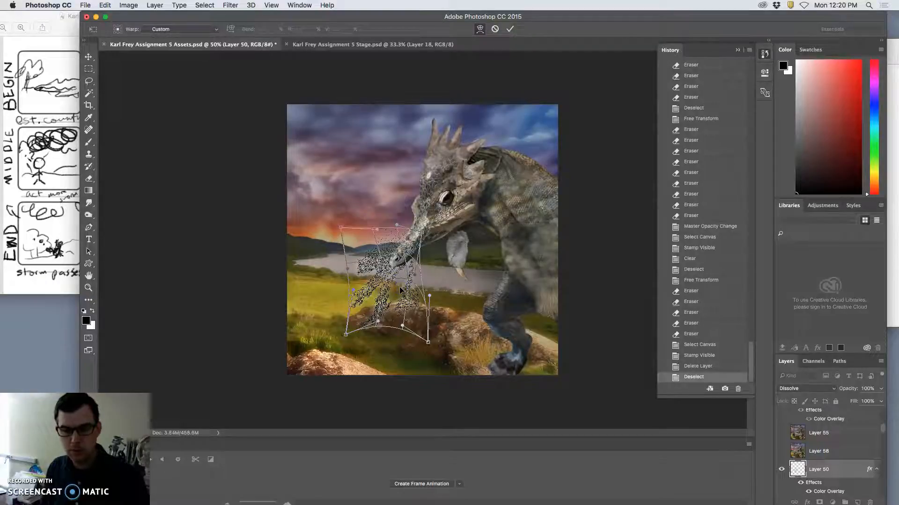
{"action": "key", "text": "Return"}
Step: Erase more of the warped figure's particles with the Eraser at 18% opacity and compare with the last Stage frame
{"action": "key", "text": "e"}
{"action": "left_click_drag", "start_coordinate": [350, 290], "coordinate": [396, 317]}
{"action": "mouse_move", "coordinate": [408, 260]}
{"action": "left_mouse_down"}
{"action": "mouse_move", "coordinate": [396, 229]}
{"action": "mouse_move", "coordinate": [444, 223]}
{"action": "mouse_move", "coordinate": [442, 249]}
{"action": "left_mouse_up"}
{"action": "left_click", "coordinate": [426, 248]}
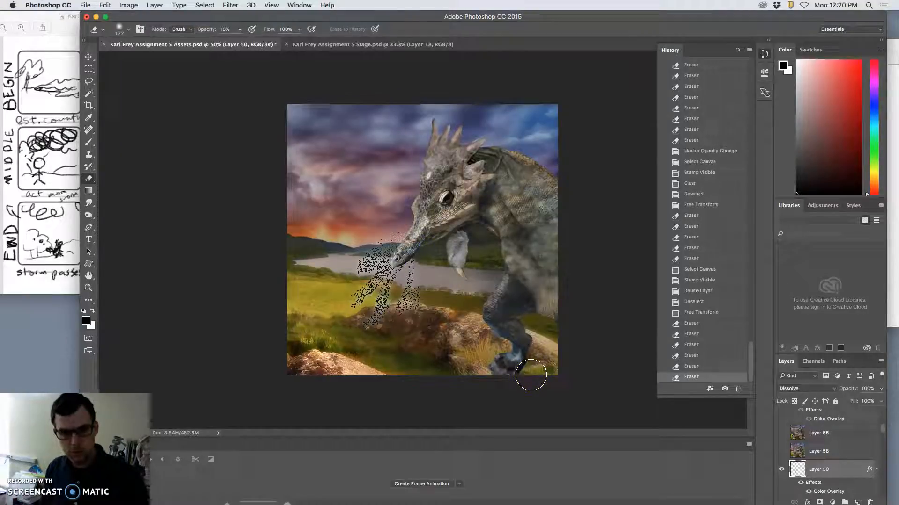
{"action": "left_click", "coordinate": [796, 442]}
{"action": "left_click", "coordinate": [371, 44]}
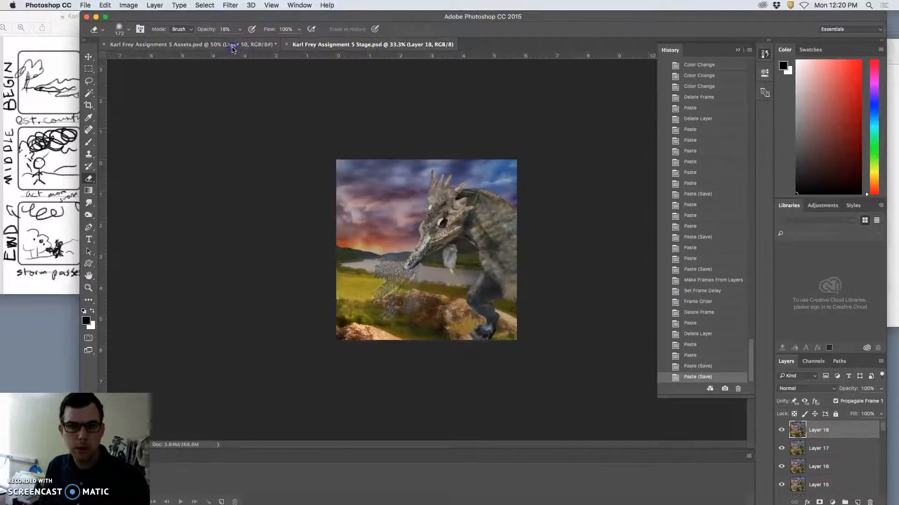
{"action": "left_click", "coordinate": [233, 48]}
Step: Show the next creature layer down in Assets and hide the creature layer directly above it
{"action": "scroll", "coordinate": [799, 452], "scroll_direction": "down", "scroll_amount": 5}
{"action": "scroll", "coordinate": [805, 458], "scroll_direction": "up", "scroll_amount": 3}
{"action": "scroll", "coordinate": [806, 458], "scroll_direction": "down", "scroll_amount": 2}
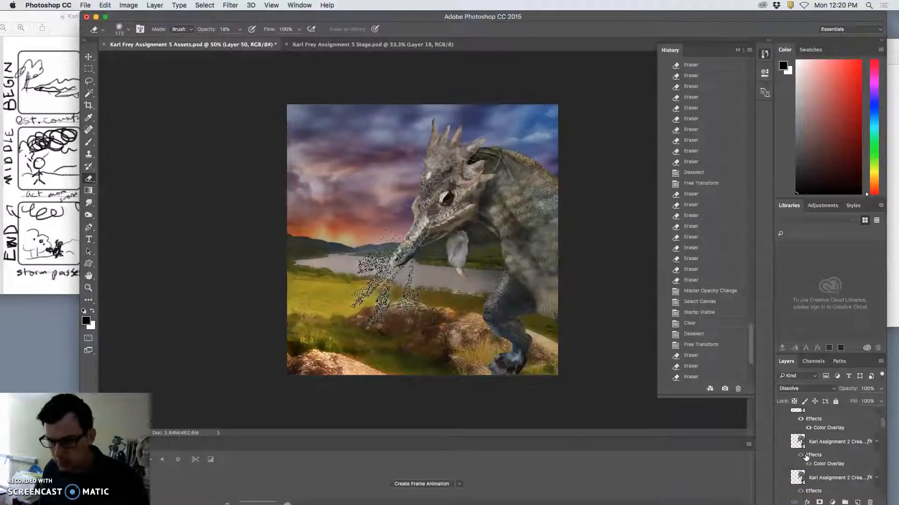
{"action": "left_click", "coordinate": [782, 477]}
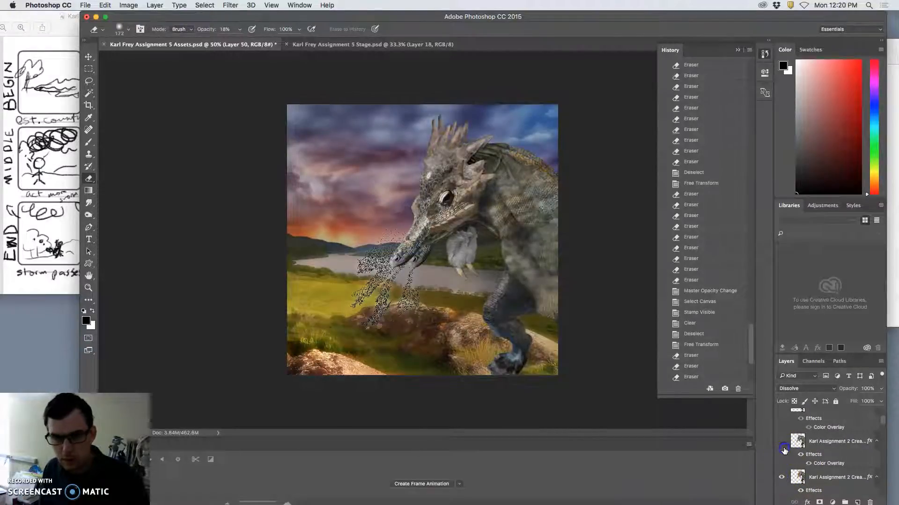
{"action": "left_click", "coordinate": [782, 442]}
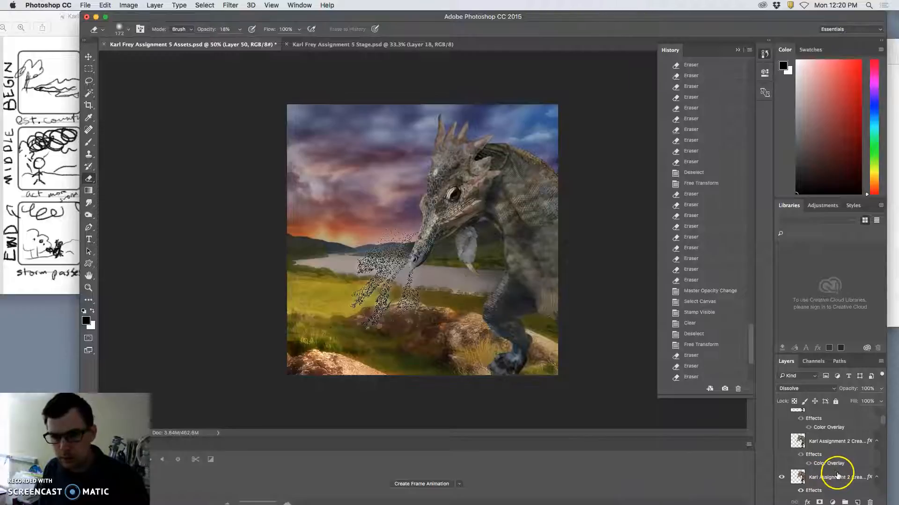
Step: Compare the visible creature with and without its effects and lower its black Color Overlay opacity to nearly zero
{"action": "scroll", "coordinate": [833, 482], "scroll_direction": "down", "scroll_amount": 1}
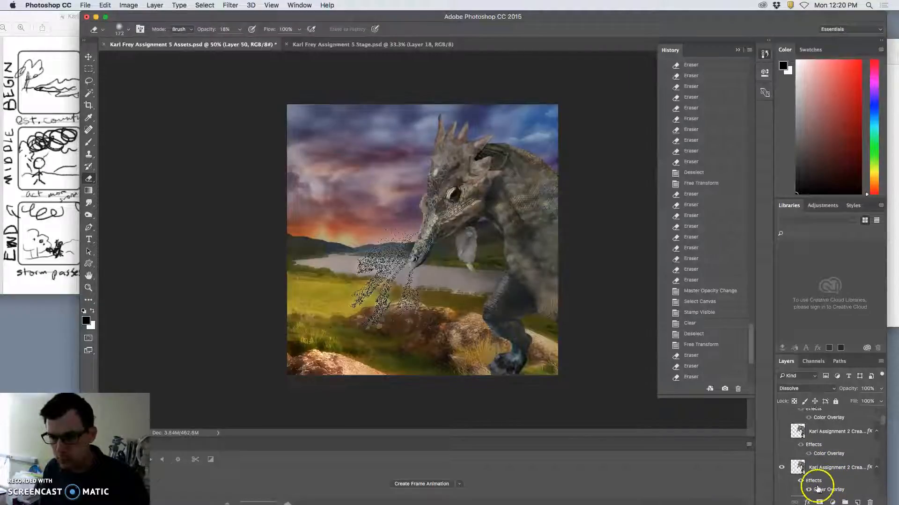
{"action": "left_click", "coordinate": [800, 481]}
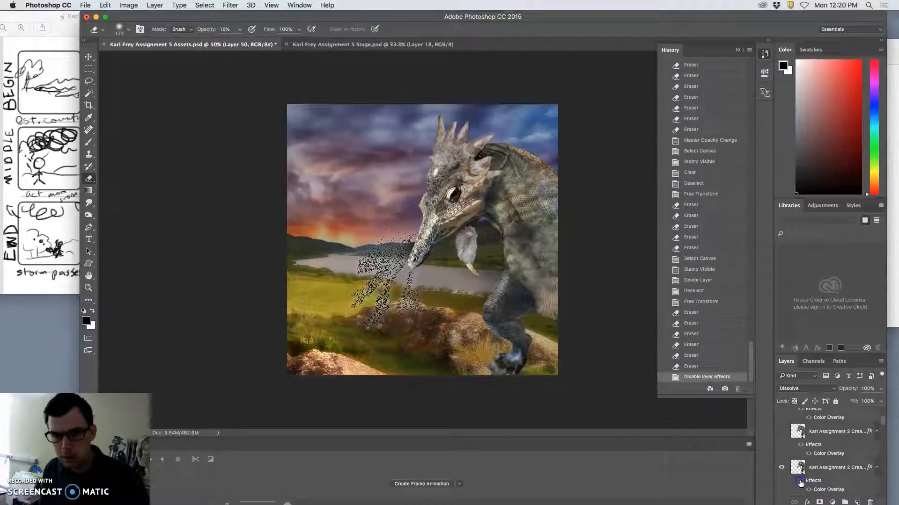
{"action": "left_click", "coordinate": [800, 481]}
{"action": "left_click", "coordinate": [818, 489]}
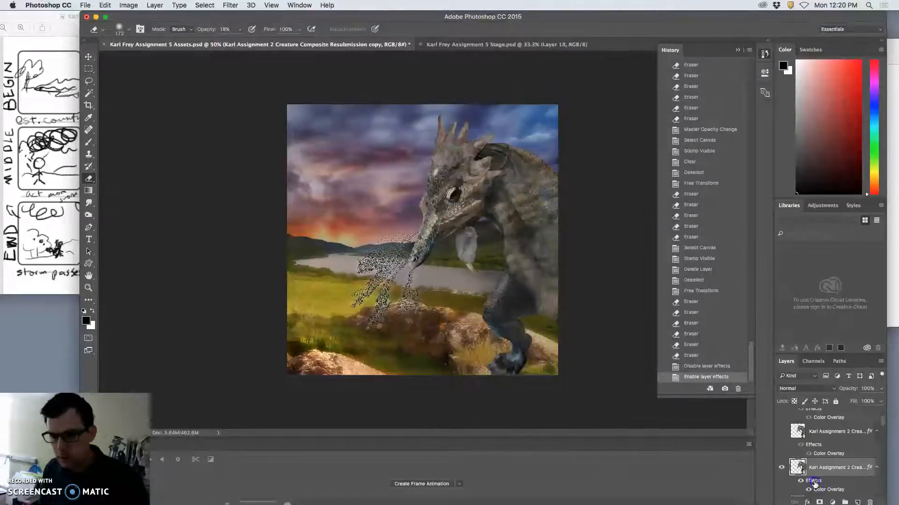
{"action": "double_click", "coordinate": [819, 489]}
{"action": "left_click", "coordinate": [606, 105]}
{"action": "left_click_drag", "start_coordinate": [606, 106], "coordinate": [601, 107]}
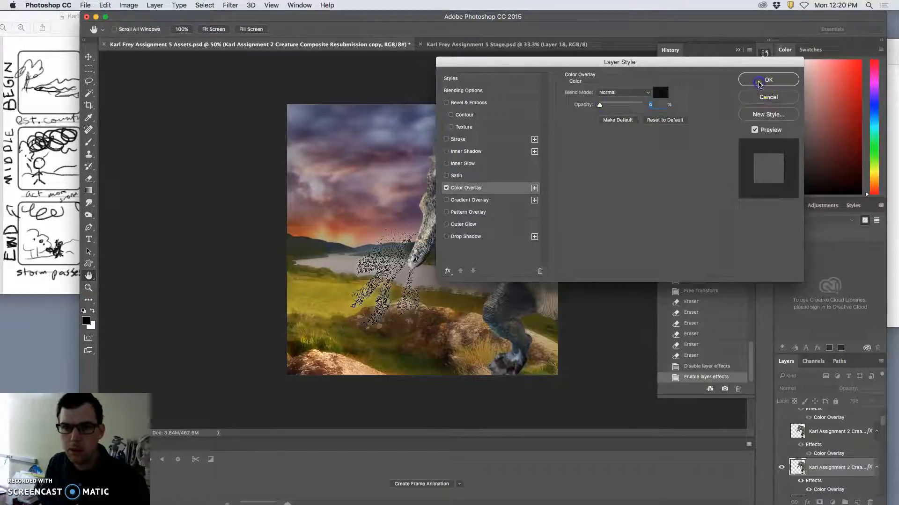
{"action": "left_click", "coordinate": [766, 80]}
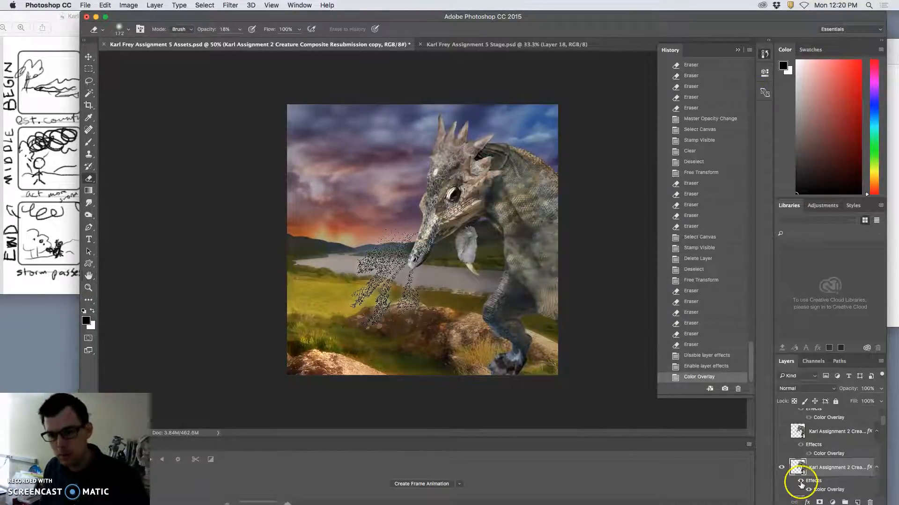
Step: Select Layer 50 and warp the charred figure's particles again, bending them around the creature's snout
{"action": "scroll", "coordinate": [796, 475], "scroll_direction": "down", "scroll_amount": 5}
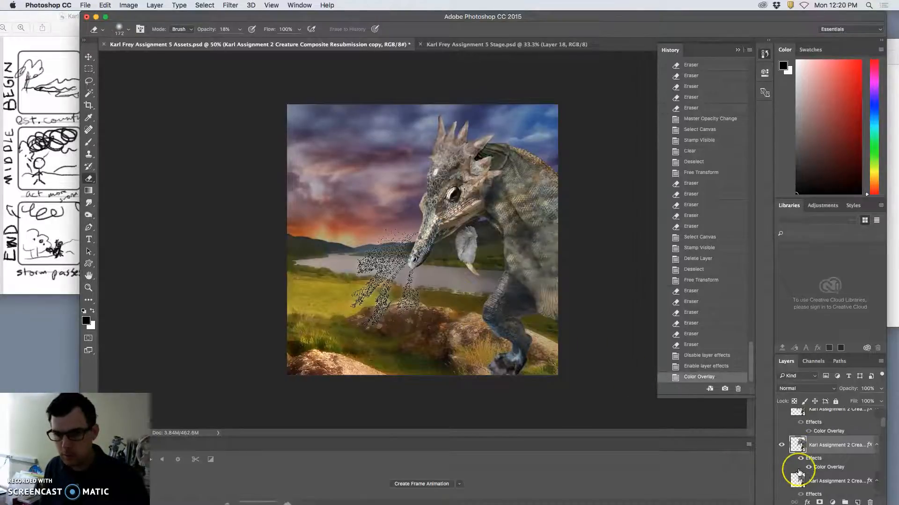
{"action": "scroll", "coordinate": [799, 473], "scroll_direction": "down", "scroll_amount": 8}
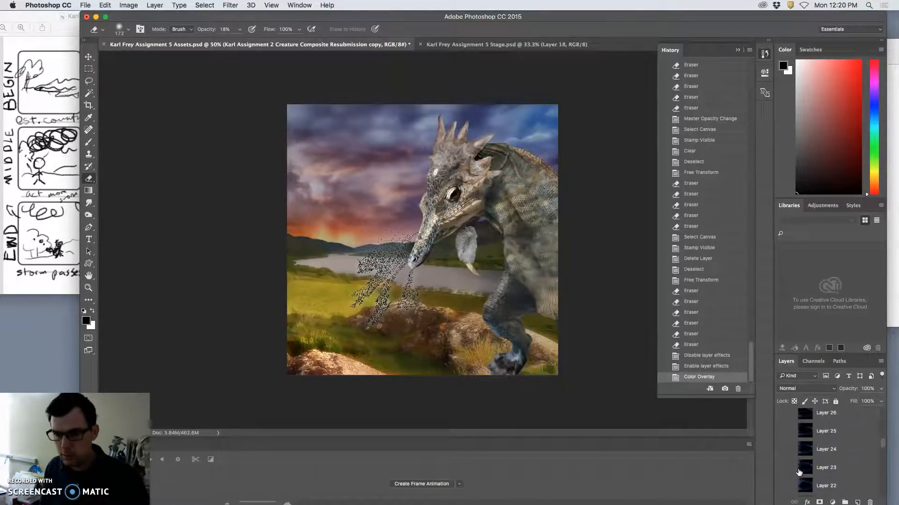
{"action": "scroll", "coordinate": [798, 472], "scroll_direction": "up", "scroll_amount": 5}
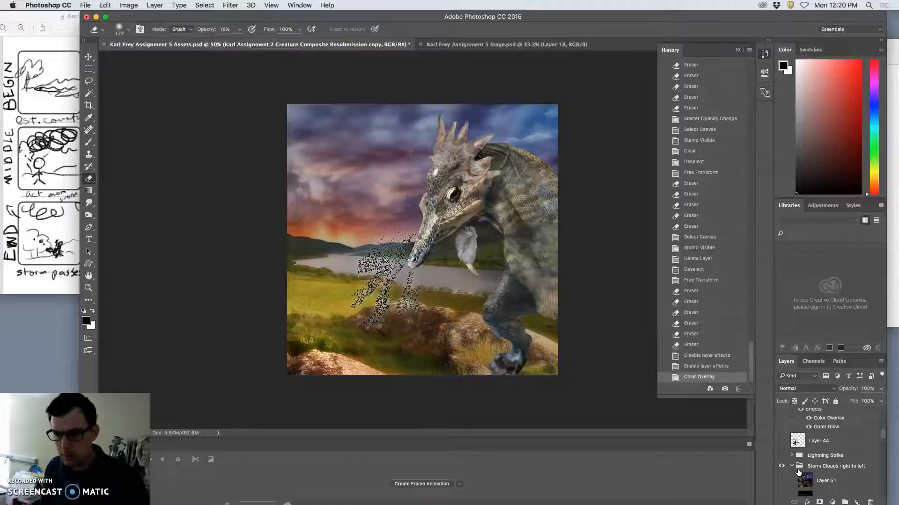
{"action": "left_click", "coordinate": [815, 461]}
{"action": "key", "text": "super+t"}
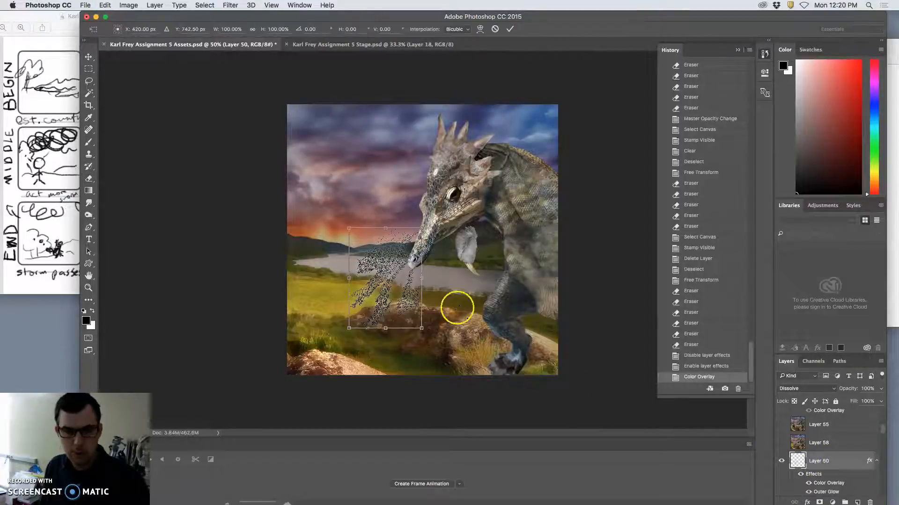
{"action": "right_click", "coordinate": [405, 246]}
{"action": "left_click", "coordinate": [428, 303]}
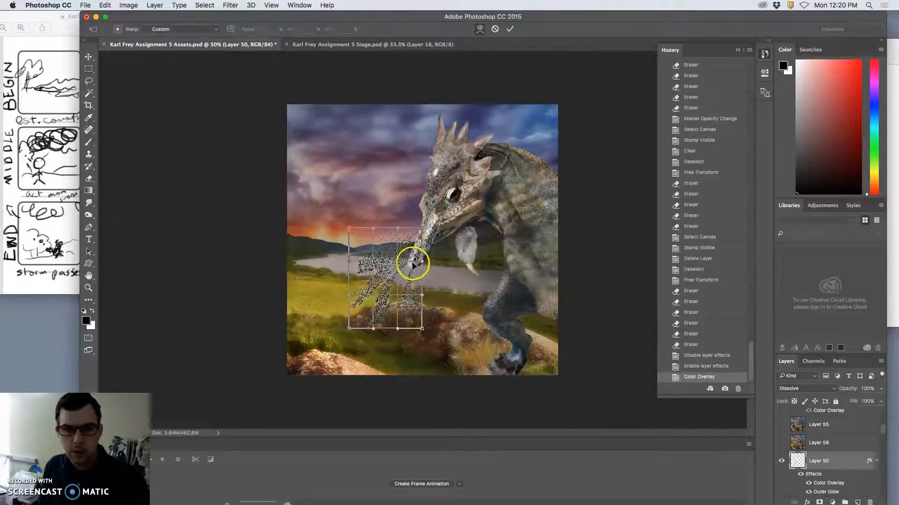
{"action": "left_click_drag", "start_coordinate": [416, 263], "coordinate": [384, 276]}
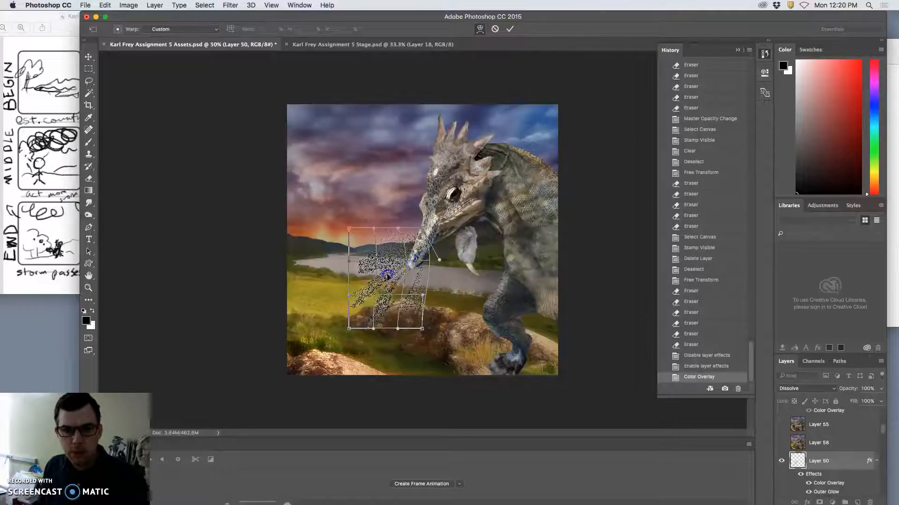
{"action": "left_click", "coordinate": [406, 266]}
{"action": "left_click_drag", "start_coordinate": [392, 245], "coordinate": [394, 248]}
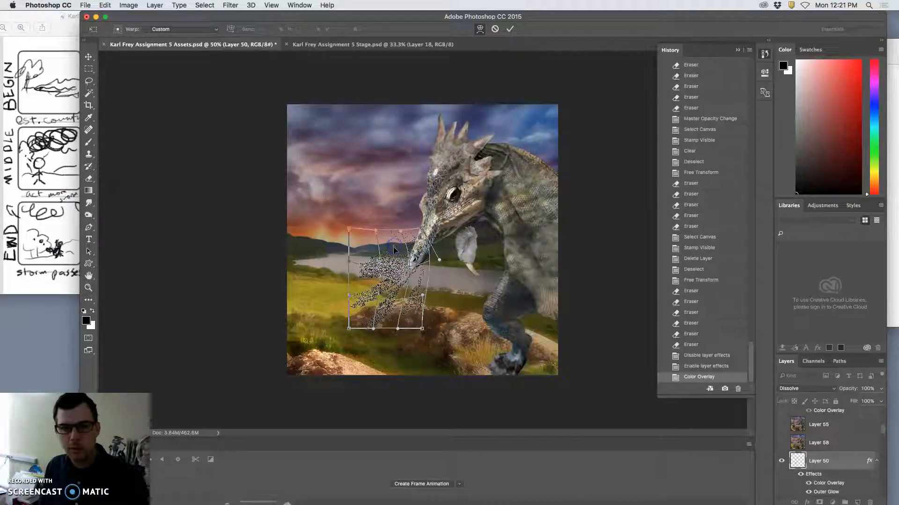
{"action": "key", "text": "Return"}
{"action": "key", "text": "e"}
{"action": "left_click", "coordinate": [481, 291]}
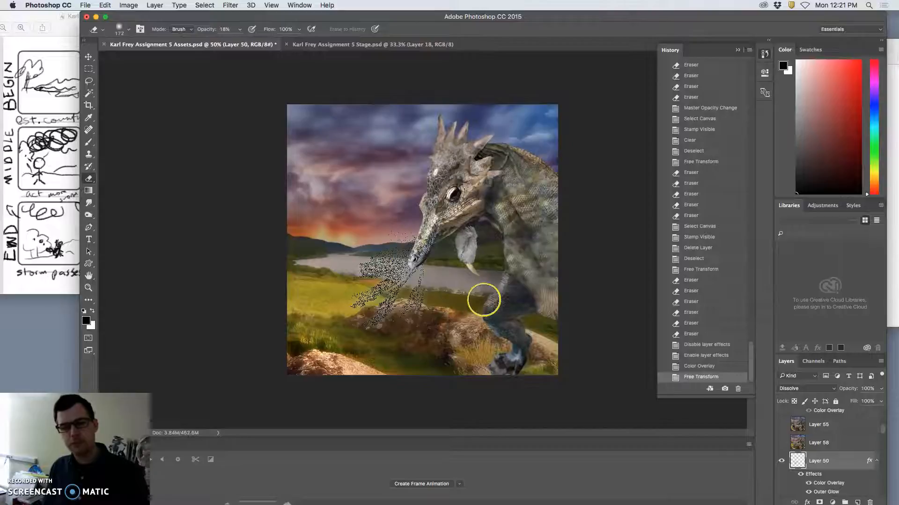
{"action": "left_click_drag", "start_coordinate": [502, 302], "coordinate": [519, 303]}
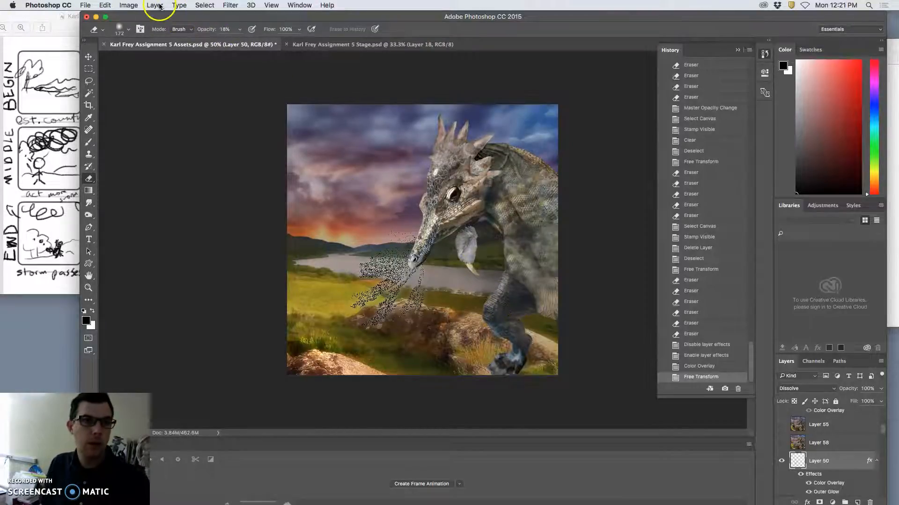
Step: Select the whole Assets canvas, stamp the visible layers and paste the new frame into Stage, saving the document
{"action": "key", "text": "super+a"}
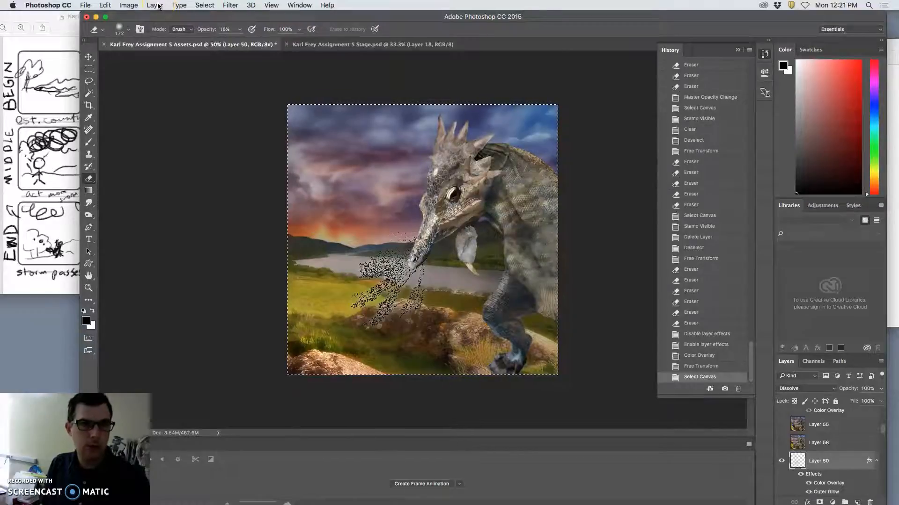
{"action": "left_click", "coordinate": [154, 6]}
{"action": "left_click", "coordinate": [196, 351], "text": "alt"}
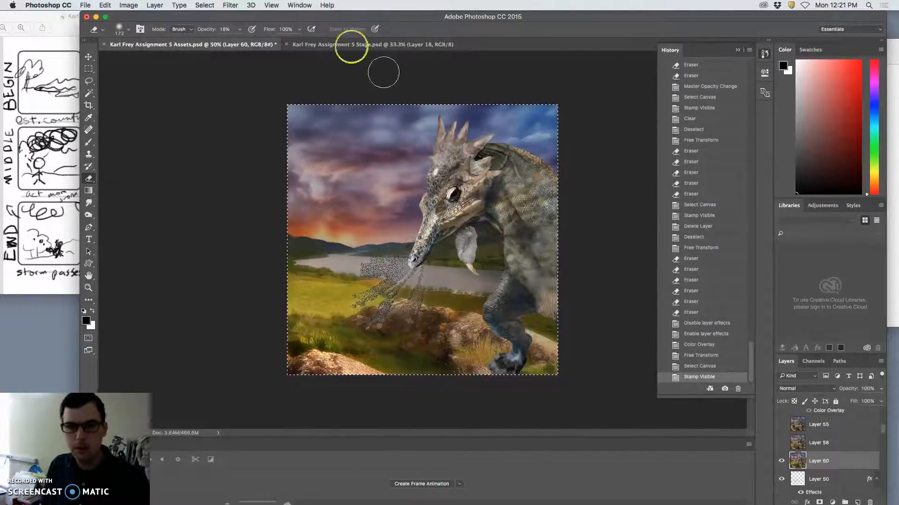
{"action": "left_click", "coordinate": [343, 44]}
{"action": "key", "text": "super+v"}
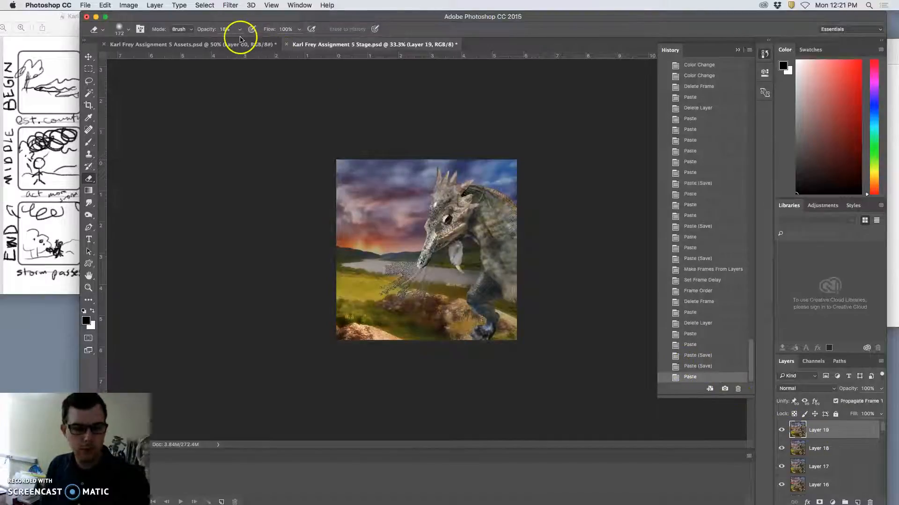
{"action": "key", "text": "super+s"}
Step: Return to Assets, show the following creature layer and hide the creature layer used for the last frame
{"action": "left_click", "coordinate": [201, 44]}
{"action": "scroll", "coordinate": [800, 451], "scroll_direction": "up", "scroll_amount": 5}
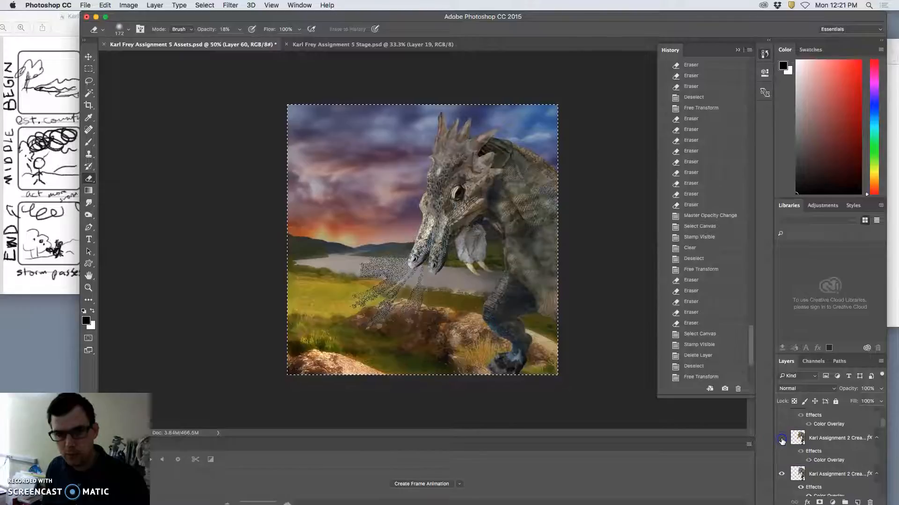
{"action": "scroll", "coordinate": [814, 471], "scroll_direction": "down", "scroll_amount": 1}
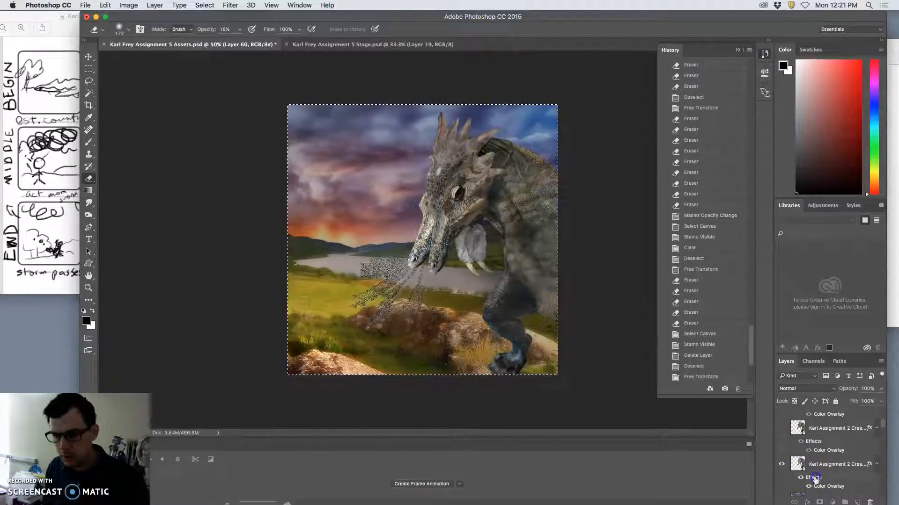
Step: Clear the visible creature layer's effects and move the Color Overlay effects from the creature layer above onto it
{"action": "left_click_drag", "start_coordinate": [854, 492], "coordinate": [870, 501]}
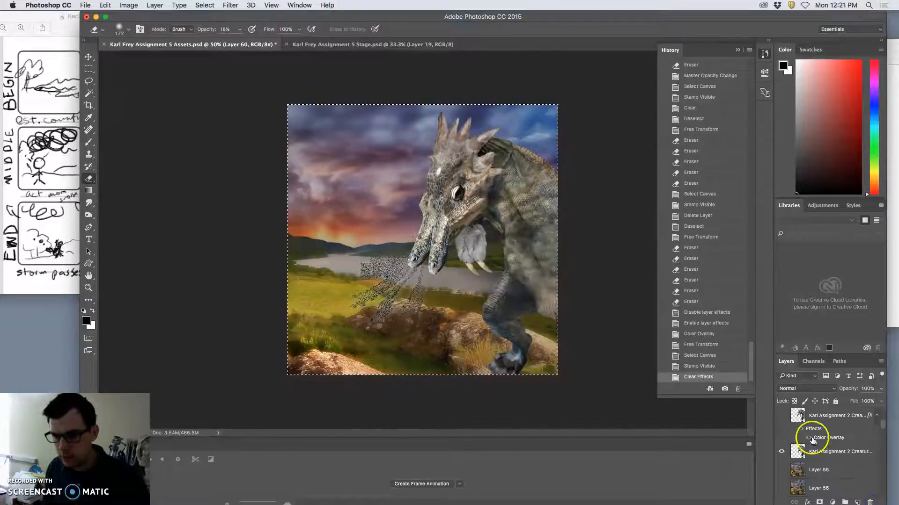
{"action": "left_click_drag", "start_coordinate": [823, 452], "coordinate": [823, 454]}
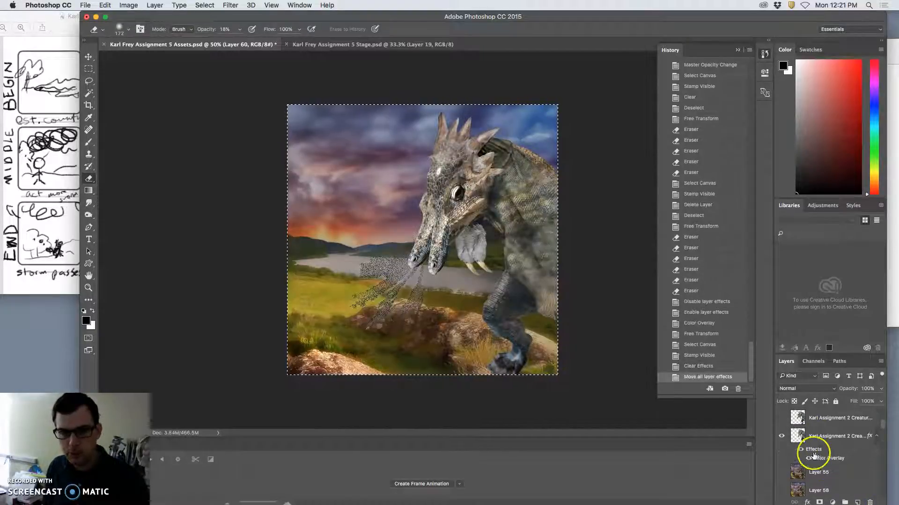
{"action": "scroll", "coordinate": [821, 455], "scroll_direction": "up", "scroll_amount": 6}
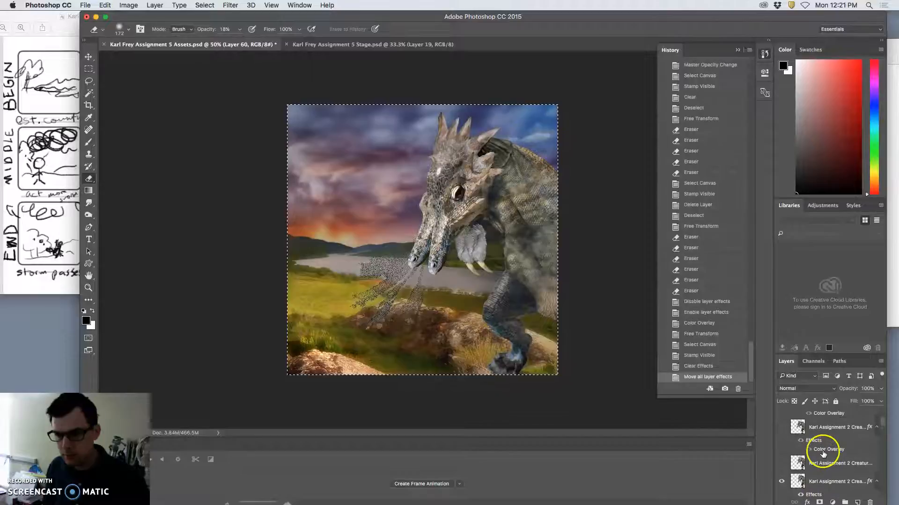
{"action": "scroll", "coordinate": [822, 453], "scroll_direction": "up", "scroll_amount": 5}
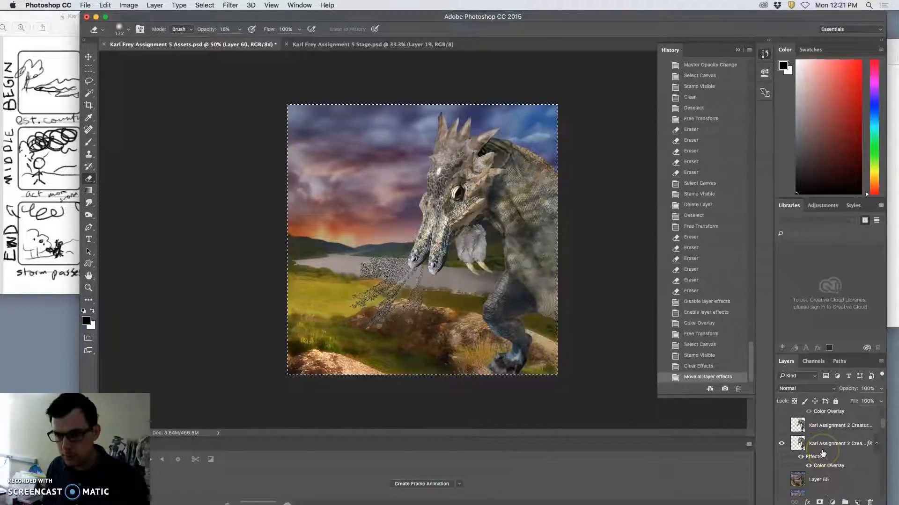
Step: Hide Layer 60, clear the selection and warp Layer 50's particles rightward, drawing them in around the creature's snout
{"action": "scroll", "coordinate": [822, 453], "scroll_direction": "down", "scroll_amount": 5}
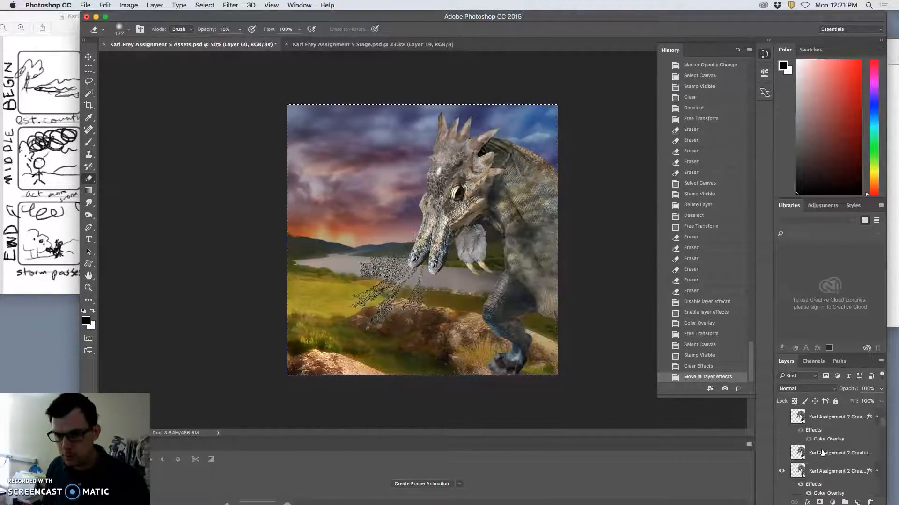
{"action": "left_click", "coordinate": [786, 436]}
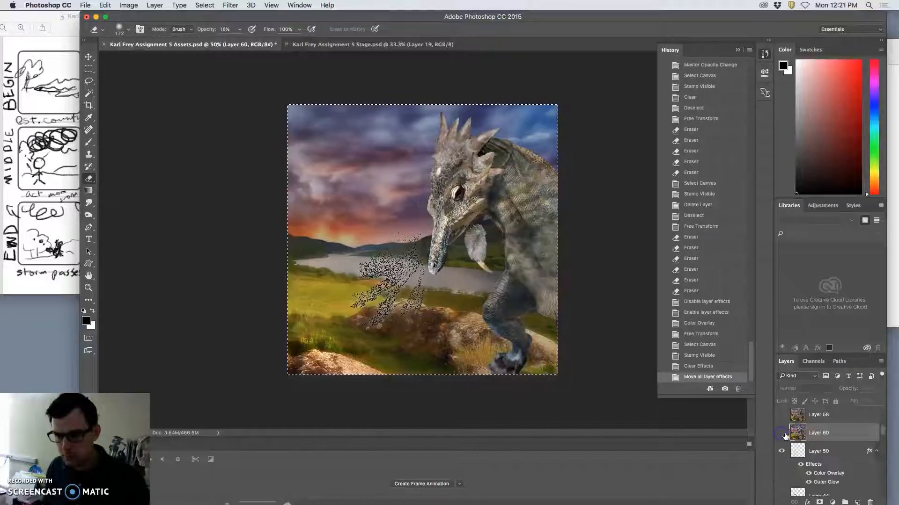
{"action": "left_click", "coordinate": [817, 450]}
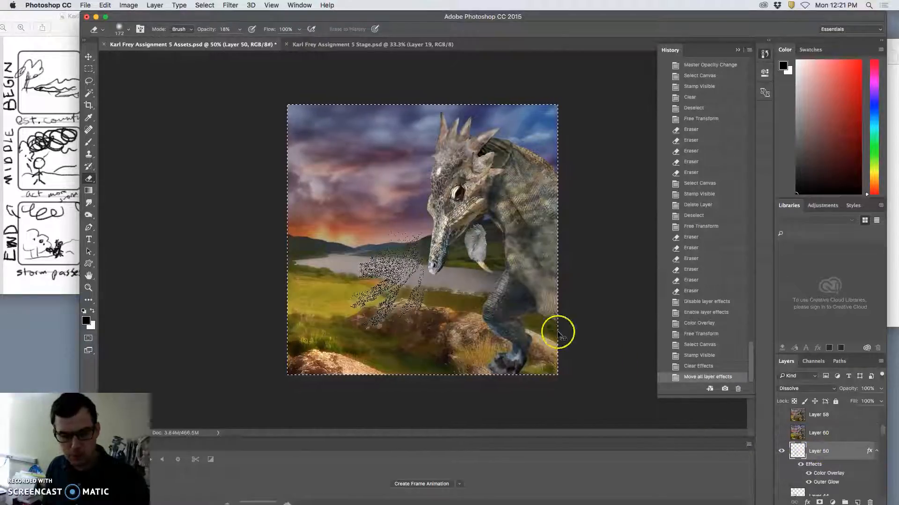
{"action": "key", "text": "super+d"}
{"action": "key", "text": "super+t"}
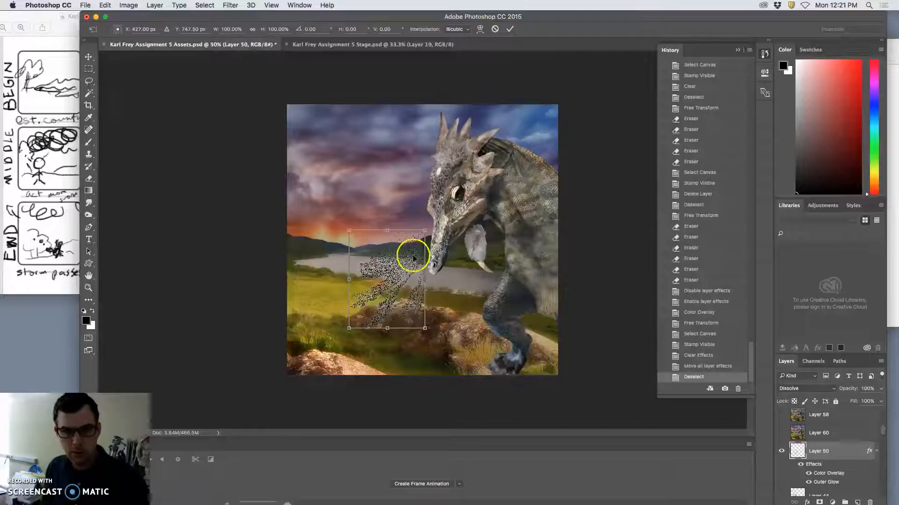
{"action": "right_click", "coordinate": [410, 258]}
{"action": "left_click", "coordinate": [432, 276]}
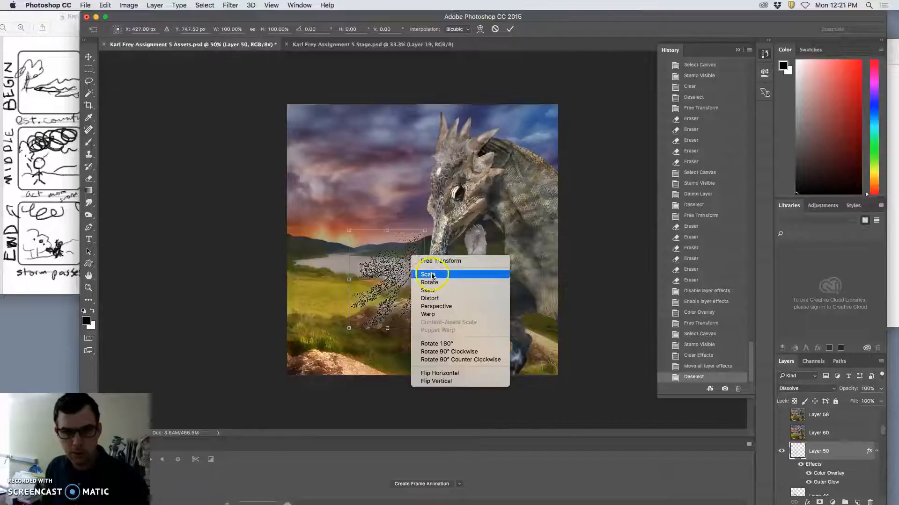
{"action": "left_click", "coordinate": [427, 314]}
{"action": "left_click_drag", "start_coordinate": [426, 257], "coordinate": [453, 258]}
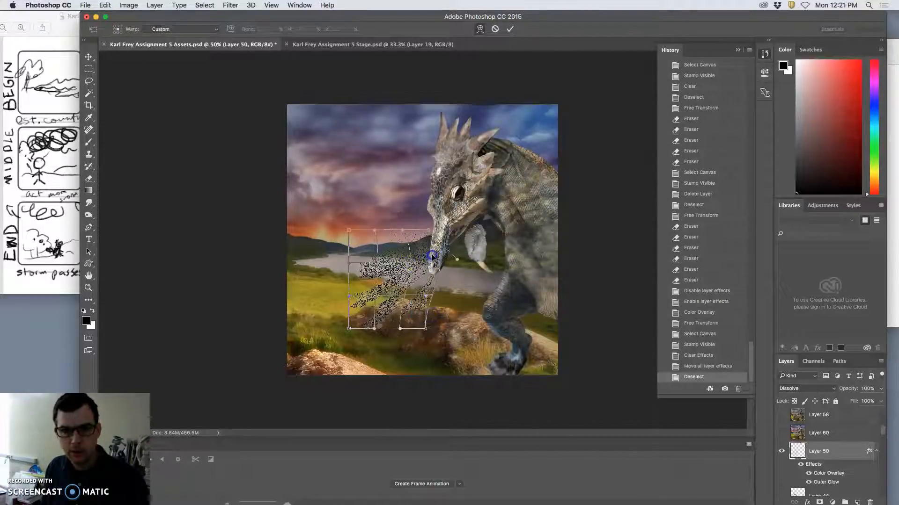
{"action": "left_click_drag", "start_coordinate": [366, 252], "coordinate": [379, 259]}
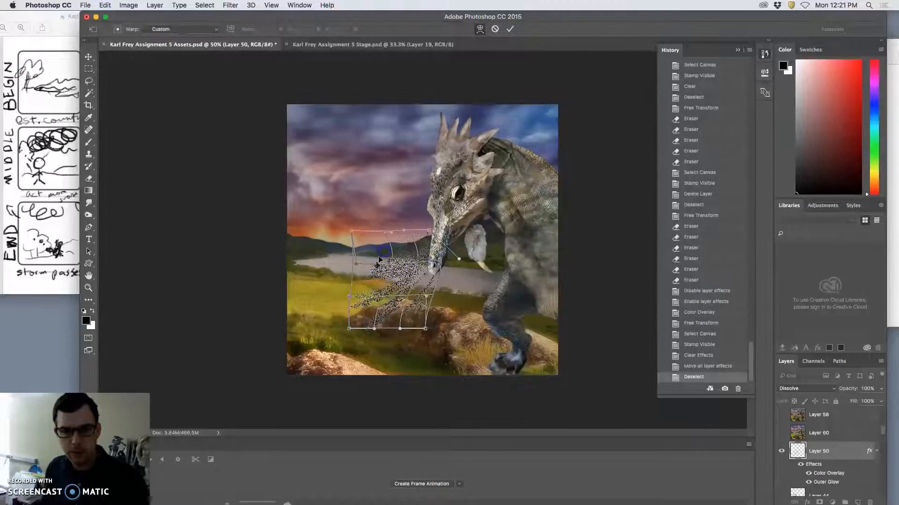
{"action": "left_click_drag", "start_coordinate": [367, 312], "coordinate": [385, 314]}
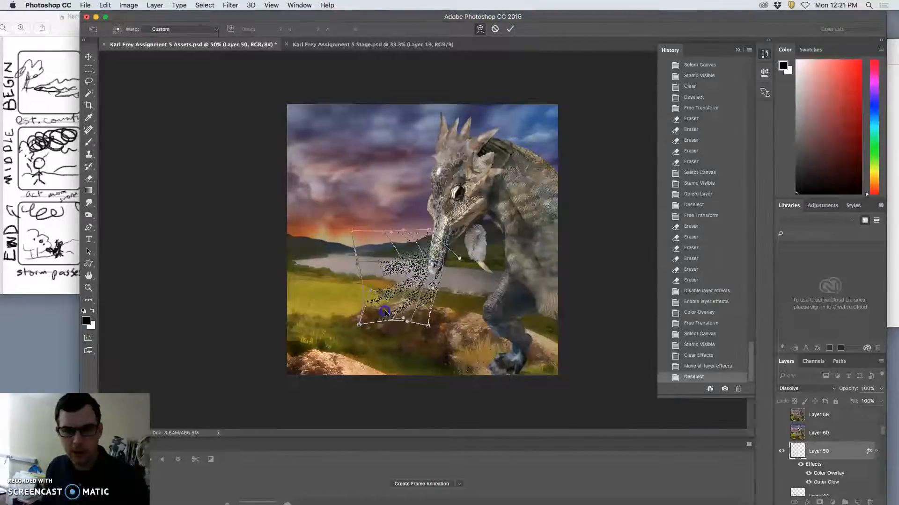
{"action": "left_click_drag", "start_coordinate": [387, 266], "coordinate": [425, 276]}
{"action": "key", "text": "Return"}
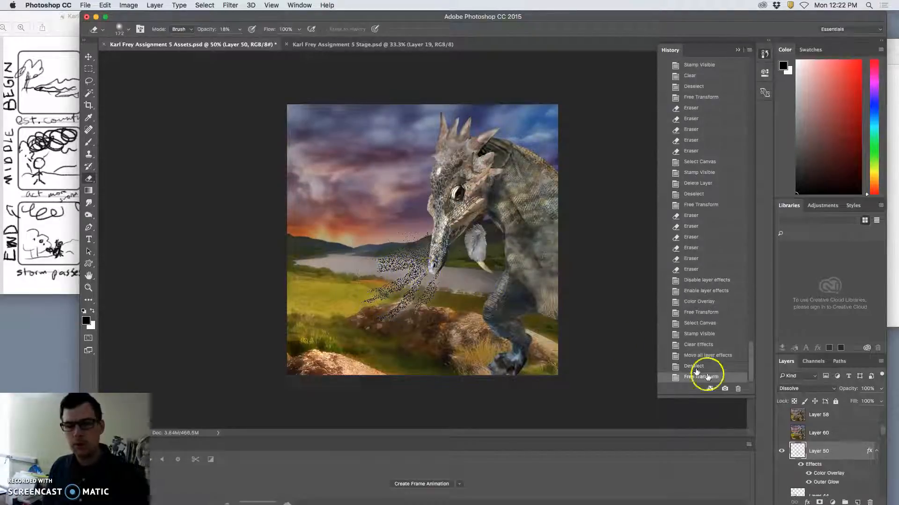
Step: Try the Normal blend mode on Layer 50 and restore Dissolve
{"action": "left_click", "coordinate": [805, 392]}
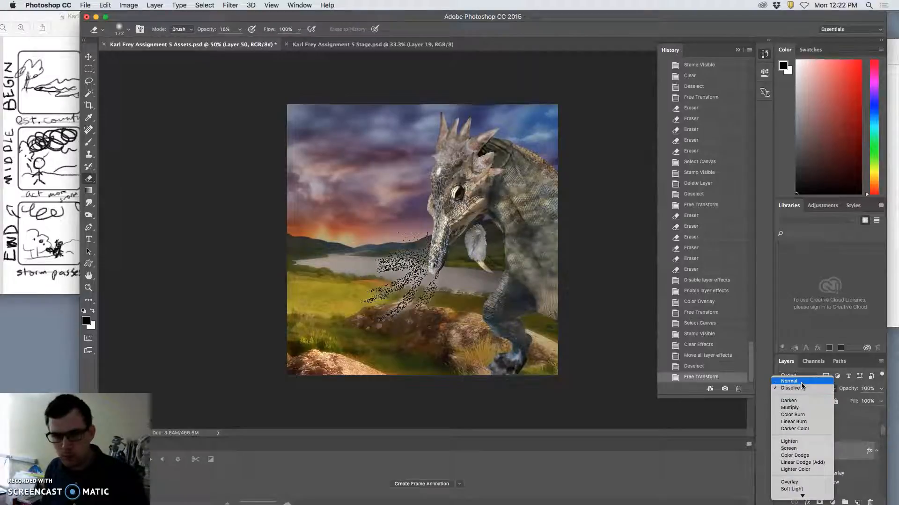
{"action": "left_click", "coordinate": [801, 380]}
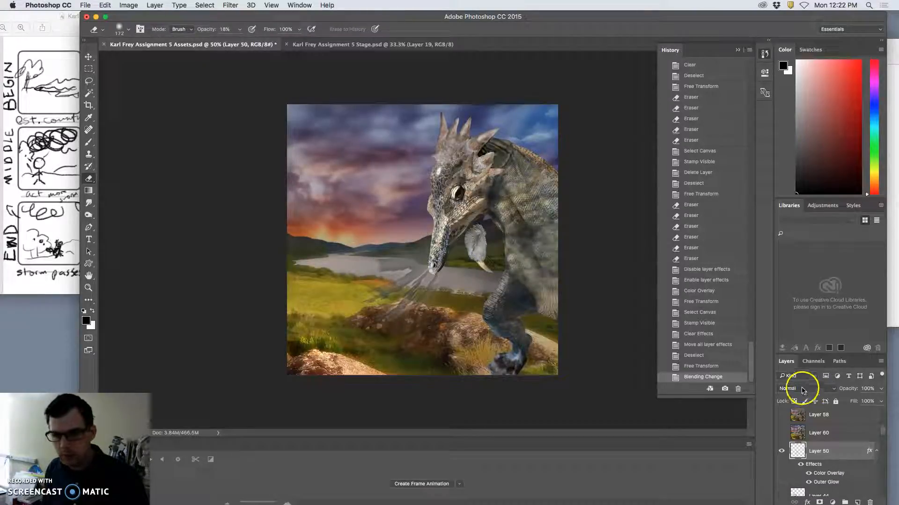
{"action": "left_click", "coordinate": [803, 392]}
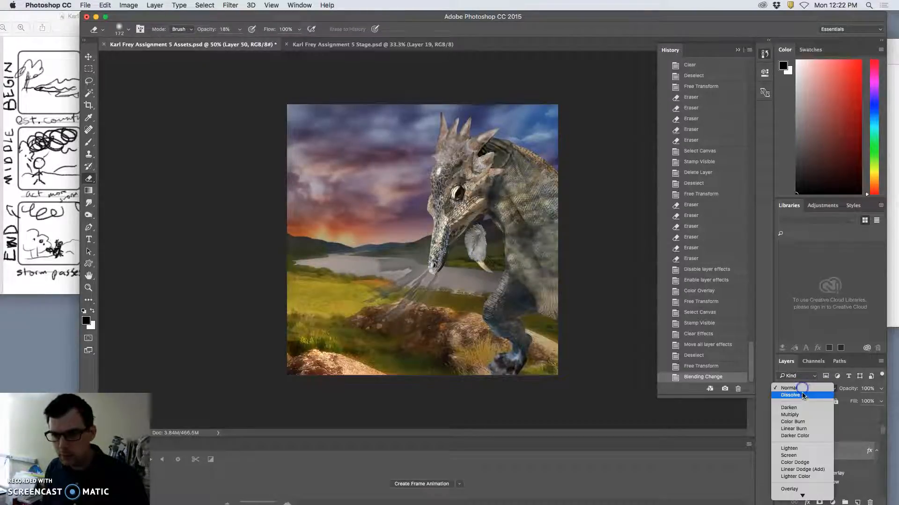
{"action": "left_click", "coordinate": [801, 398]}
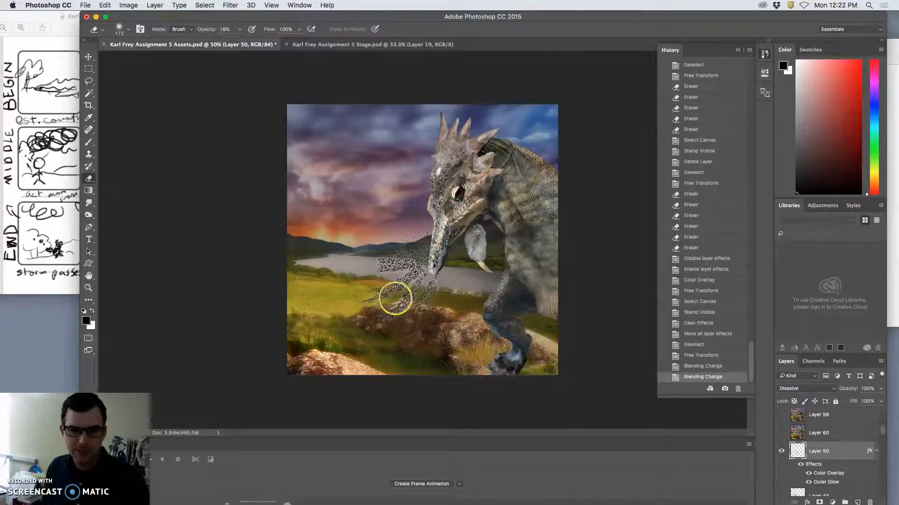
Step: Thin out Layer 50's particles along their lower, outer and upper edges with the Eraser at 18% opacity
{"action": "left_click", "coordinate": [396, 298]}
{"action": "left_click", "coordinate": [385, 287]}
{"action": "left_click", "coordinate": [401, 306]}
{"action": "left_click", "coordinate": [393, 278]}
{"action": "left_click", "coordinate": [394, 278]}
{"action": "left_click", "coordinate": [388, 269]}
{"action": "left_click", "coordinate": [411, 301]}
{"action": "left_click", "coordinate": [379, 315]}
{"action": "left_click", "coordinate": [372, 273]}
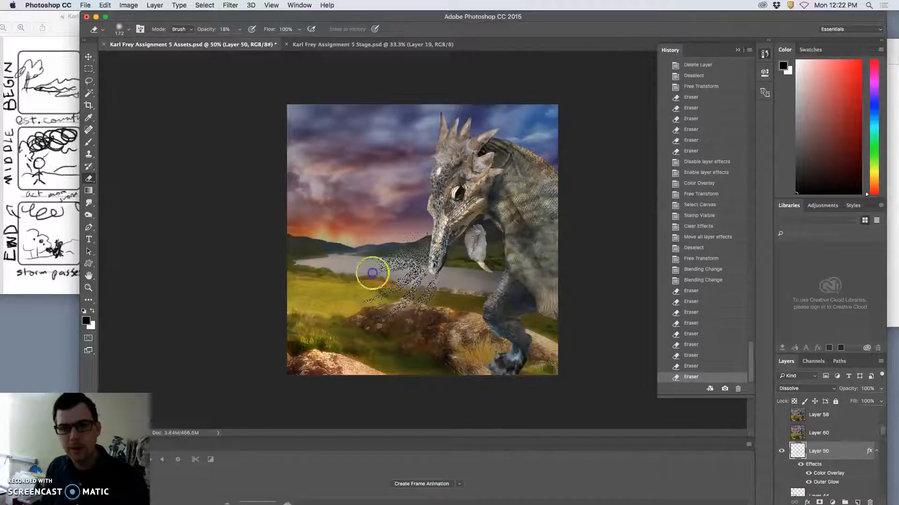
{"action": "left_click", "coordinate": [389, 313]}
{"action": "left_click", "coordinate": [375, 285]}
{"action": "left_click", "coordinate": [388, 307]}
{"action": "left_click", "coordinate": [398, 241]}
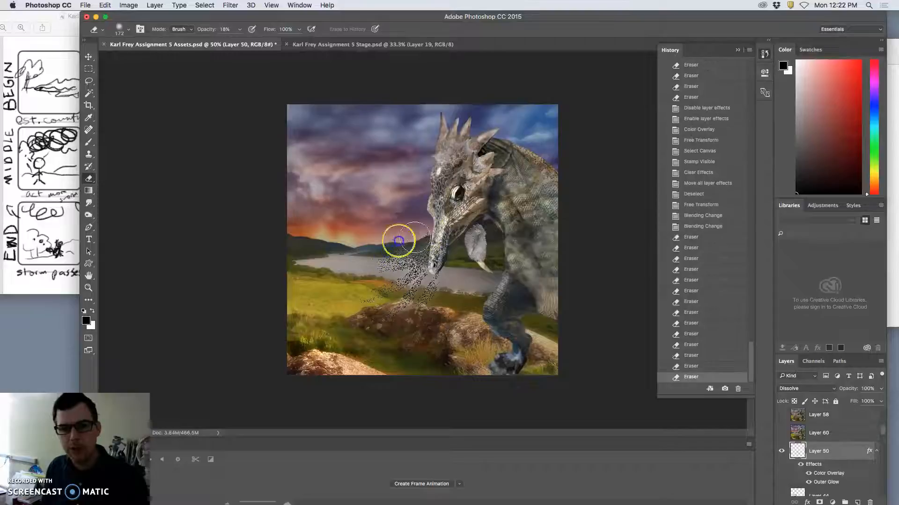
{"action": "left_click", "coordinate": [415, 239]}
{"action": "left_click", "coordinate": [427, 230]}
{"action": "left_click", "coordinate": [409, 242]}
{"action": "left_click", "coordinate": [406, 242]}
{"action": "left_click", "coordinate": [408, 242]}
{"action": "left_click", "coordinate": [412, 242]}
{"action": "left_click", "coordinate": [387, 267]}
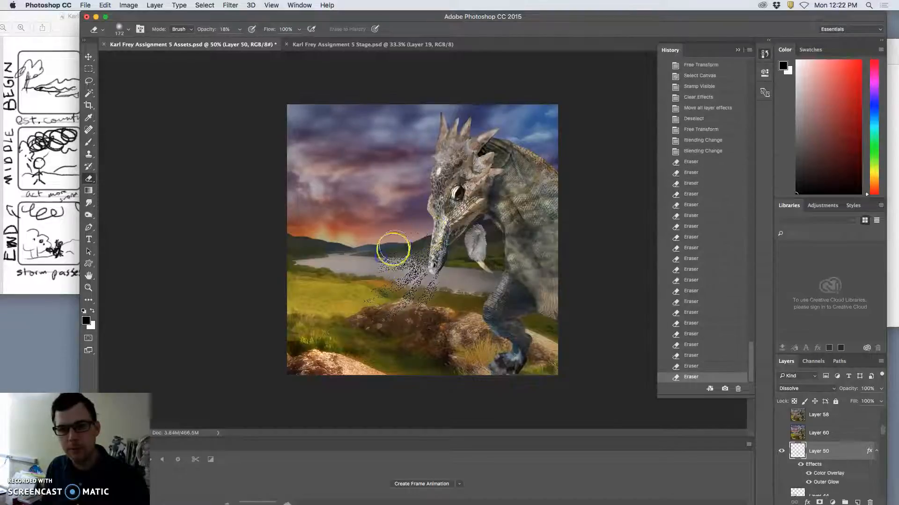
{"action": "left_click", "coordinate": [406, 263]}
{"action": "left_click", "coordinate": [388, 285]}
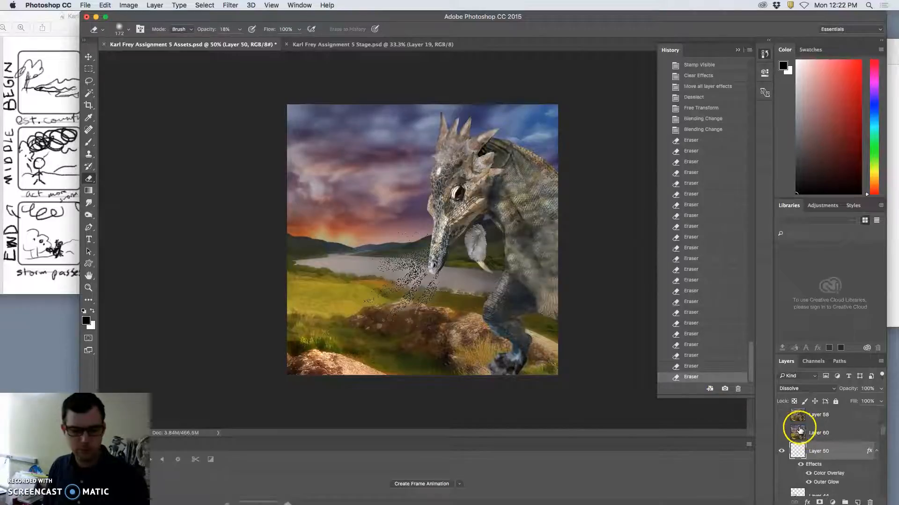
Step: Select the whole Assets canvas, stamp the visible layers into a new frame and paste it into Stage
{"action": "key", "text": "super+a"}
{"action": "left_click", "coordinate": [155, 5]}
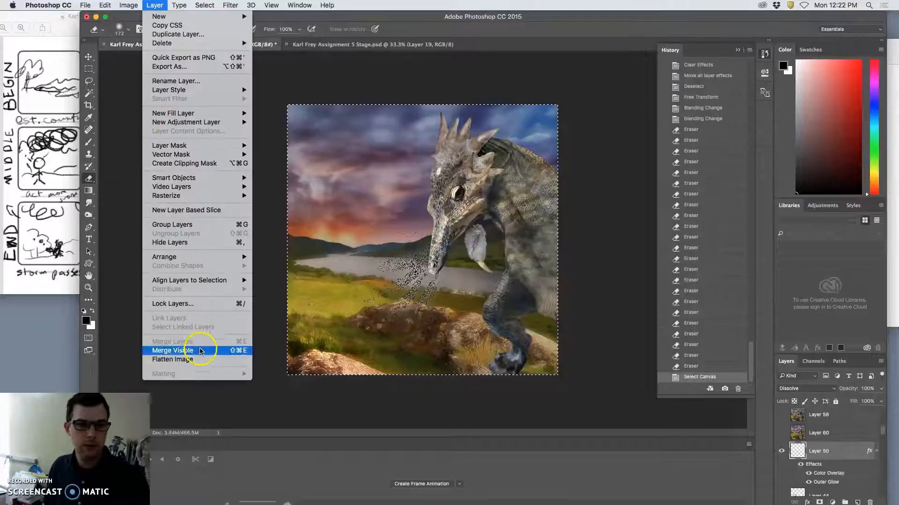
{"action": "left_click", "coordinate": [200, 350], "text": "alt"}
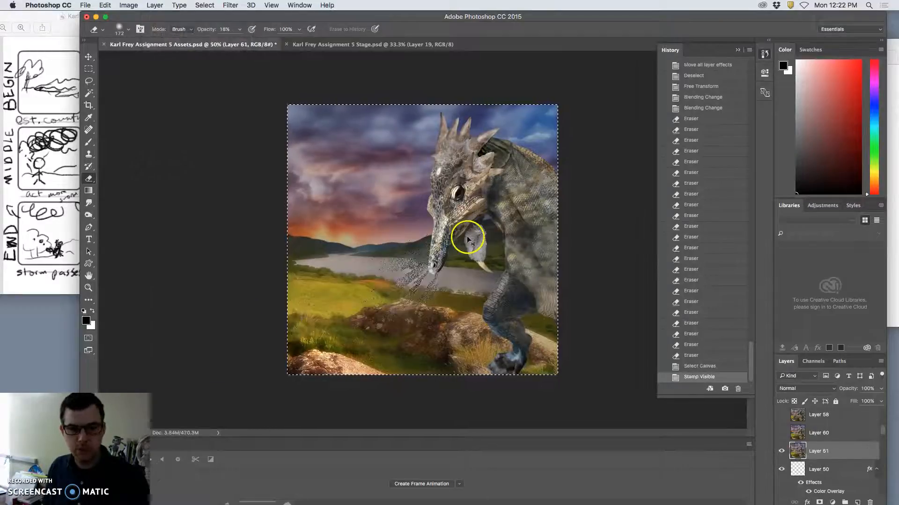
{"action": "left_click", "coordinate": [349, 44]}
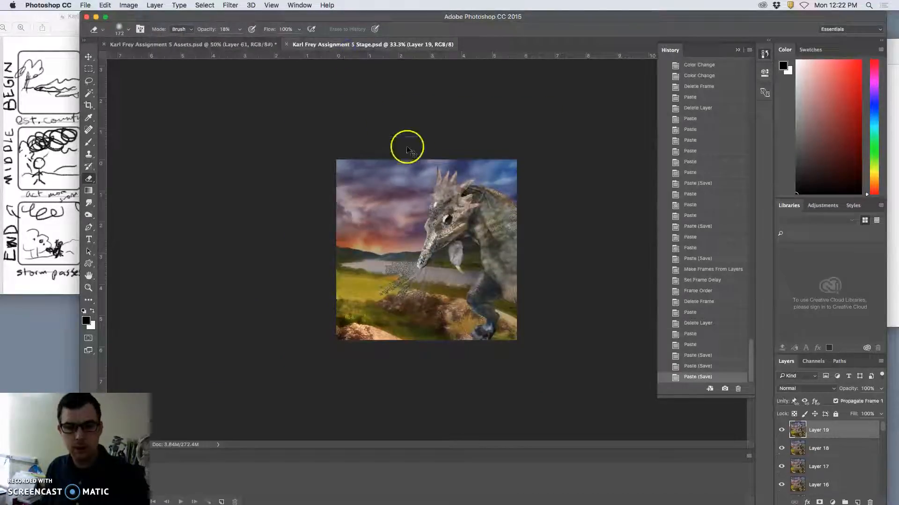
{"action": "key", "text": "super+v"}
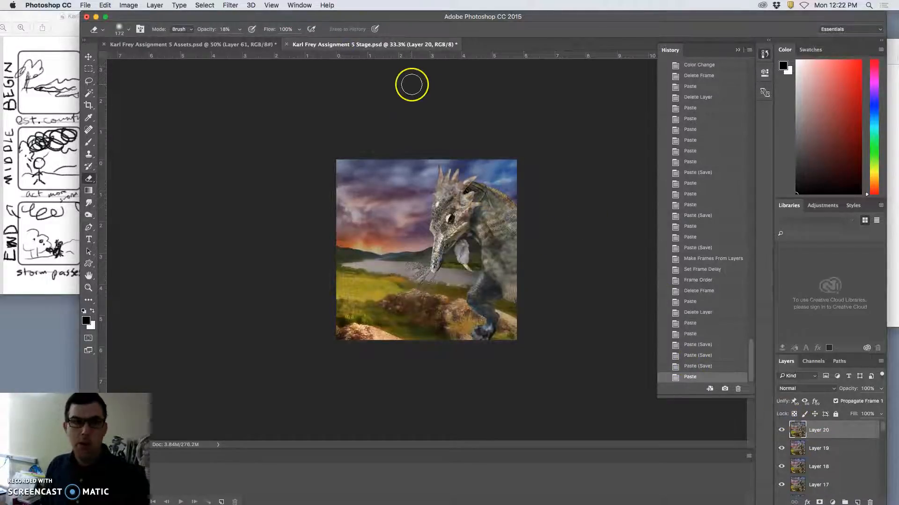
Step: Save Stage, return to Assets and hide the stamped Layer 61
{"action": "left_click", "coordinate": [225, 44]}
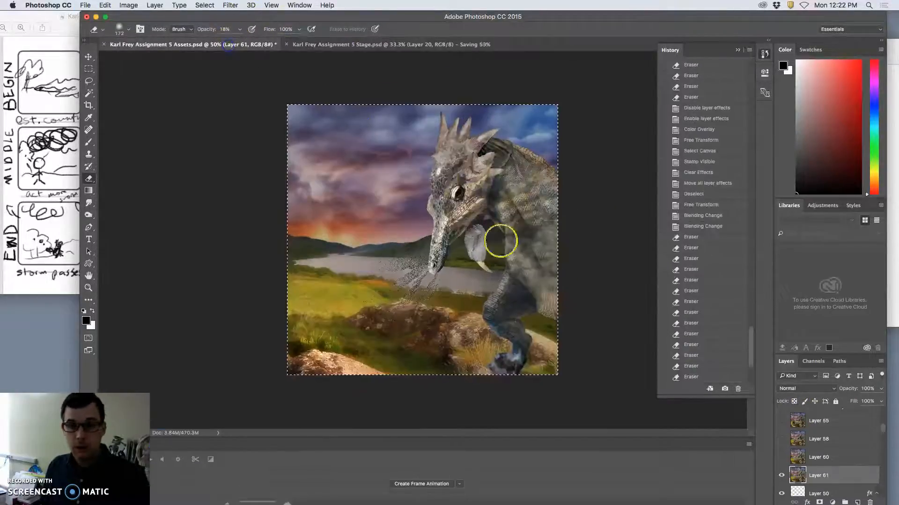
{"action": "scroll", "coordinate": [817, 468], "scroll_direction": "down", "scroll_amount": 1}
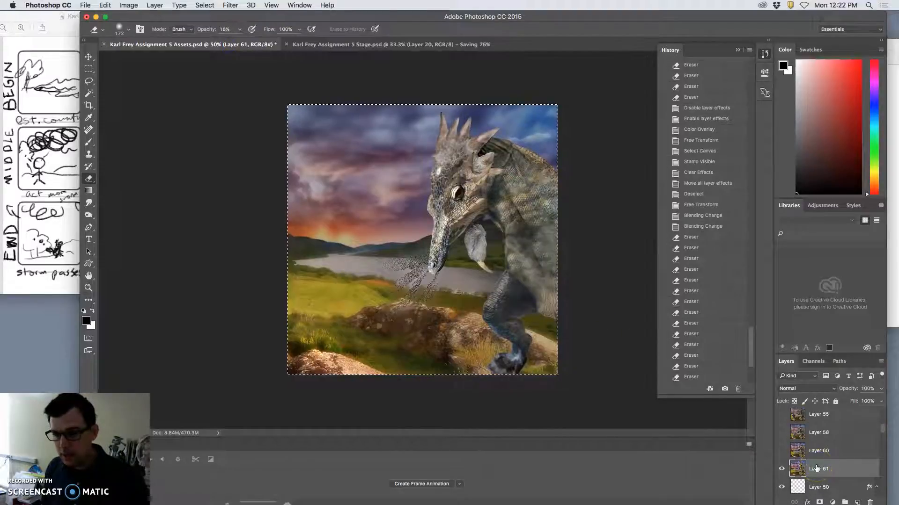
{"action": "left_click", "coordinate": [781, 471]}
Step: Duplicate the visible creature layer and move the copy a short way to the right
{"action": "scroll", "coordinate": [812, 468], "scroll_direction": "up", "scroll_amount": 5}
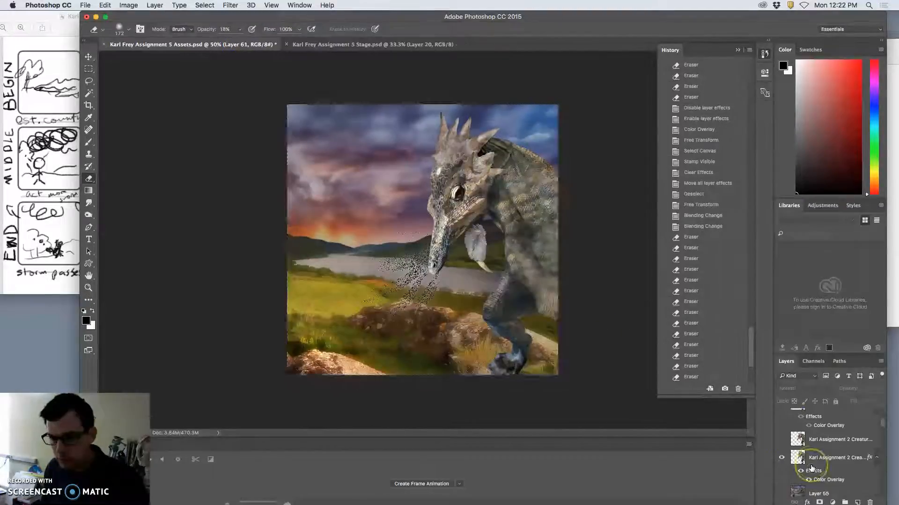
{"action": "scroll", "coordinate": [812, 468], "scroll_direction": "down", "scroll_amount": 5}
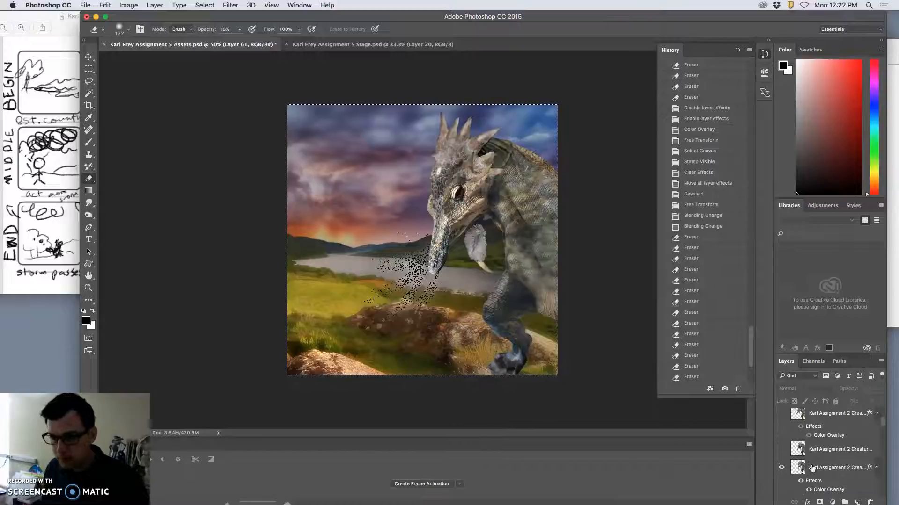
{"action": "left_click", "coordinate": [815, 438]}
{"action": "scroll", "coordinate": [815, 437], "scroll_direction": "up", "scroll_amount": 8}
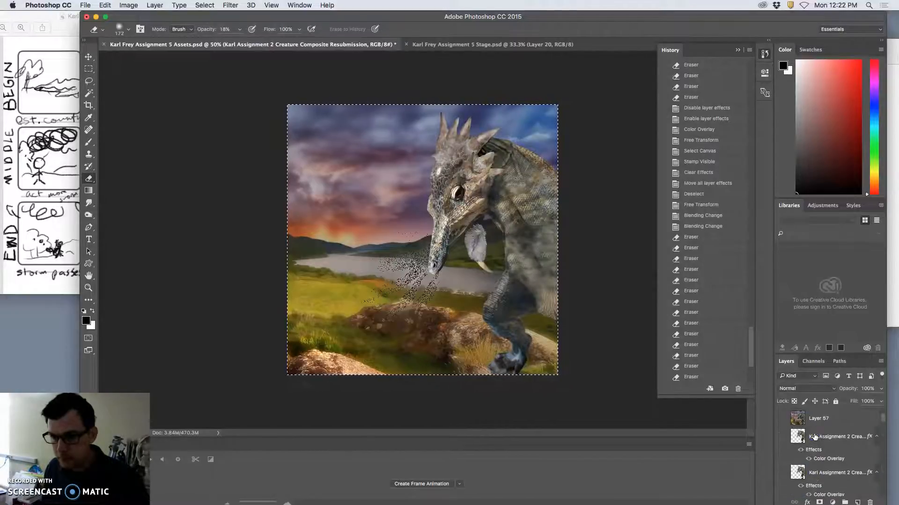
{"action": "scroll", "coordinate": [815, 437], "scroll_direction": "down", "scroll_amount": 4}
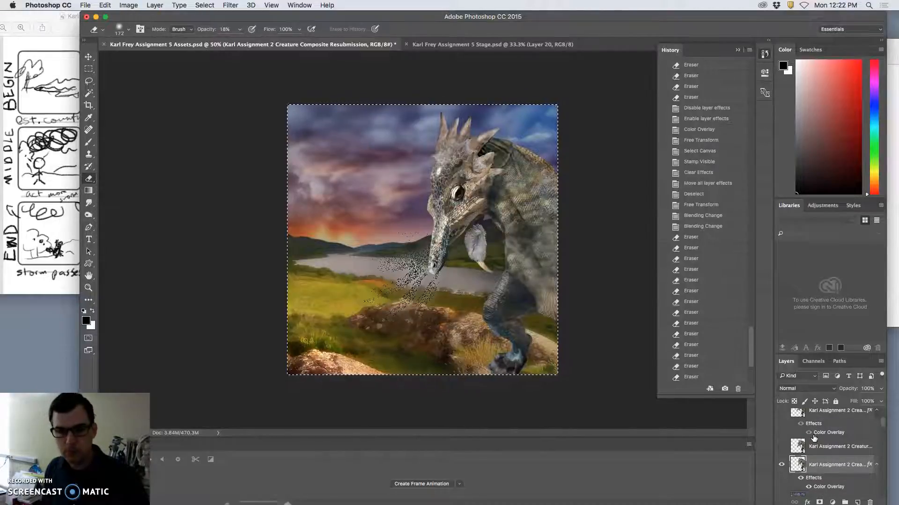
{"action": "key", "text": "super+j"}
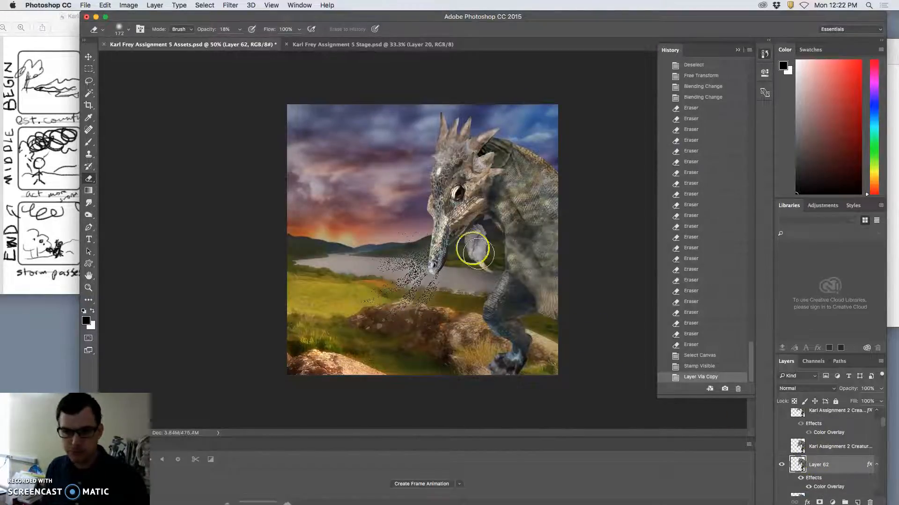
{"action": "left_click", "coordinate": [88, 57]}
{"action": "left_click_drag", "start_coordinate": [472, 189], "coordinate": [508, 190]}
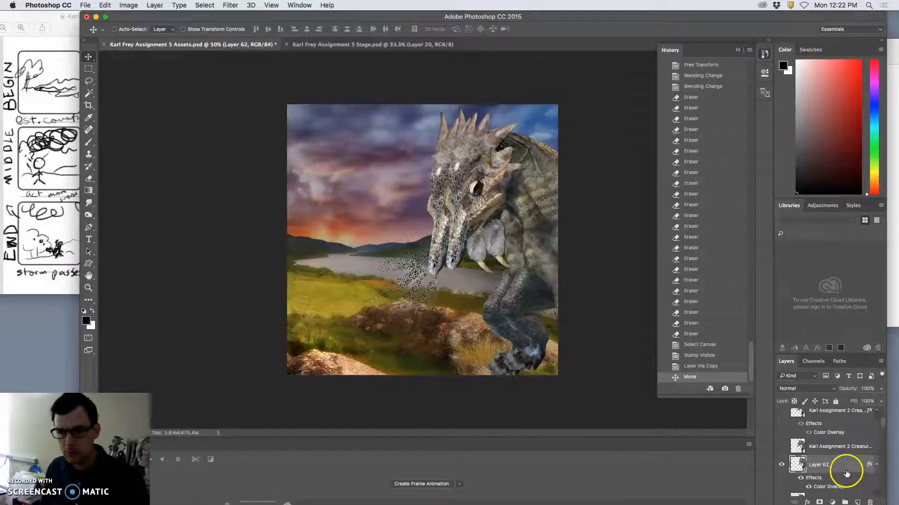
Step: Show the creature copy layer above Layer 62, hide Layer 62 and move its Color Overlay effects onto that copy
{"action": "left_click", "coordinate": [780, 448]}
{"action": "left_click", "coordinate": [781, 464]}
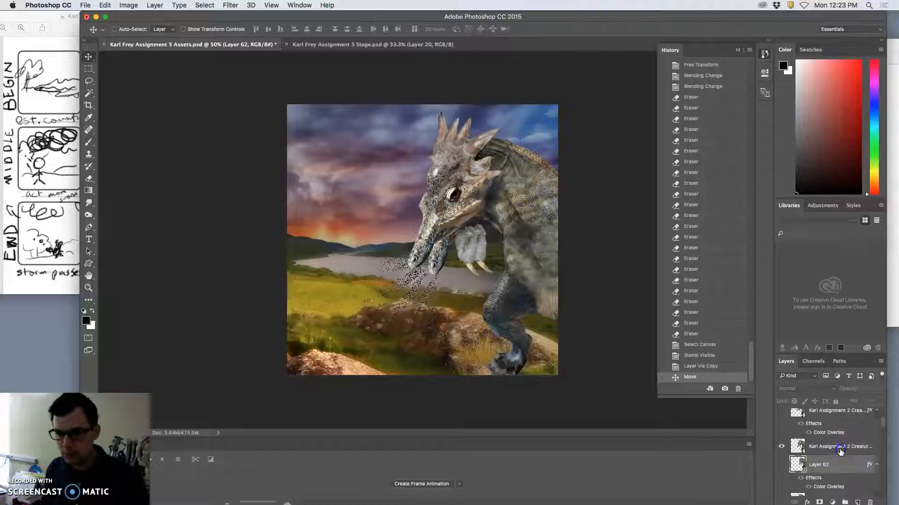
{"action": "left_click", "coordinate": [826, 447]}
{"action": "left_click_drag", "start_coordinate": [812, 455], "coordinate": [812, 448]}
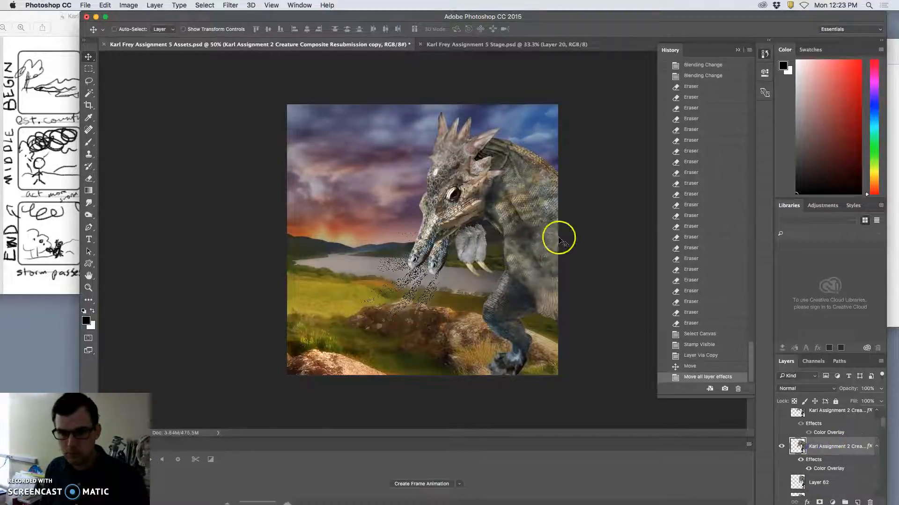
Step: Move the creature copy right, past its last frame position, and hide the creature layer below Layer 62
{"action": "left_click_drag", "start_coordinate": [494, 187], "coordinate": [531, 182]}
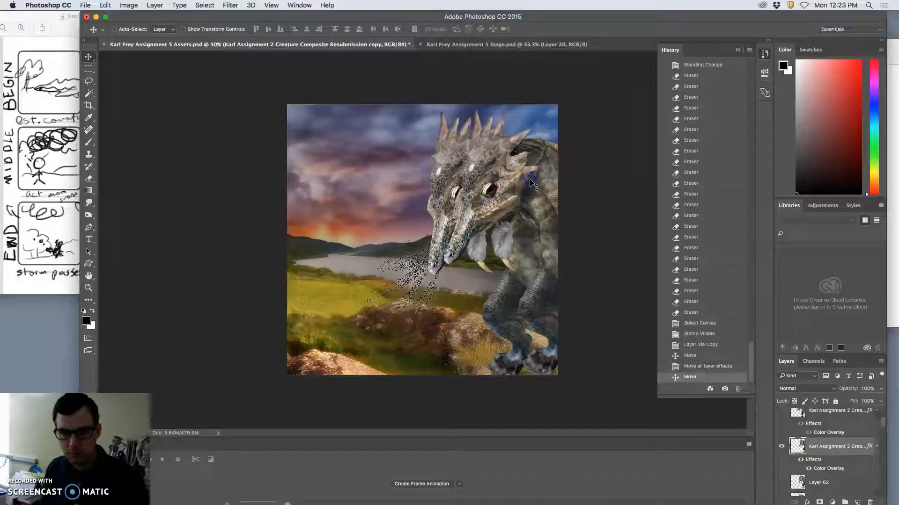
{"action": "scroll", "coordinate": [808, 457], "scroll_direction": "down", "scroll_amount": 3}
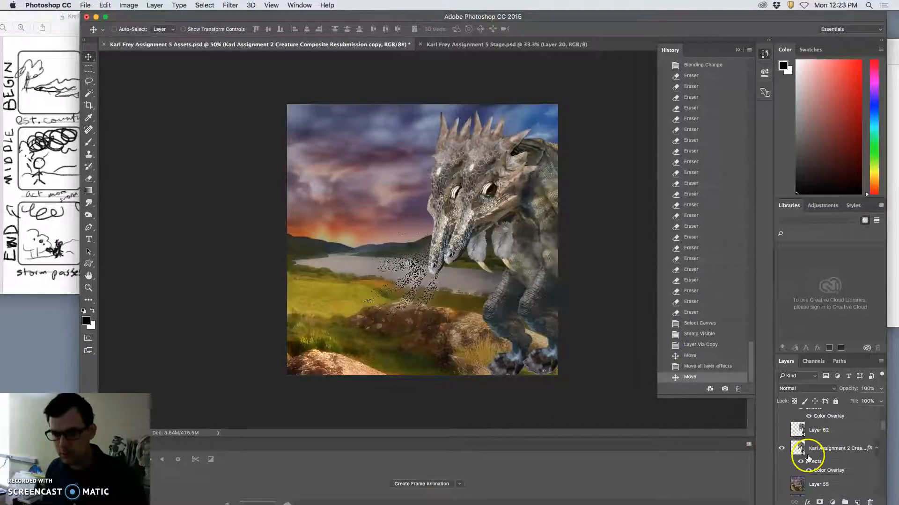
{"action": "left_click", "coordinate": [782, 448]}
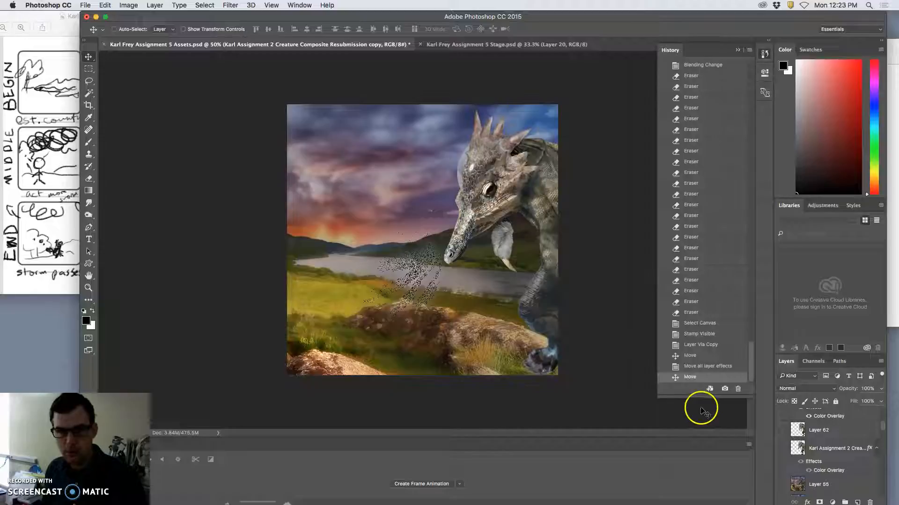
{"action": "scroll", "coordinate": [804, 442], "scroll_direction": "up", "scroll_amount": 1}
{"action": "scroll", "coordinate": [803, 443], "scroll_direction": "down", "scroll_amount": 5}
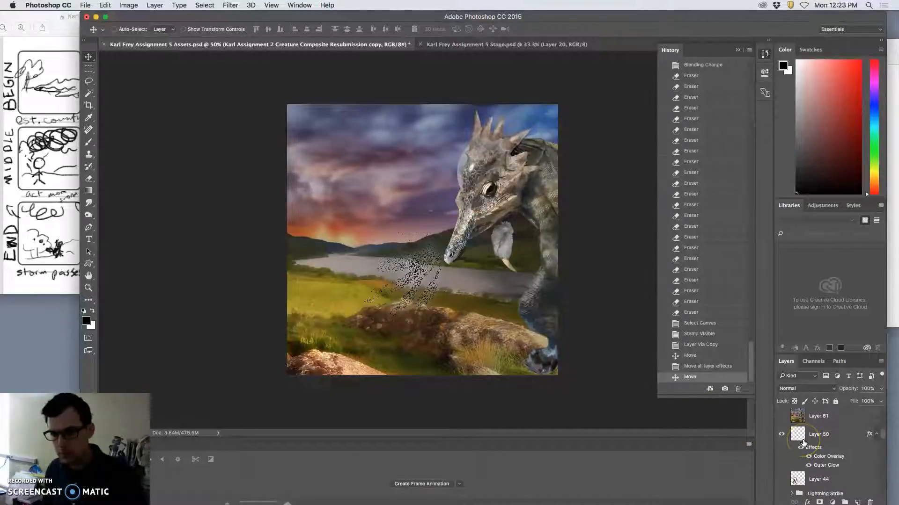
Step: Warp Layer 50's particles rightward and up from the rock toward the creature's snout
{"action": "left_click", "coordinate": [803, 440]}
{"action": "key", "text": "super+t"}
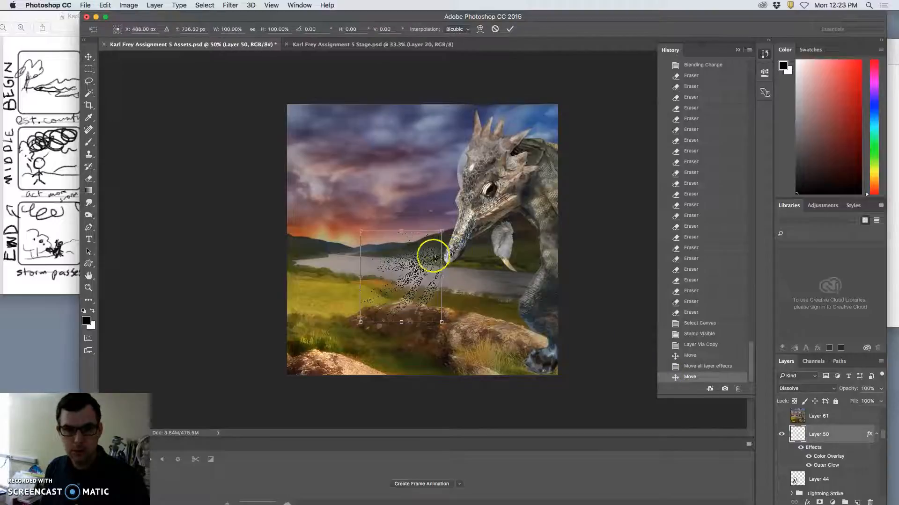
{"action": "right_click", "coordinate": [435, 258]}
{"action": "left_click", "coordinate": [451, 312]}
{"action": "left_click_drag", "start_coordinate": [437, 251], "coordinate": [458, 241]}
{"action": "left_click_drag", "start_coordinate": [371, 305], "coordinate": [400, 303]}
{"action": "left_click_drag", "start_coordinate": [387, 248], "coordinate": [405, 248]}
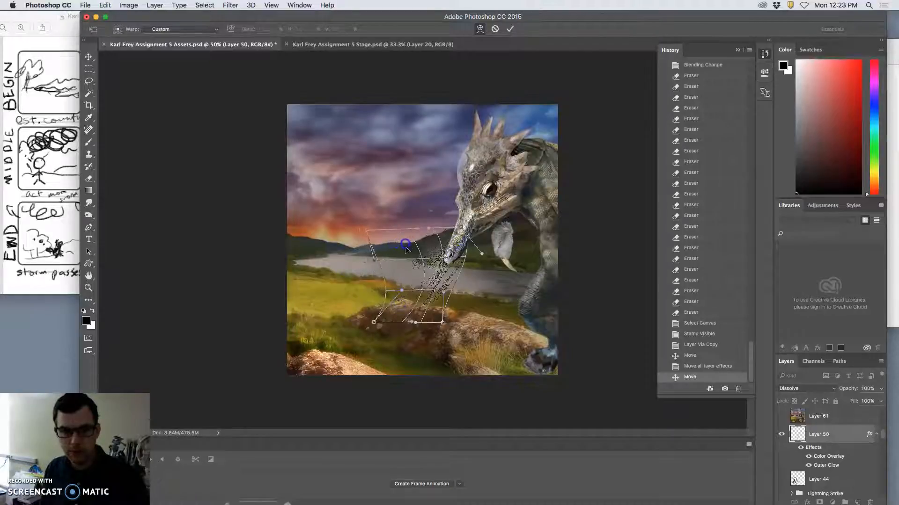
{"action": "left_click_drag", "start_coordinate": [440, 319], "coordinate": [468, 279]}
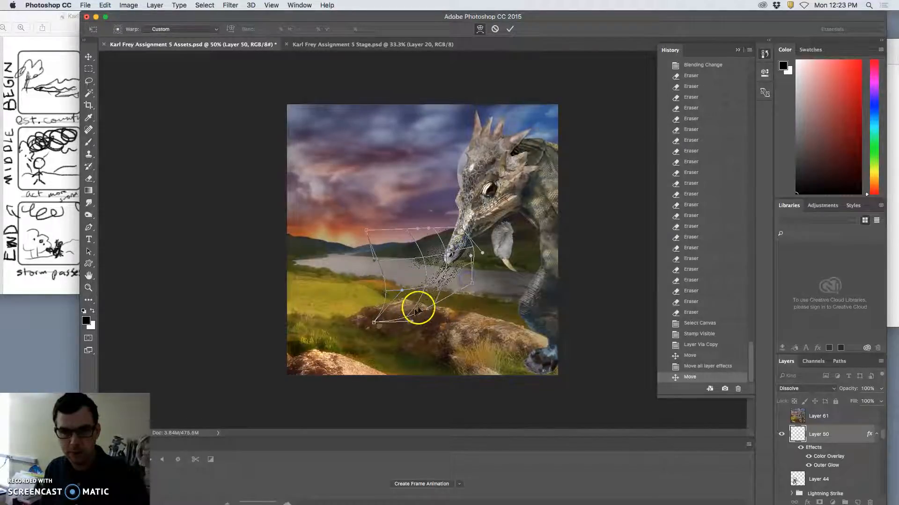
{"action": "left_click_drag", "start_coordinate": [379, 323], "coordinate": [423, 307]}
{"action": "key", "text": "Return"}
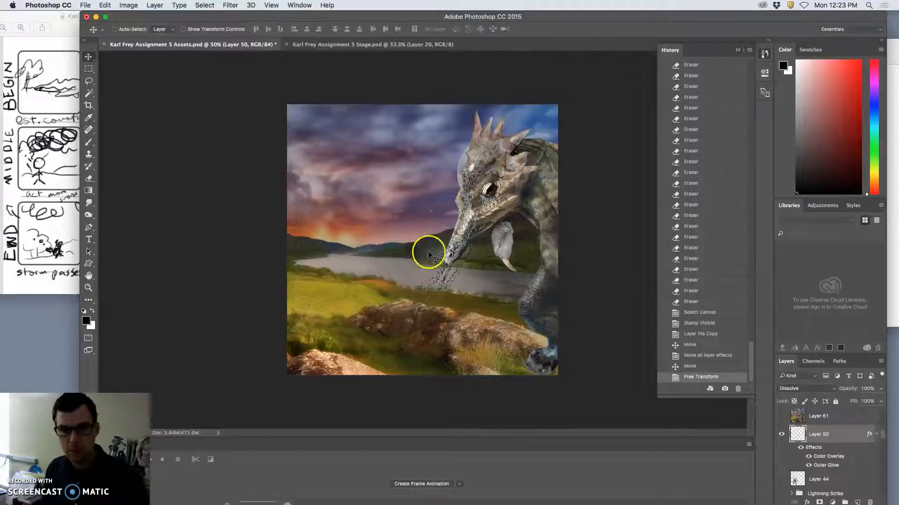
Step: Warp Layer 50's particles a second time, spreading them slightly down and left below the creature's snout
{"action": "key", "text": "super+t"}
{"action": "right_click", "coordinate": [443, 285]}
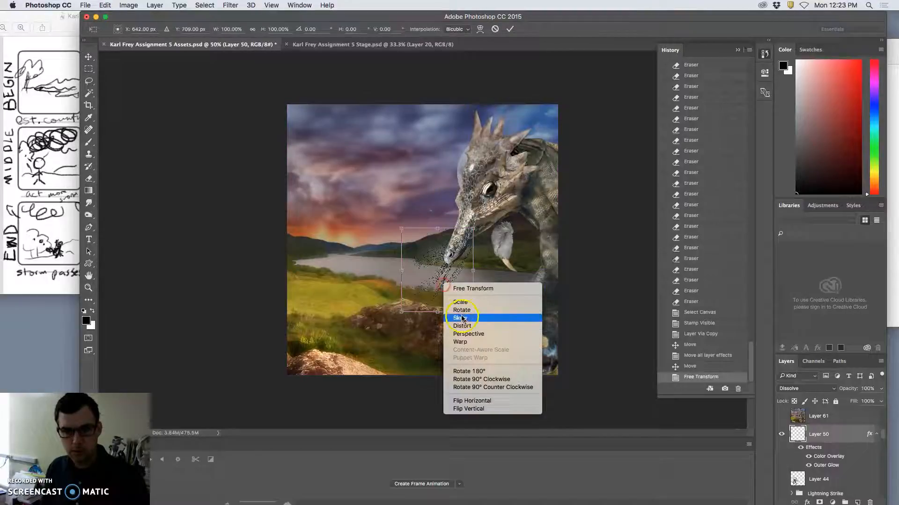
{"action": "left_click", "coordinate": [466, 343]}
{"action": "left_click_drag", "start_coordinate": [423, 262], "coordinate": [420, 270]}
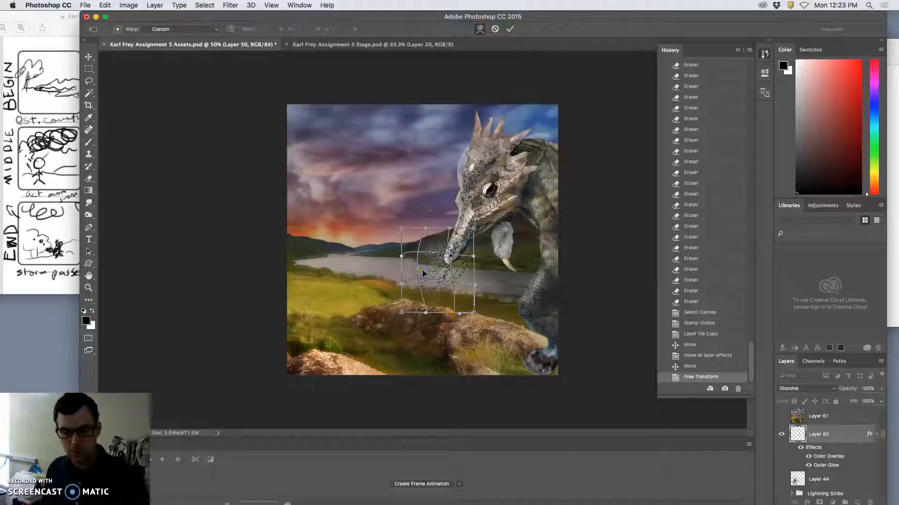
{"action": "key", "text": "Return"}
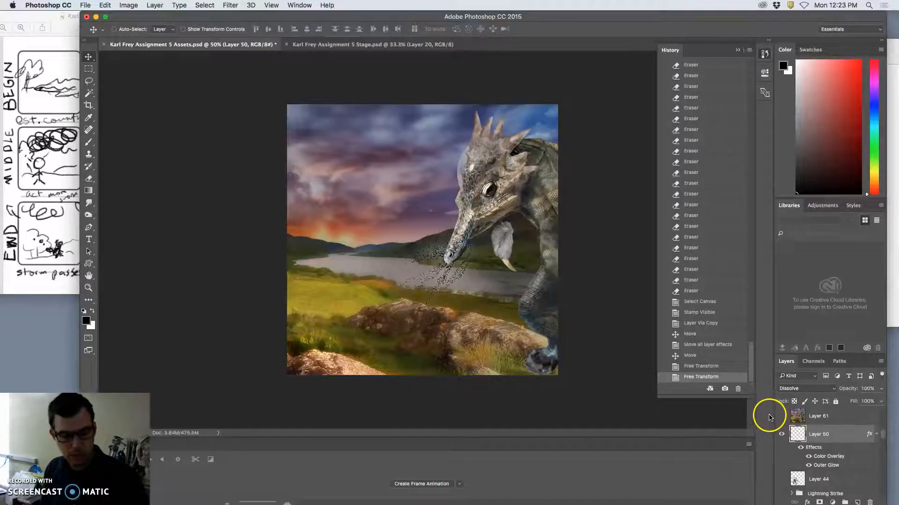
Step: Stamp the visible layers of Assets into a new layer and paste a copy of that frame into Stage
{"action": "key", "text": "super+a"}
{"action": "left_click", "coordinate": [156, 5]}
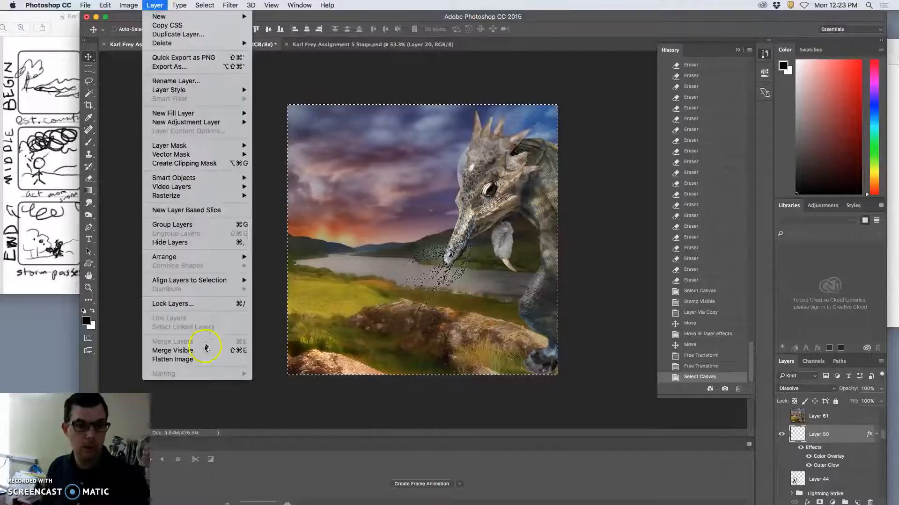
{"action": "left_click", "coordinate": [224, 350], "text": "alt"}
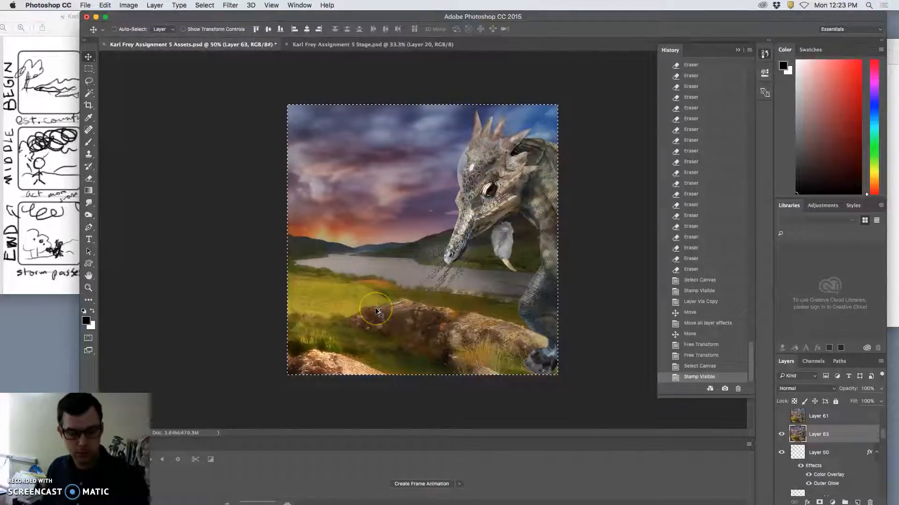
{"action": "key", "text": "super+c"}
{"action": "left_click", "coordinate": [392, 46]}
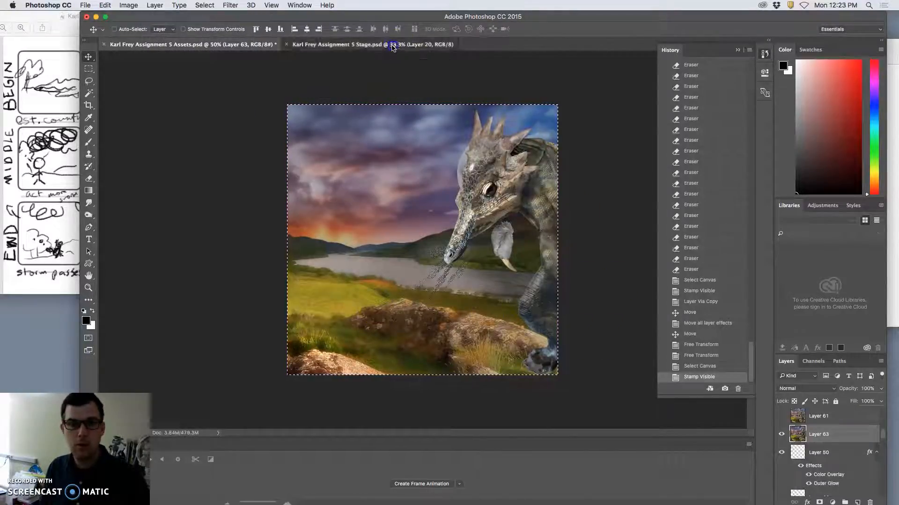
{"action": "key", "text": "super+v"}
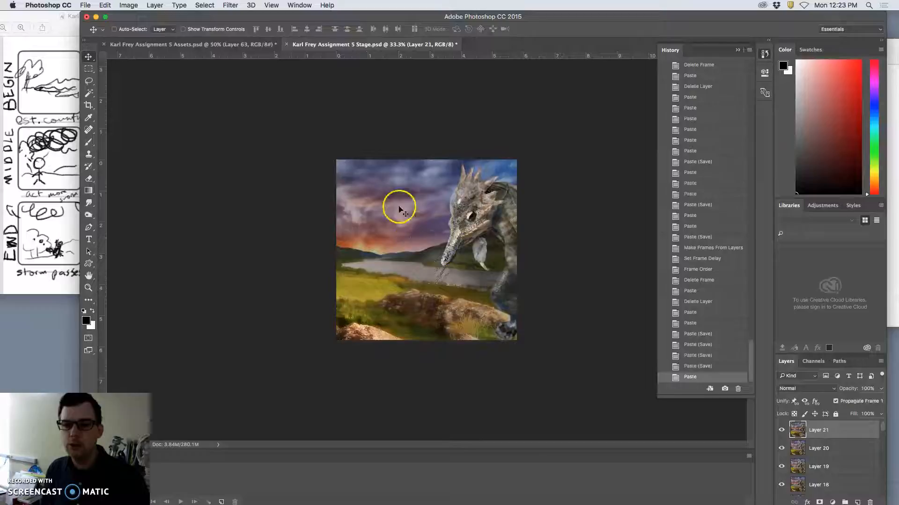
Step: Check the pasted Layer 21 in Stage, and hide the stamped Layer 63 in Assets
{"action": "left_click", "coordinate": [214, 46]}
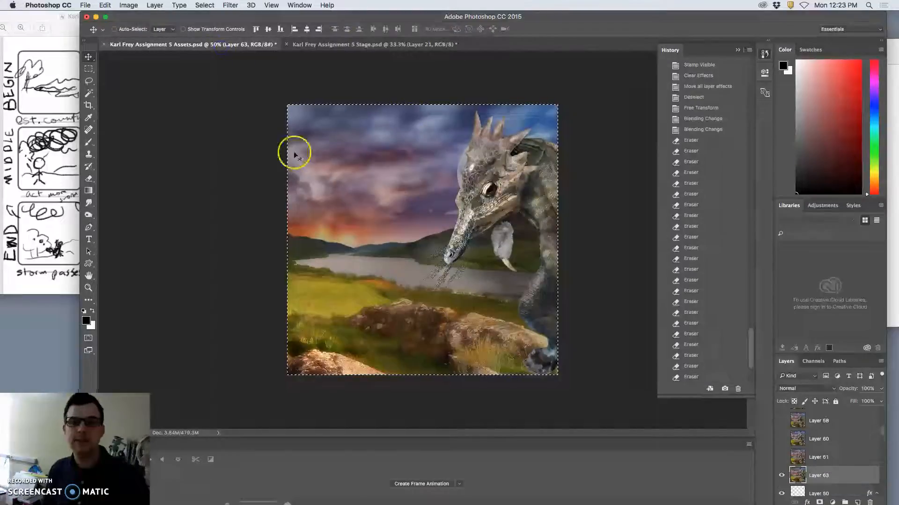
{"action": "left_click", "coordinate": [366, 44]}
{"action": "left_click", "coordinate": [780, 431]}
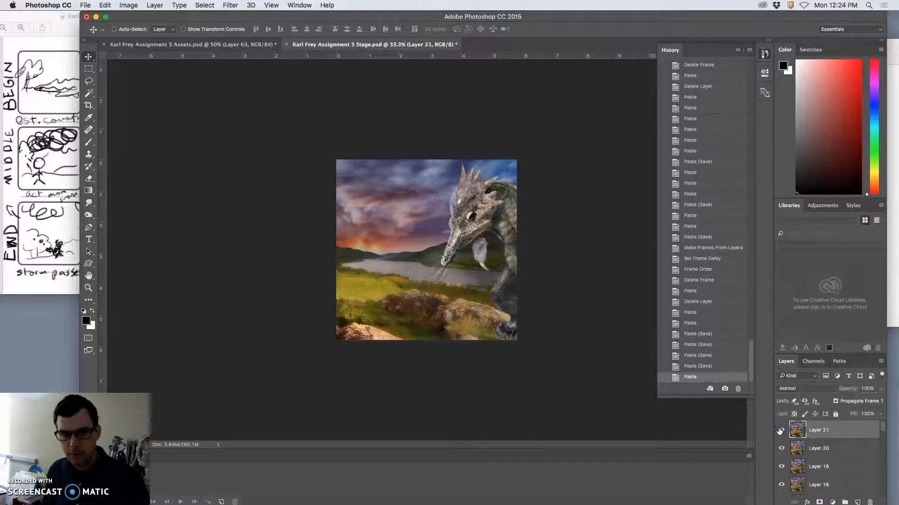
{"action": "left_click", "coordinate": [211, 44]}
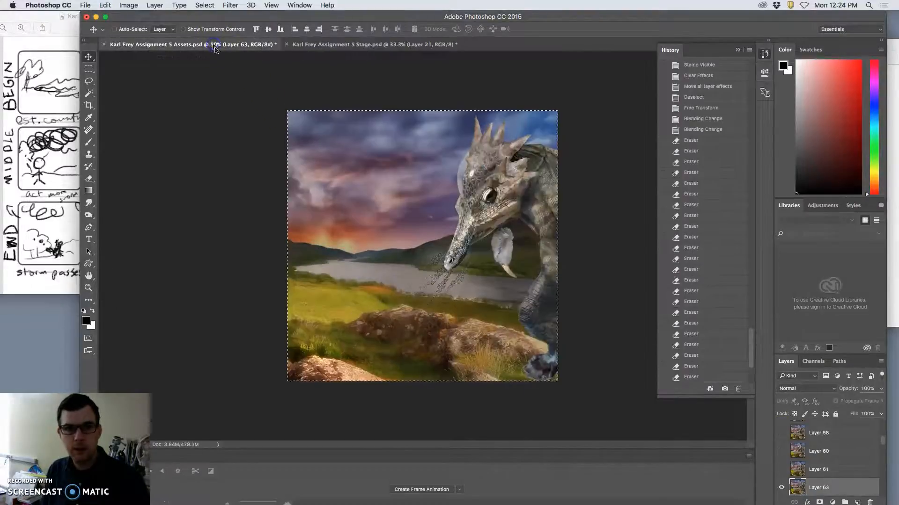
{"action": "left_click", "coordinate": [781, 477]}
Step: Deselect the canvas and move the visible creature copy right until mainly its head remains inside the image
{"action": "scroll", "coordinate": [835, 478], "scroll_direction": "up", "scroll_amount": 2}
{"action": "scroll", "coordinate": [835, 479], "scroll_direction": "down", "scroll_amount": 5}
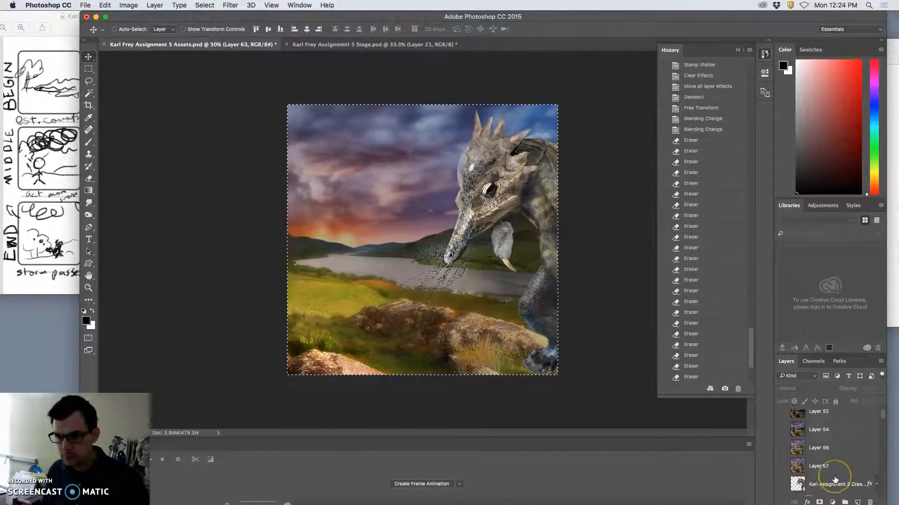
{"action": "left_click", "coordinate": [828, 480]}
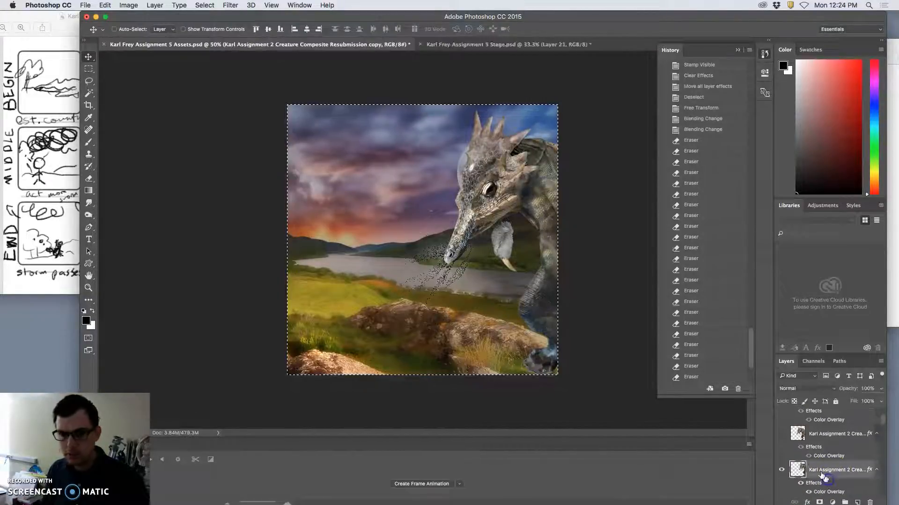
{"action": "key", "text": "super+d"}
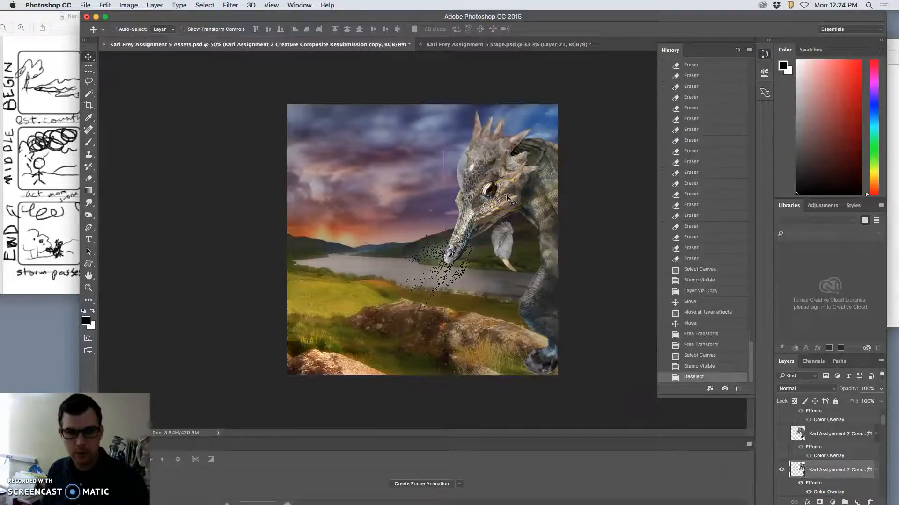
{"action": "left_click_drag", "start_coordinate": [507, 196], "coordinate": [556, 196]}
Step: Warp Layer 50's particles rightward over the lake, stretching them toward the creature's new snout position
{"action": "scroll", "coordinate": [847, 487], "scroll_direction": "down", "scroll_amount": 1}
{"action": "scroll", "coordinate": [847, 487], "scroll_direction": "down", "scroll_amount": 5}
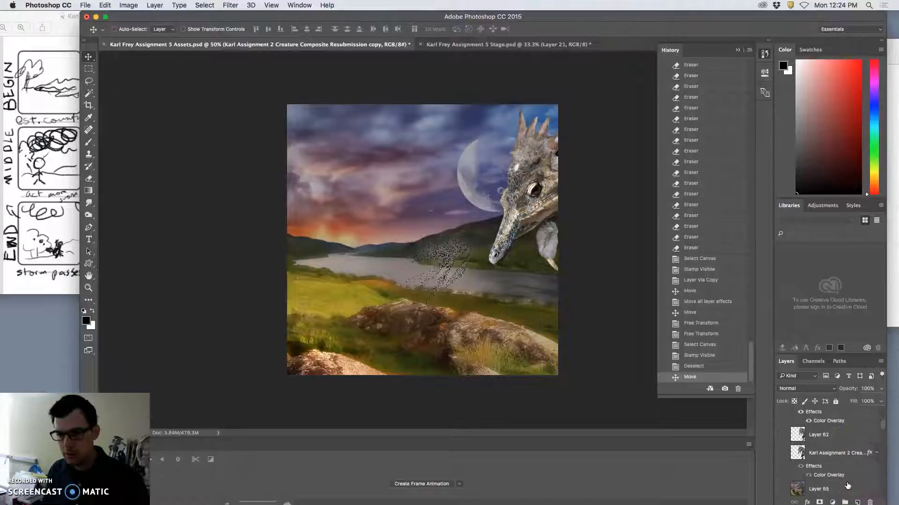
{"action": "scroll", "coordinate": [847, 487], "scroll_direction": "down", "scroll_amount": 5}
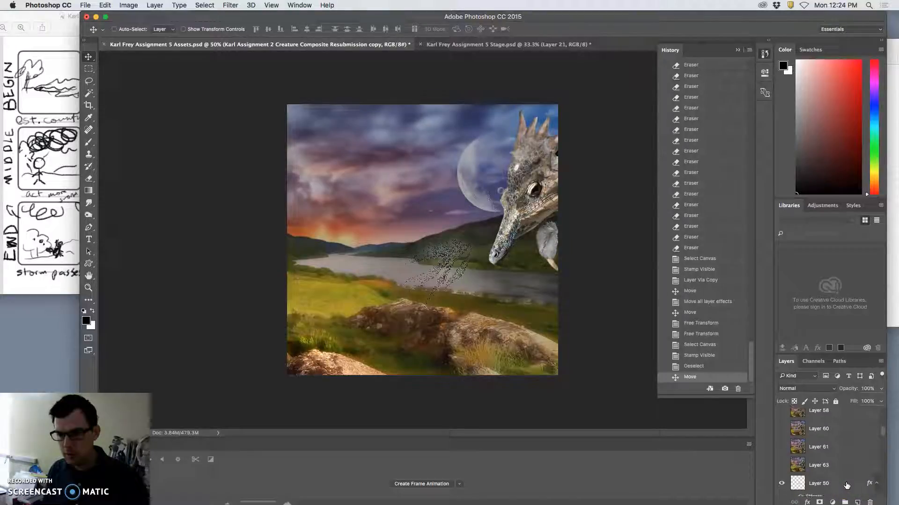
{"action": "scroll", "coordinate": [846, 486], "scroll_direction": "down", "scroll_amount": 1}
{"action": "left_click", "coordinate": [843, 456]}
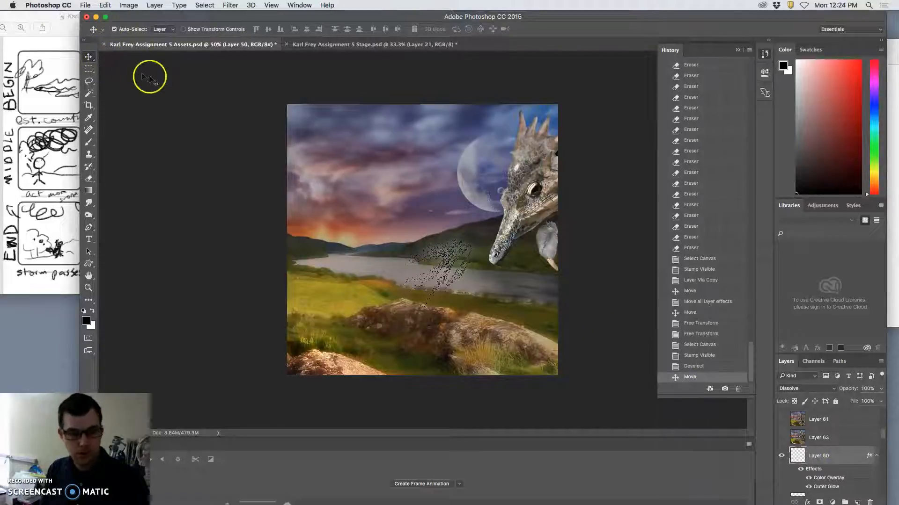
{"action": "key", "text": "super+t"}
{"action": "right_click", "coordinate": [458, 263]}
{"action": "left_click", "coordinate": [478, 322]}
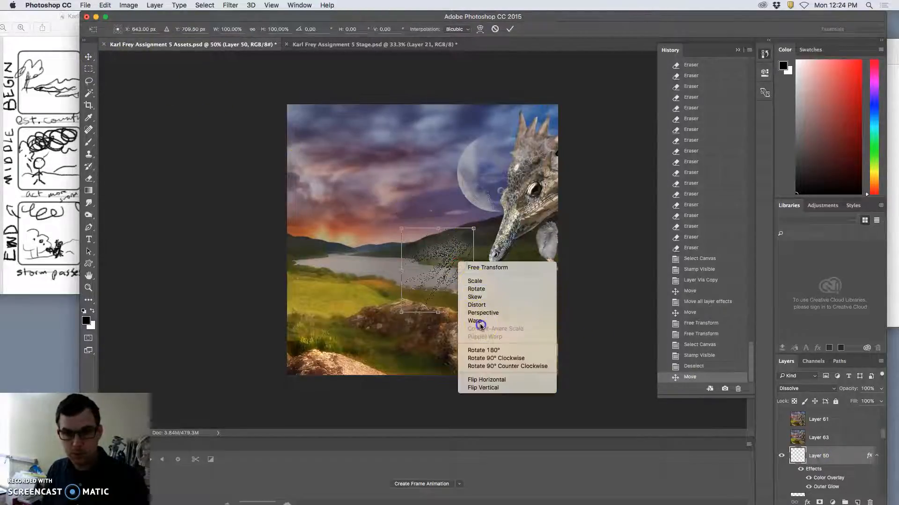
{"action": "right_click", "coordinate": [453, 274]}
{"action": "left_click", "coordinate": [472, 332]}
{"action": "left_click_drag", "start_coordinate": [473, 256], "coordinate": [553, 246]}
{"action": "left_click_drag", "start_coordinate": [453, 238], "coordinate": [474, 249]}
{"action": "left_click_drag", "start_coordinate": [419, 289], "coordinate": [430, 288]}
{"action": "left_click_drag", "start_coordinate": [405, 241], "coordinate": [436, 240]}
{"action": "left_click_drag", "start_coordinate": [451, 312], "coordinate": [492, 307]}
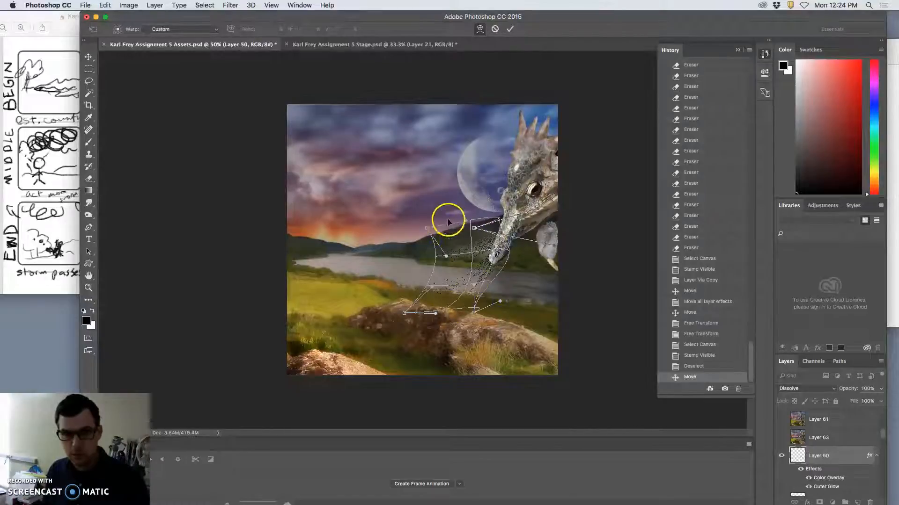
{"action": "left_click_drag", "start_coordinate": [450, 233], "coordinate": [470, 232]}
{"action": "left_click_drag", "start_coordinate": [467, 267], "coordinate": [475, 261]}
{"action": "left_click_drag", "start_coordinate": [448, 301], "coordinate": [459, 291]}
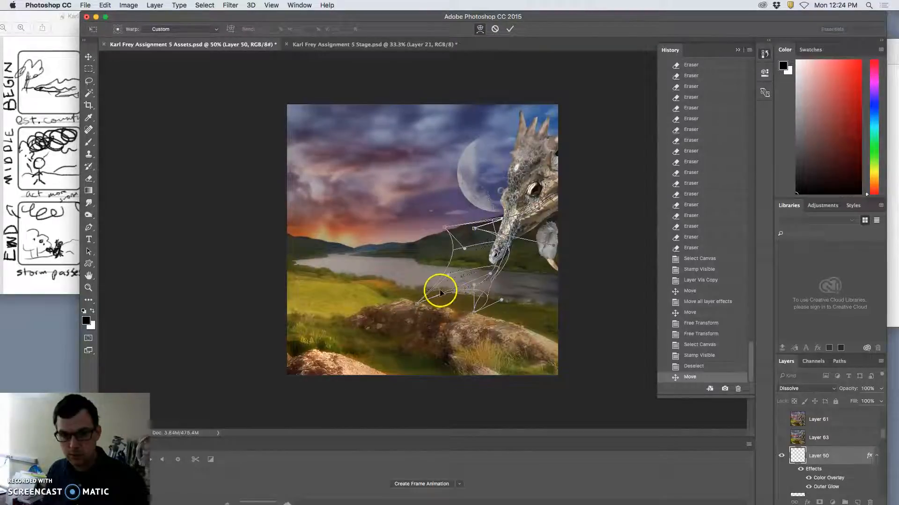
{"action": "key", "text": "Return"}
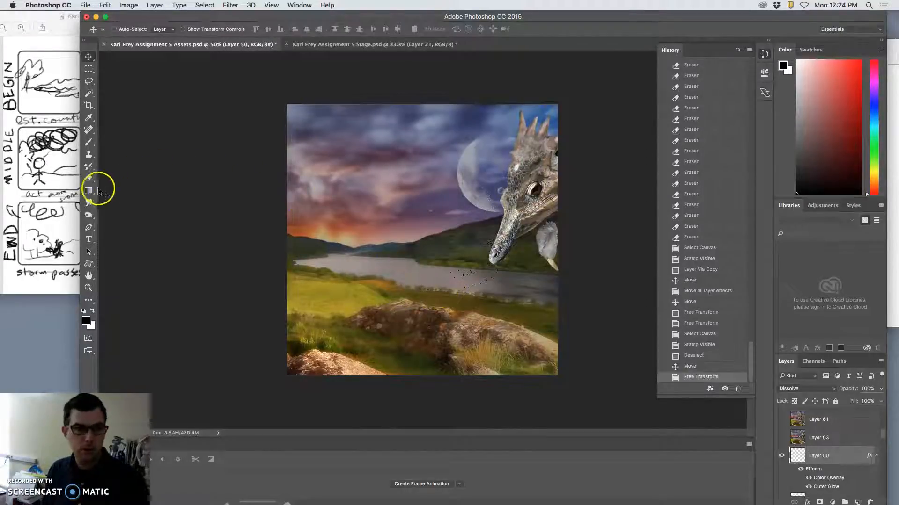
Step: Thin out Layer 50's remaining particles over the lake and around the creature's snout with the Eraser at 18% opacity
{"action": "key", "text": "e"}
{"action": "left_click_drag", "start_coordinate": [483, 274], "coordinate": [454, 262]}
{"action": "mouse_move", "coordinate": [454, 263]}
{"action": "left_mouse_down"}
{"action": "mouse_move", "coordinate": [466, 290]}
{"action": "mouse_move", "coordinate": [483, 297]}
{"action": "mouse_move", "coordinate": [493, 287]}
{"action": "mouse_move", "coordinate": [461, 289]}
{"action": "left_mouse_up"}
{"action": "left_click_drag", "start_coordinate": [472, 283], "coordinate": [453, 281]}
{"action": "mouse_move", "coordinate": [453, 282]}
{"action": "left_mouse_down"}
{"action": "mouse_move", "coordinate": [465, 287]}
{"action": "mouse_move", "coordinate": [454, 282]}
{"action": "left_mouse_up"}
{"action": "left_click_drag", "start_coordinate": [463, 254], "coordinate": [487, 240]}
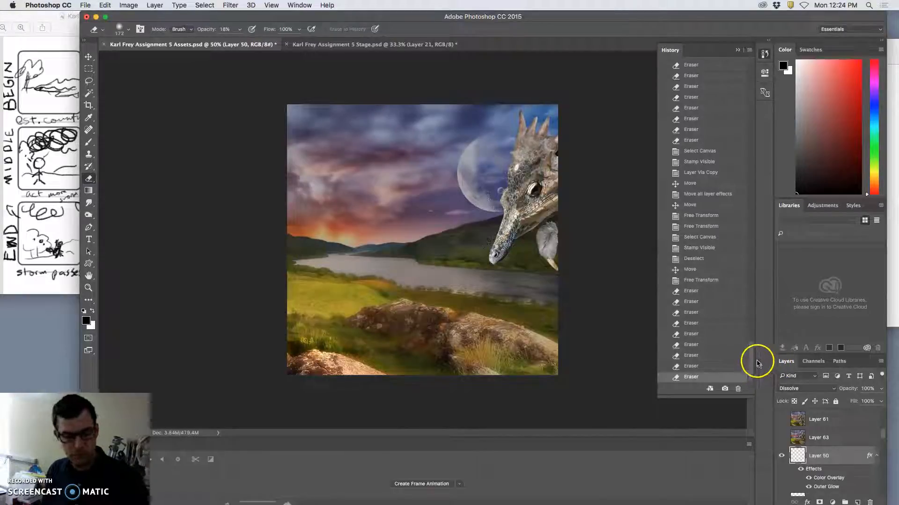
Step: Stamp the visible Assets layers into a new layer and paste the full-canvas frame into Stage above Layer 21
{"action": "left_click", "coordinate": [155, 5]}
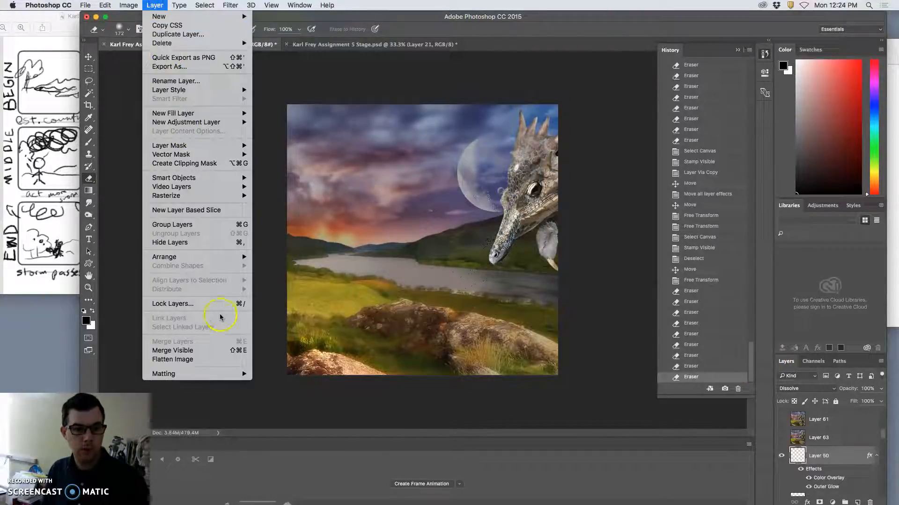
{"action": "left_click", "coordinate": [207, 352], "text": "alt"}
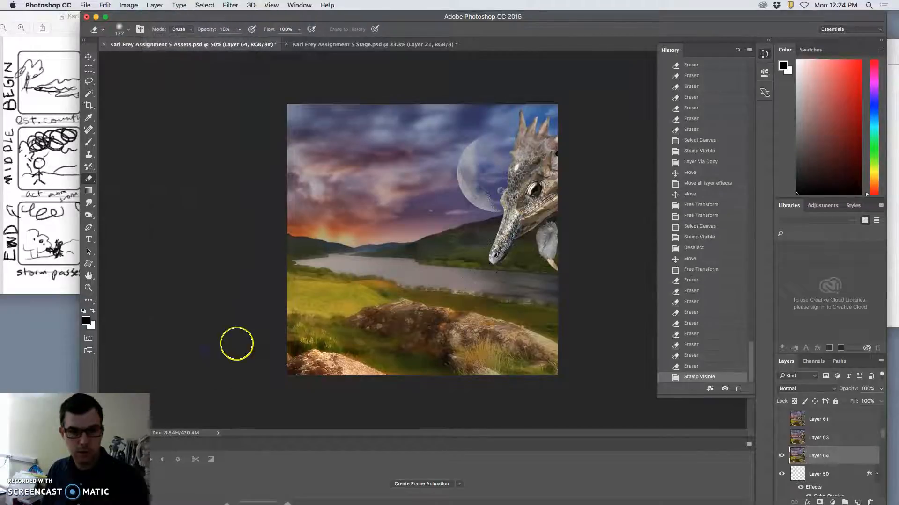
{"action": "key", "text": "super+a"}
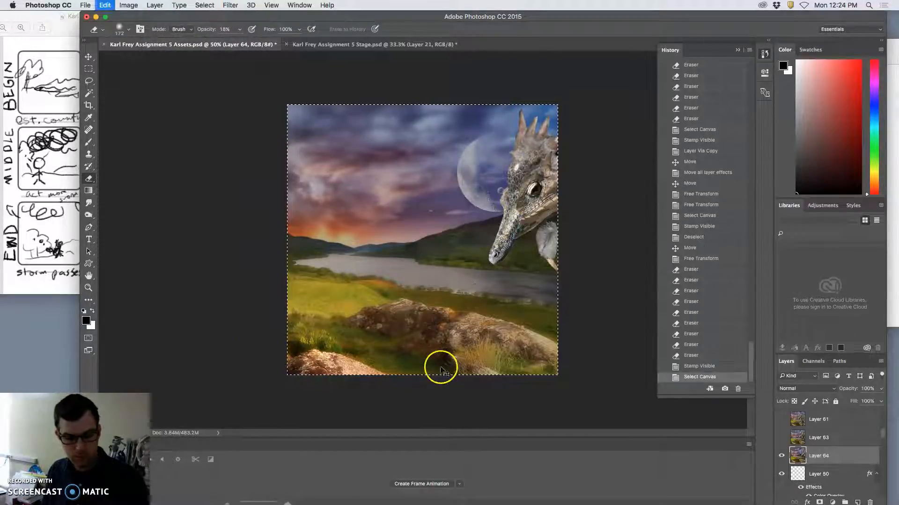
{"action": "left_click", "coordinate": [355, 48]}
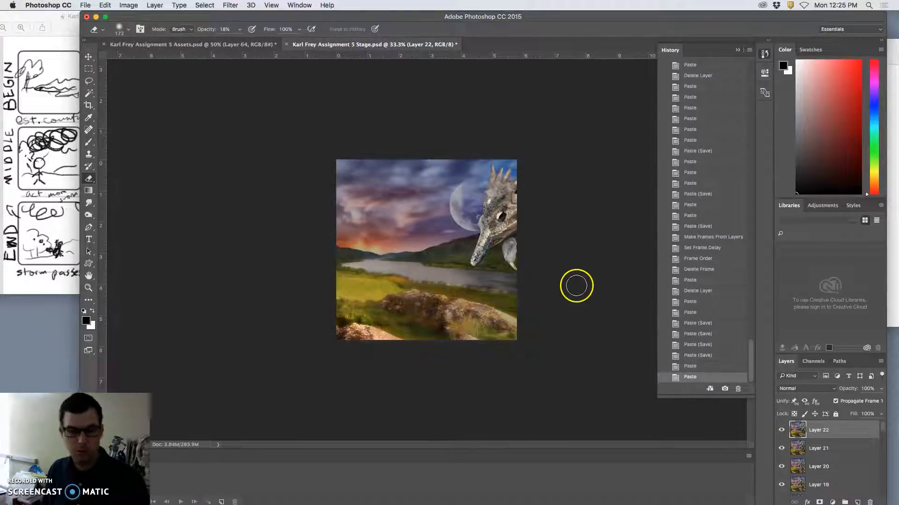
Step: Save Stage, return to Assets and hide the stamped Layer 64
{"action": "key", "text": "super+s"}
{"action": "left_click", "coordinate": [212, 45]}
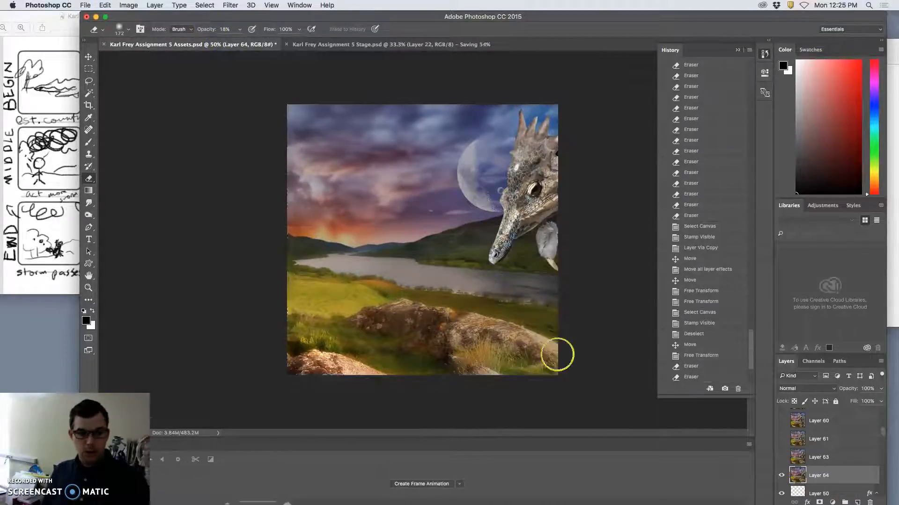
{"action": "left_click", "coordinate": [781, 477]}
Step: Move the creature copy right until only its snout tip stays inside the image, and hide Layer 50's particles
{"action": "scroll", "coordinate": [818, 478], "scroll_direction": "down", "scroll_amount": 2}
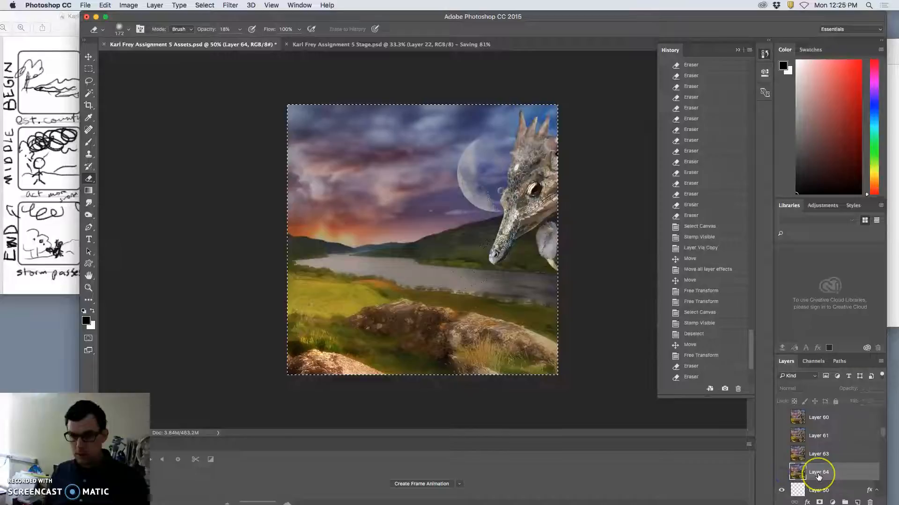
{"action": "scroll", "coordinate": [818, 477], "scroll_direction": "up", "scroll_amount": 10}
{"action": "scroll", "coordinate": [819, 477], "scroll_direction": "down", "scroll_amount": 3}
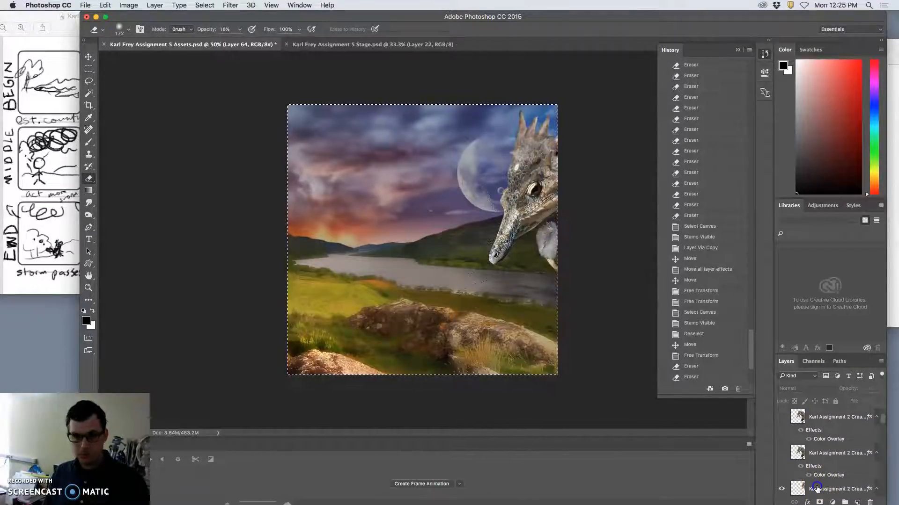
{"action": "left_click", "coordinate": [817, 489]}
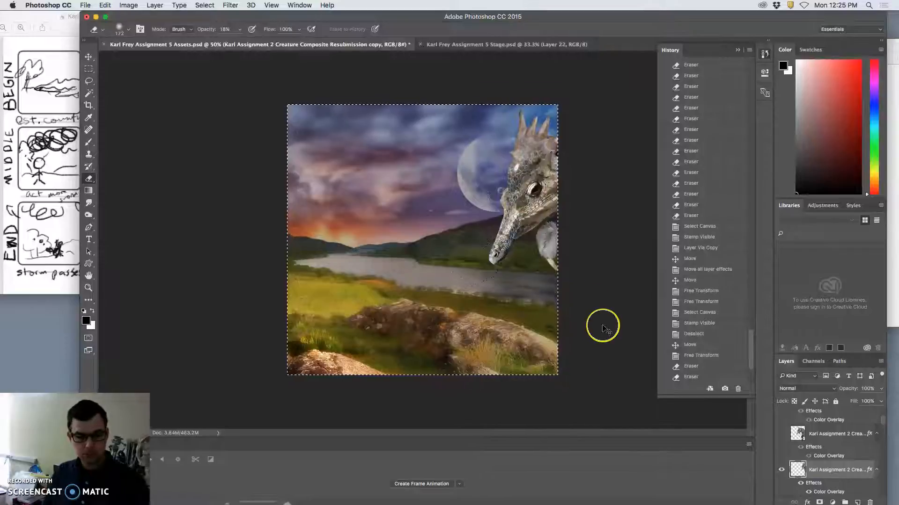
{"action": "key", "text": "super+d"}
{"action": "left_click", "coordinate": [88, 56]}
{"action": "left_click_drag", "start_coordinate": [533, 196], "coordinate": [581, 193]}
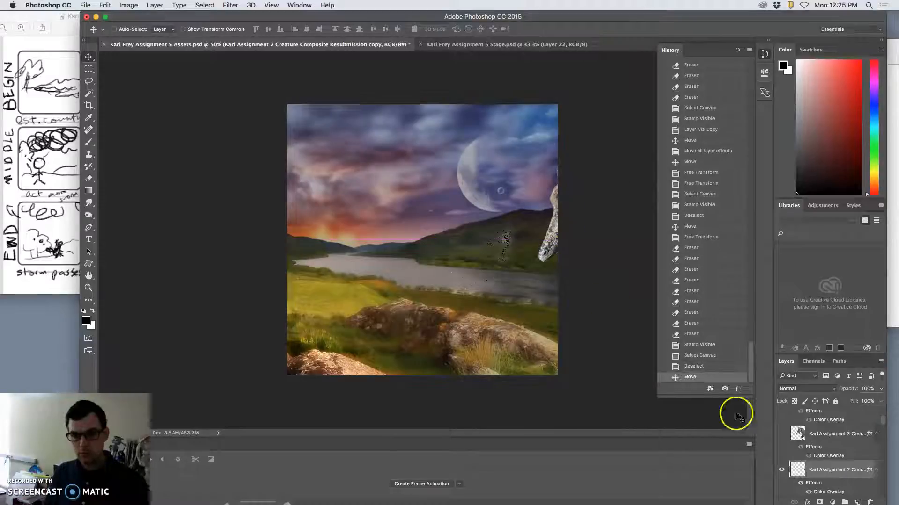
{"action": "scroll", "coordinate": [841, 475], "scroll_direction": "down", "scroll_amount": 5}
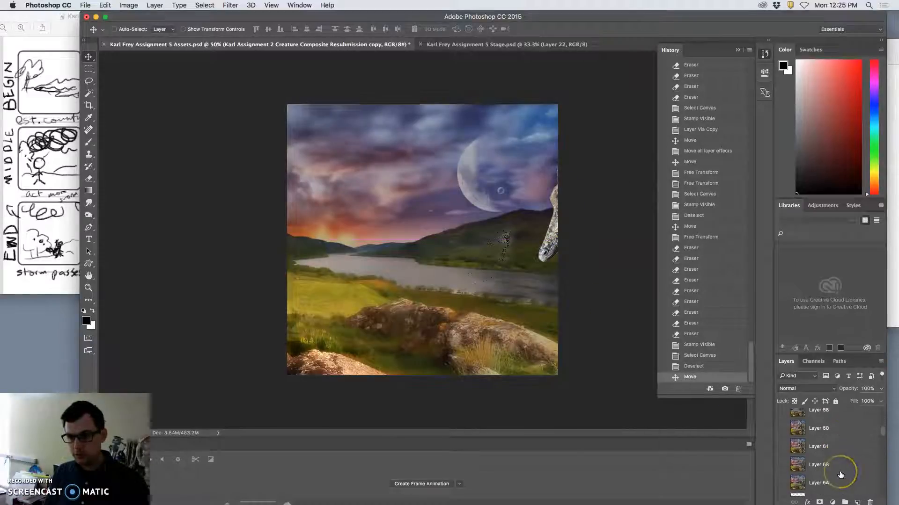
{"action": "left_click", "coordinate": [786, 471]}
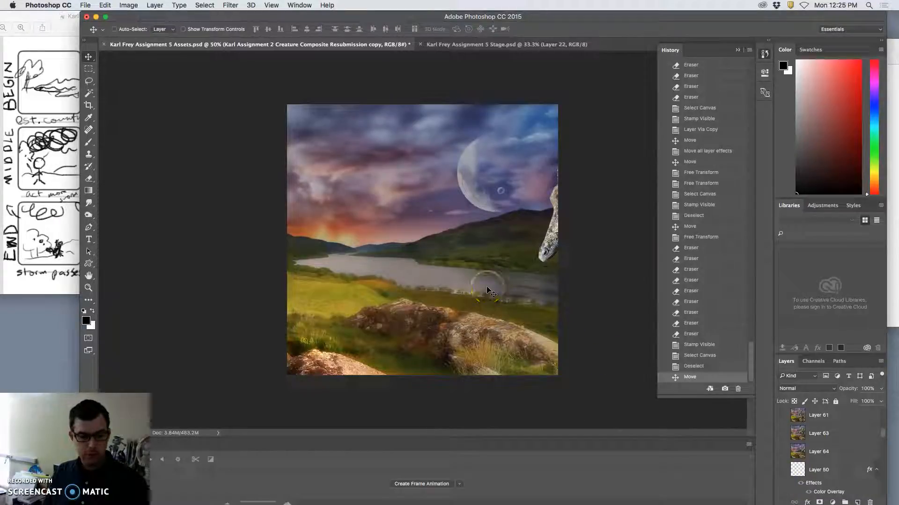
Step: Stamp the visible Assets layers without the particles and paste the full-canvas frame into Stage above Layer 22
{"action": "key", "text": "super+a"}
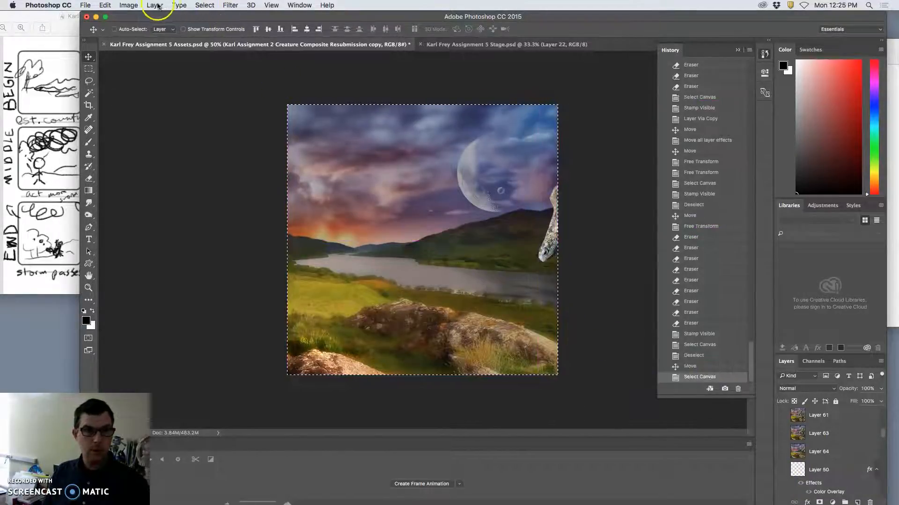
{"action": "left_click", "coordinate": [155, 5]}
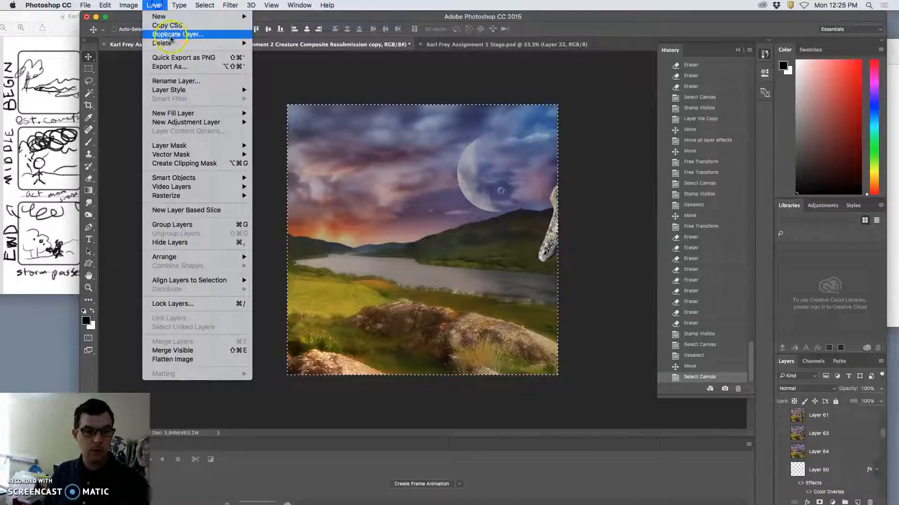
{"action": "left_click", "coordinate": [200, 351], "text": "alt"}
{"action": "left_click_drag", "start_coordinate": [218, 300], "coordinate": [453, 201]}
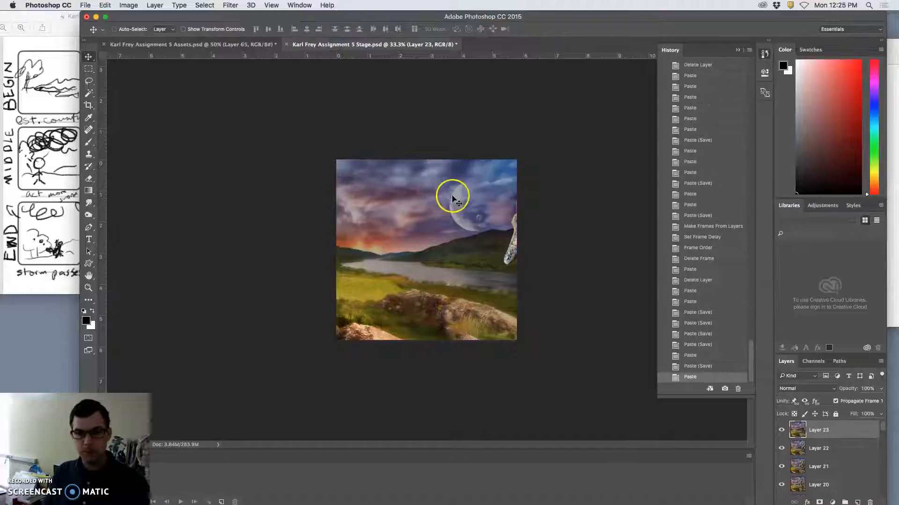